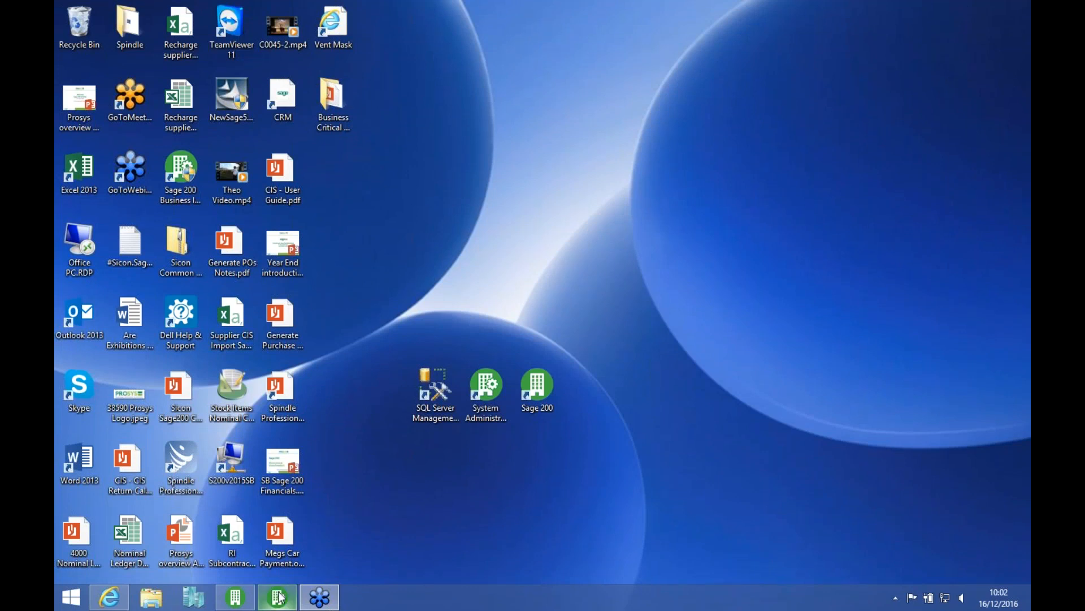
Step: Switch to Sage 200 System Administration and start adding a new company named YE 2015
click(484, 413)
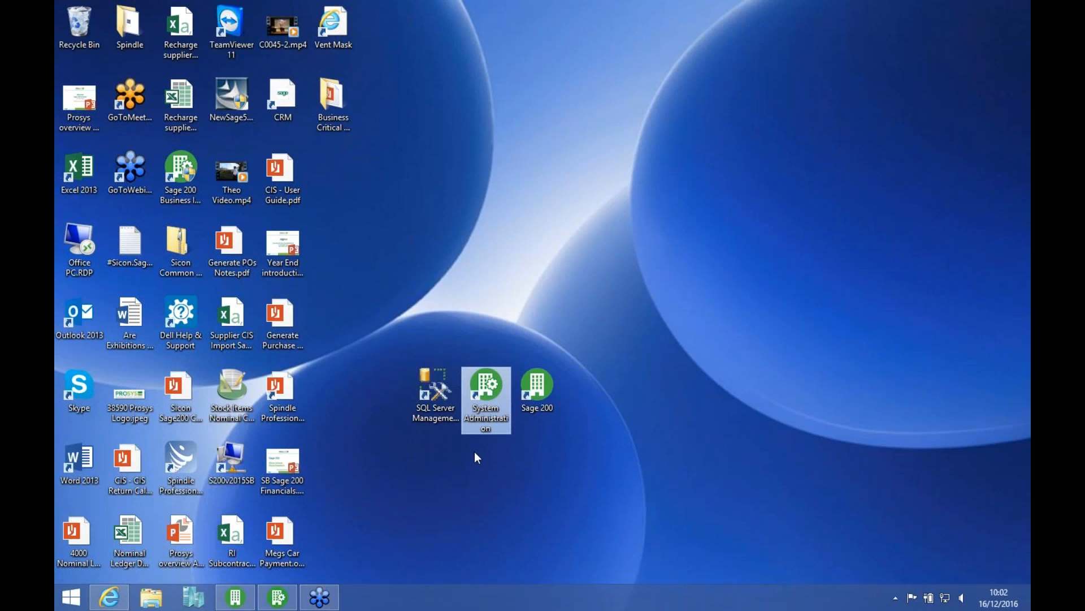
click(278, 596)
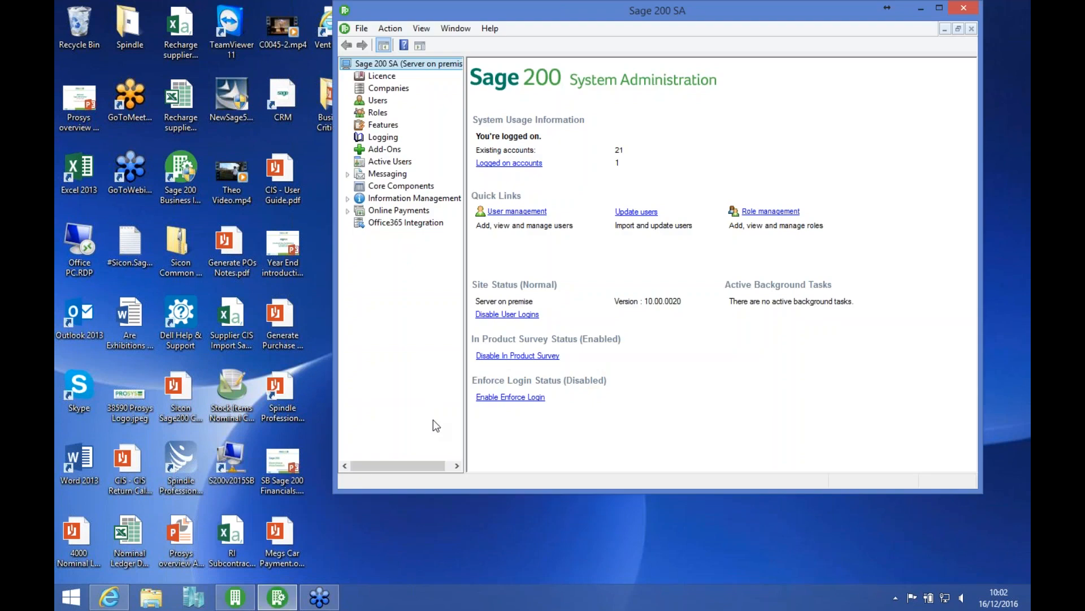
click(386, 89)
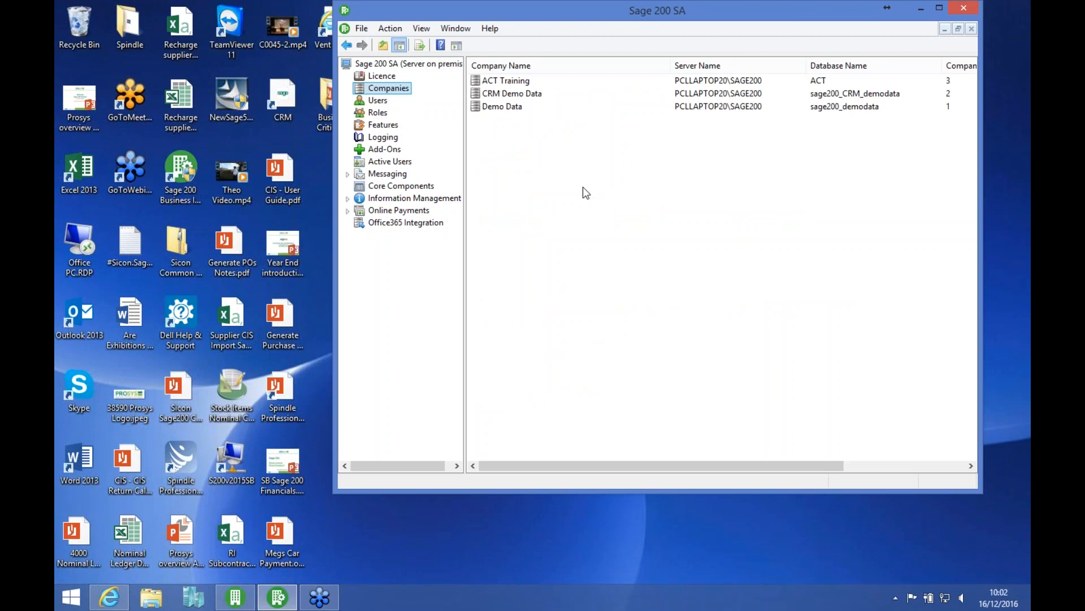
right_click(532, 171)
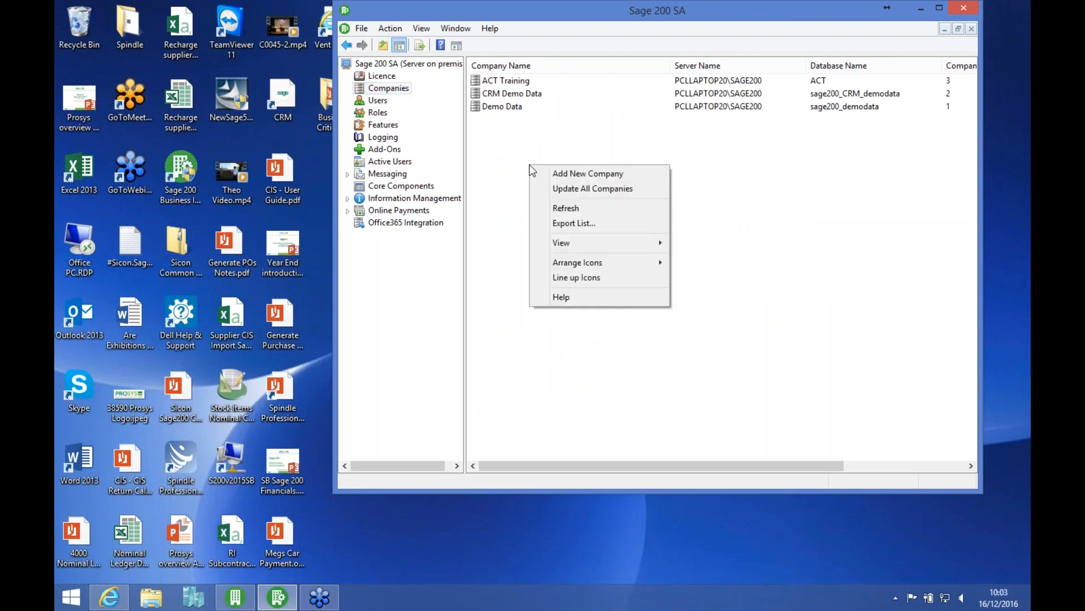
click(576, 175)
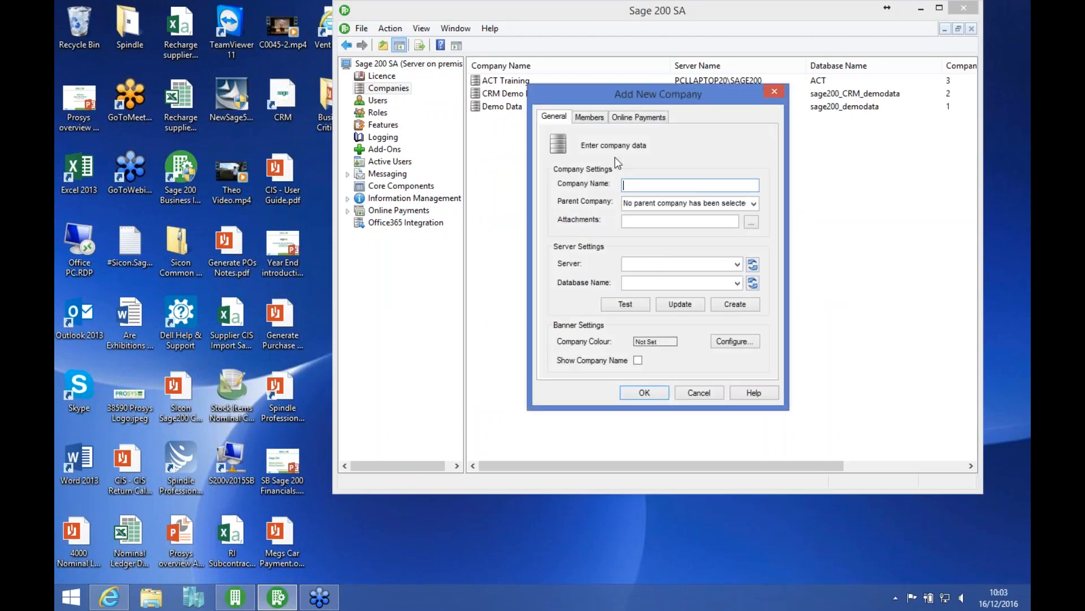
drag(609, 97, 609, 112)
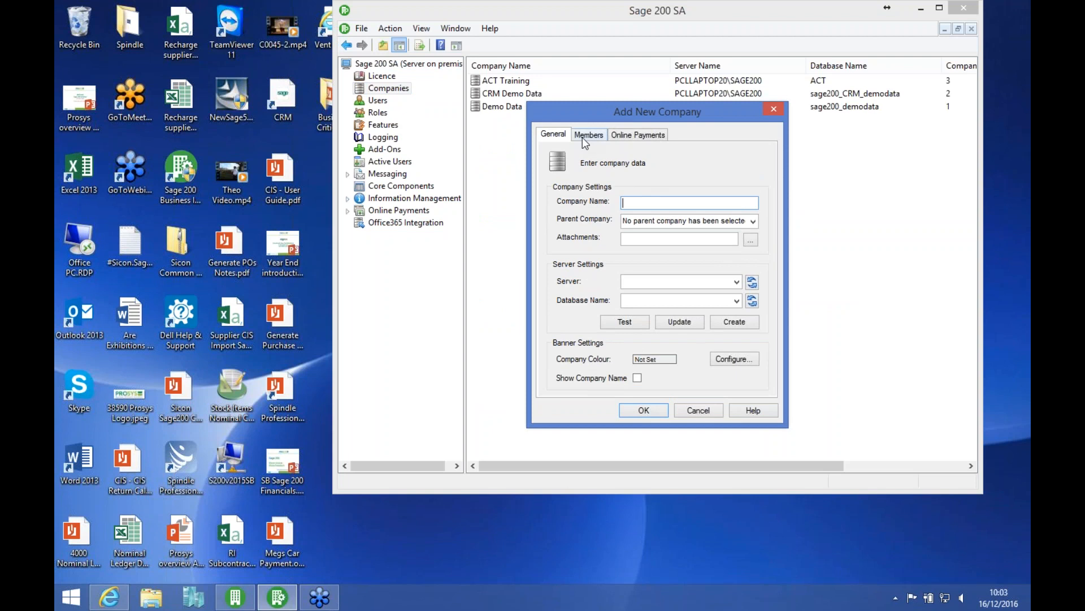
text(YE 2015)
key(Tab)
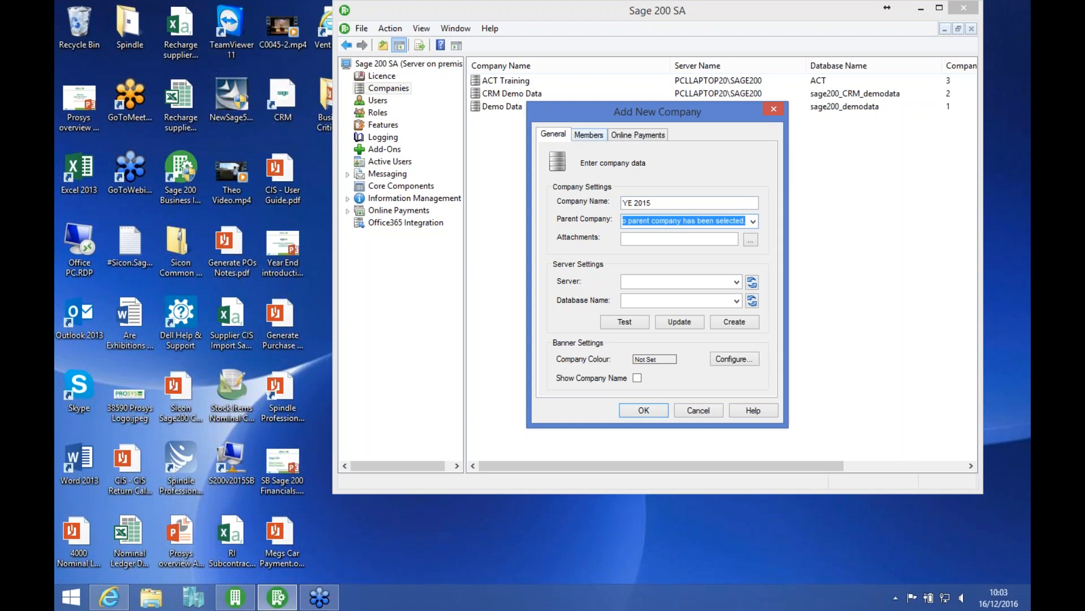
Step: Create a YE_2015 folder inside C:\Sage\Attachments and choose it as the new company's attachments path
click(750, 240)
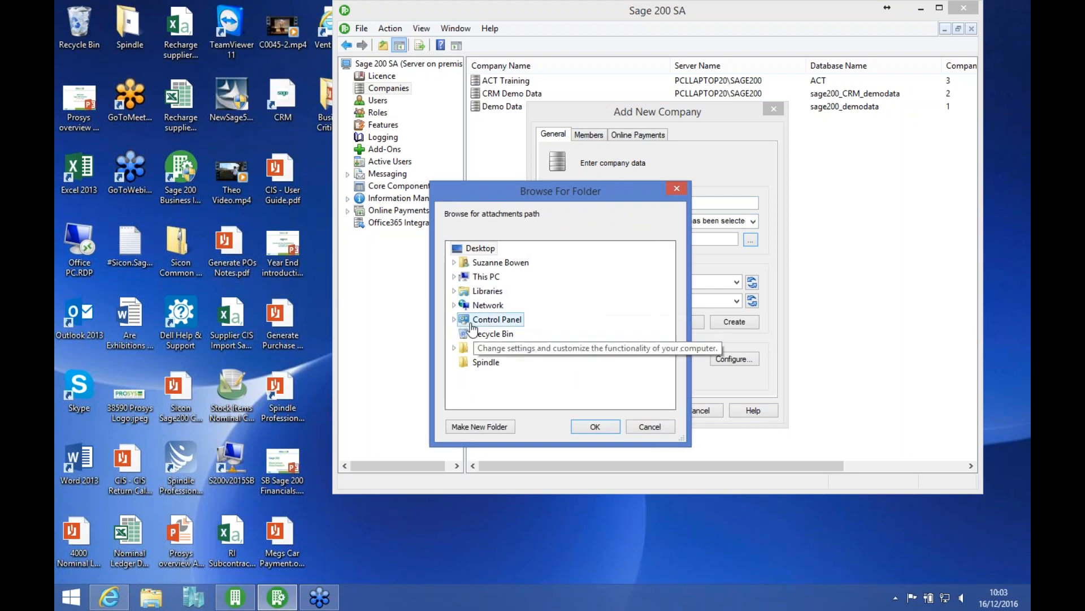
click(456, 276)
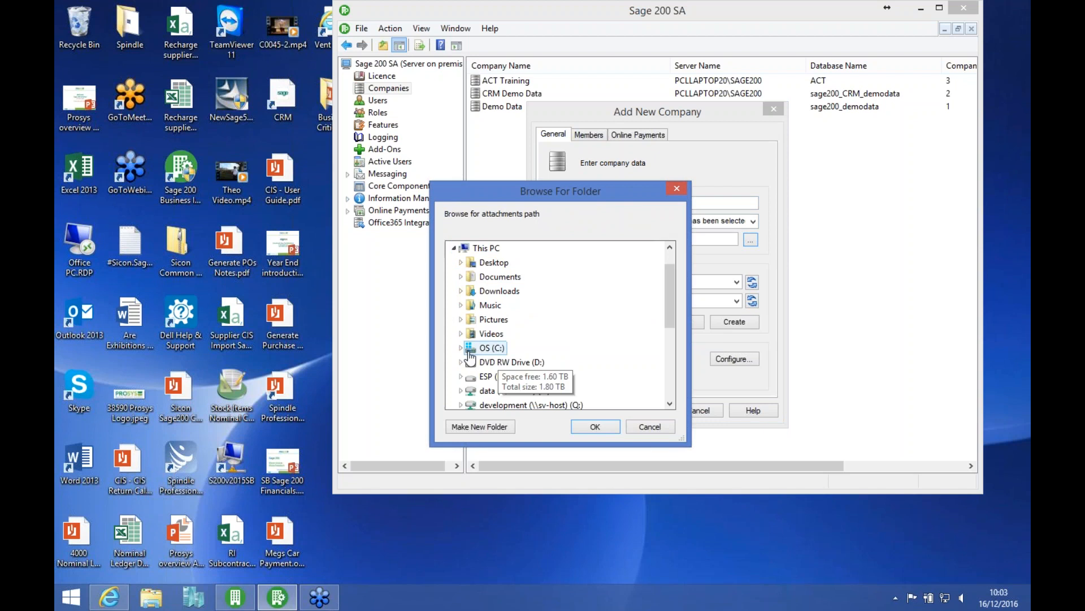
double_click(469, 350)
scroll(669, 371, down, 3)
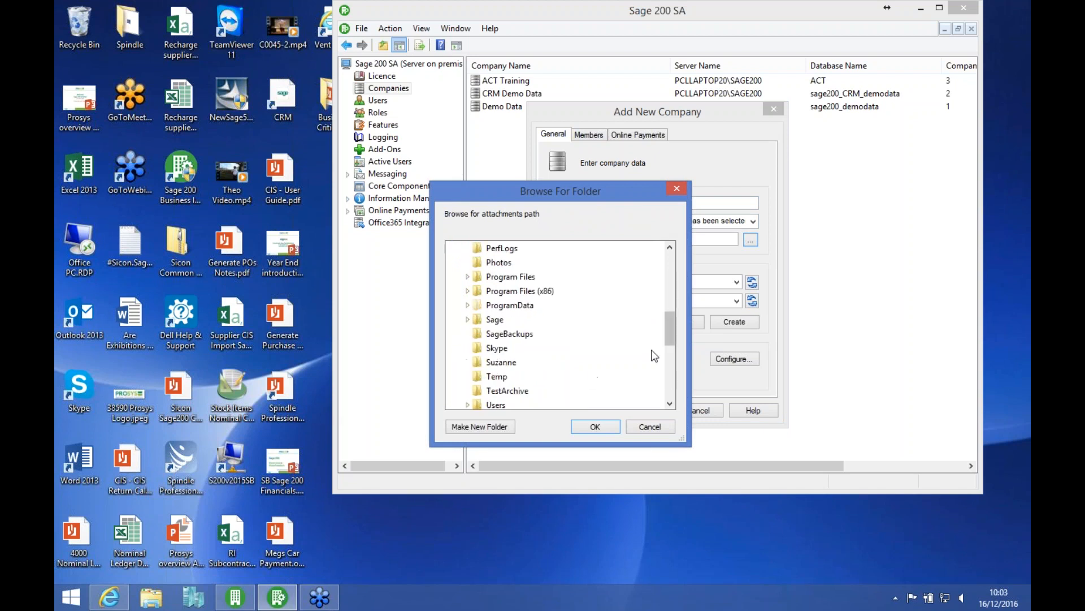
double_click(495, 319)
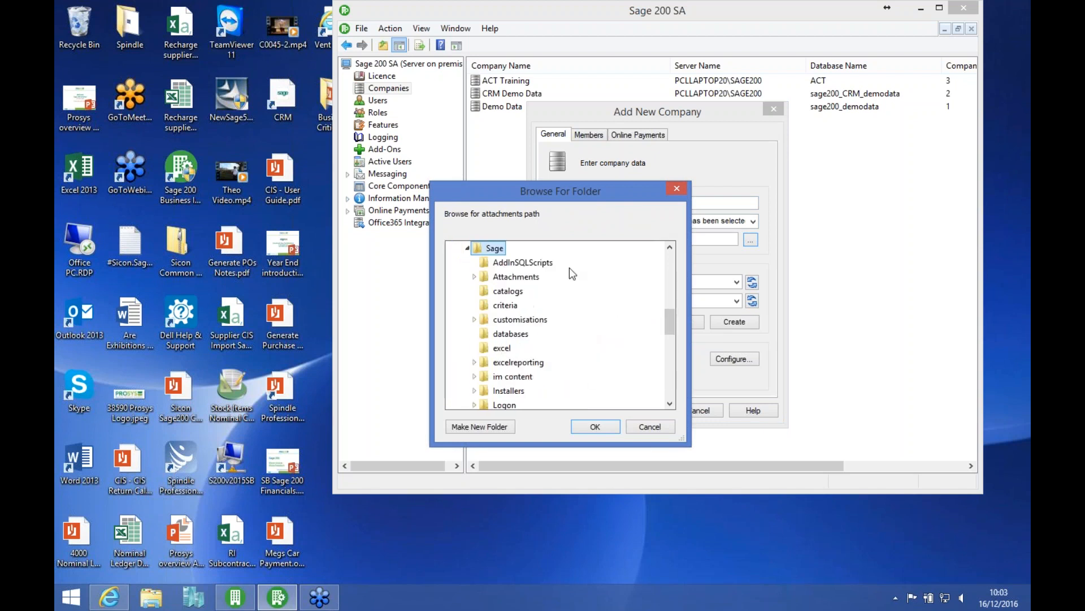
double_click(516, 276)
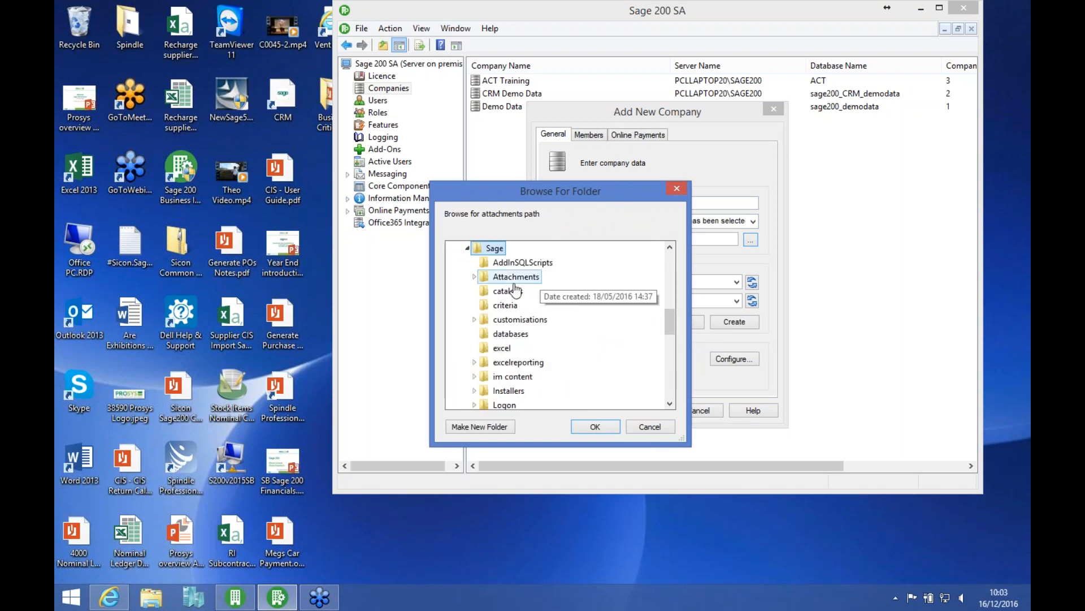
click(494, 426)
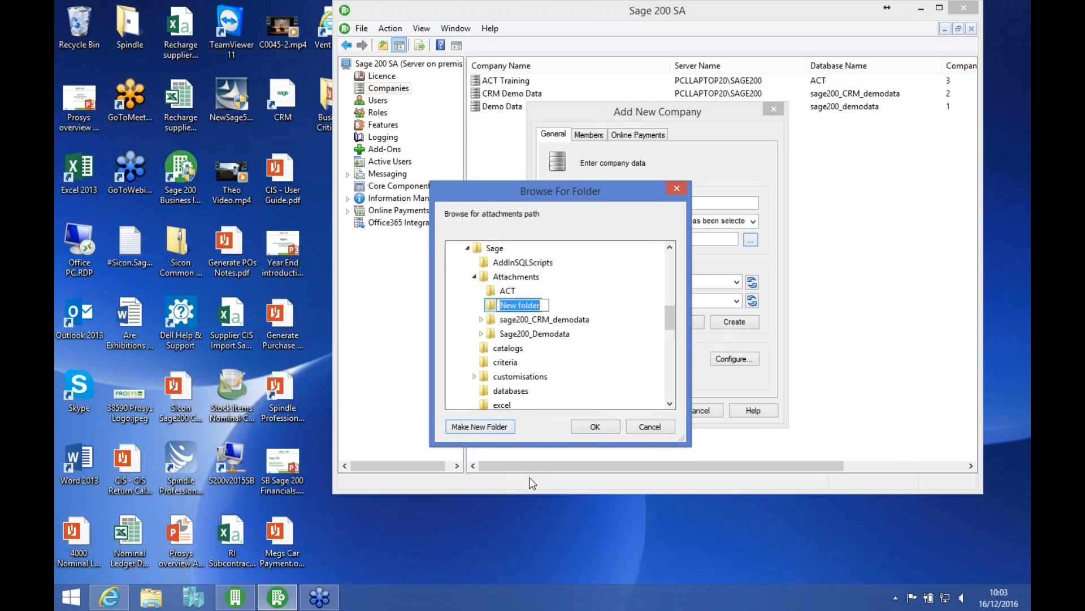
text(YE_2015)
key(Return)
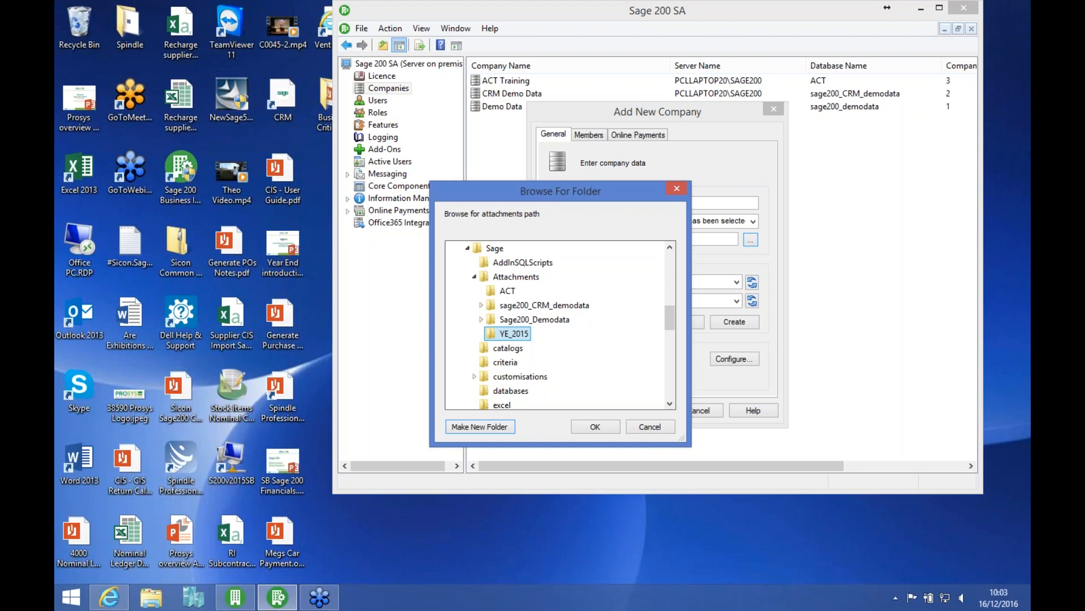
click(588, 422)
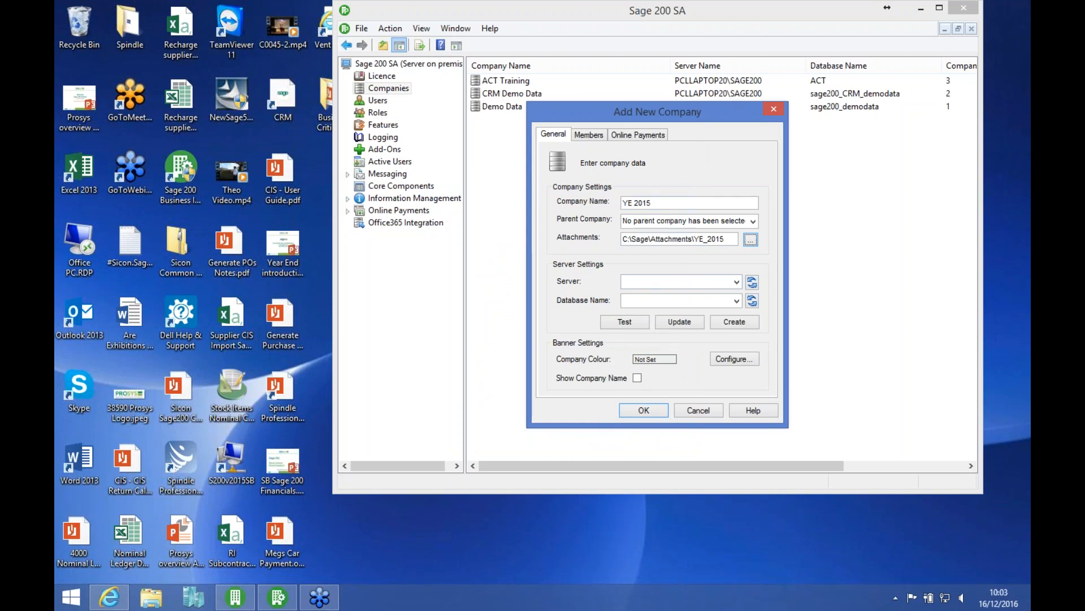
Step: Set the new company's server to PCLLAPTOP20\SAGE200 and its database name to YE_2015
click(640, 281)
text(PCLLAPTOP)
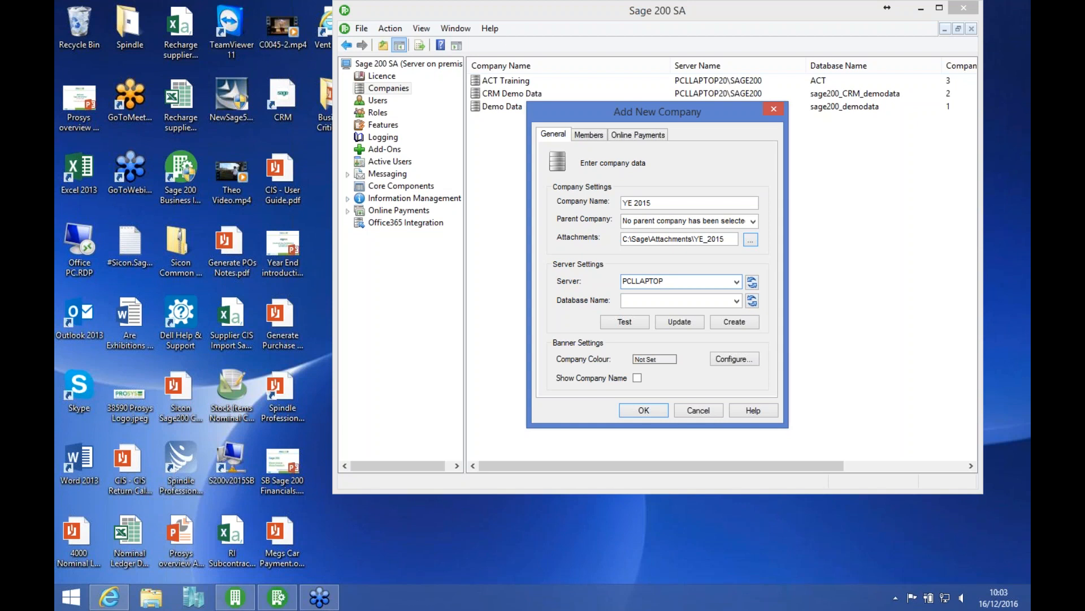
text(20\SAGE200)
key(Tab)
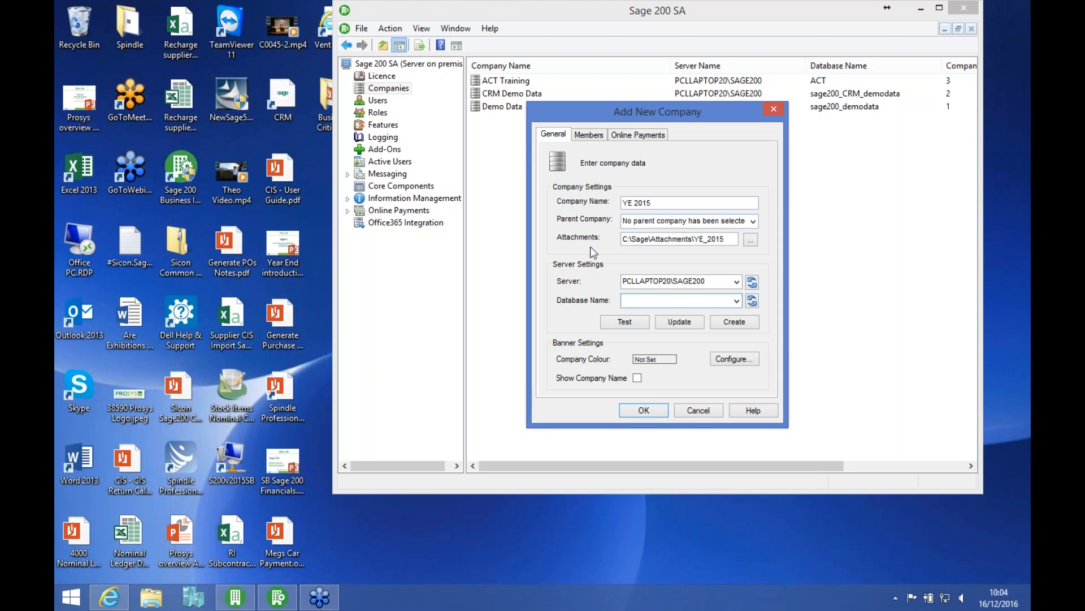
text(ye)
key(BackSpace)
key(BackSpace)
text(YE)
text(_2015)
Step: Create the company database with the financial year starting in January, one year before 2016, and save the company with its local attachments path
click(735, 323)
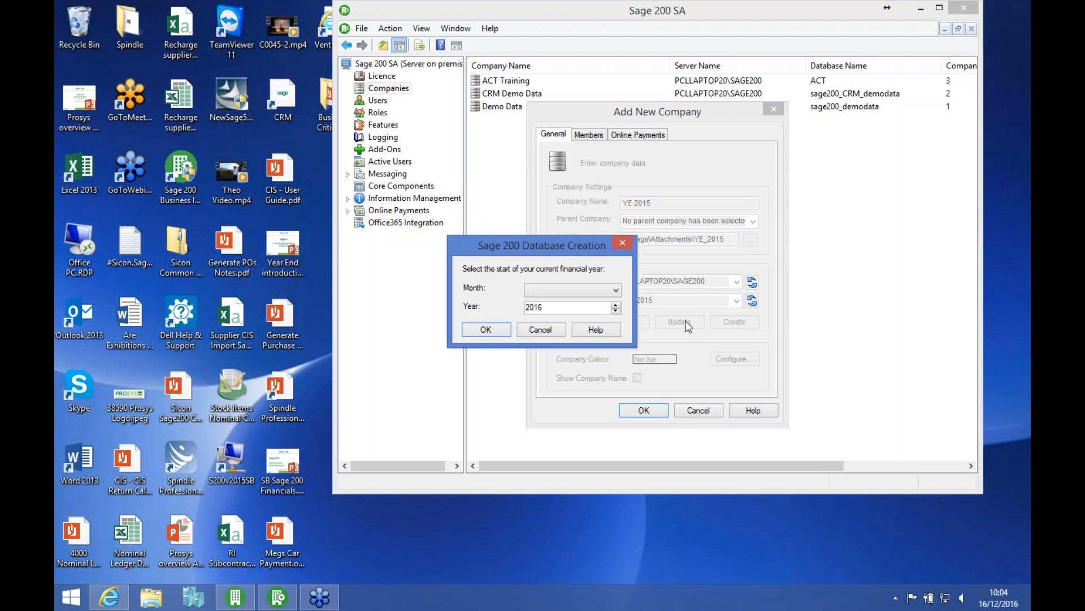
click(616, 291)
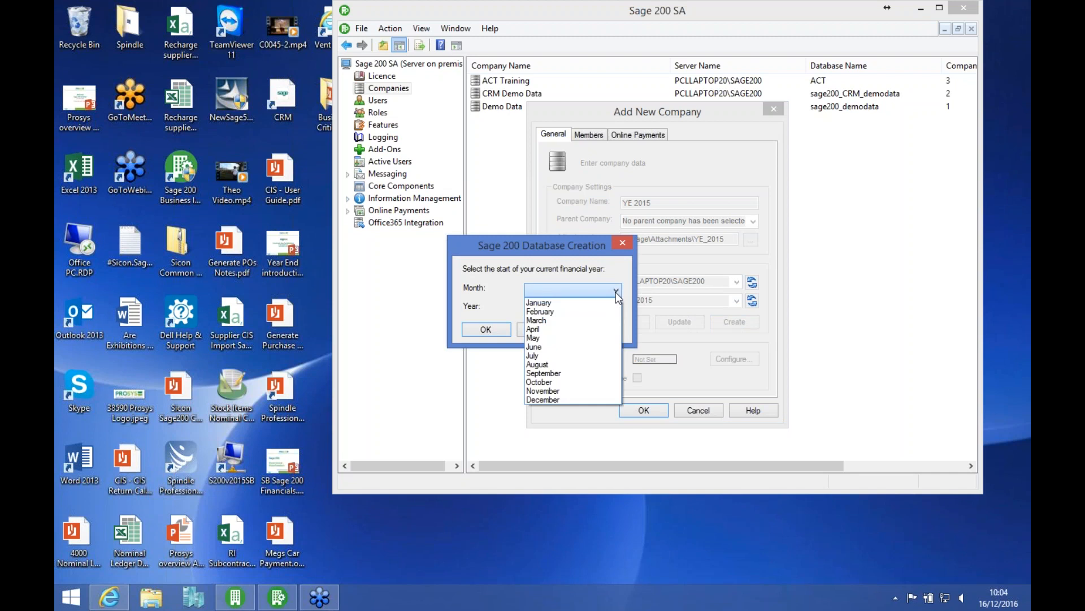
click(580, 304)
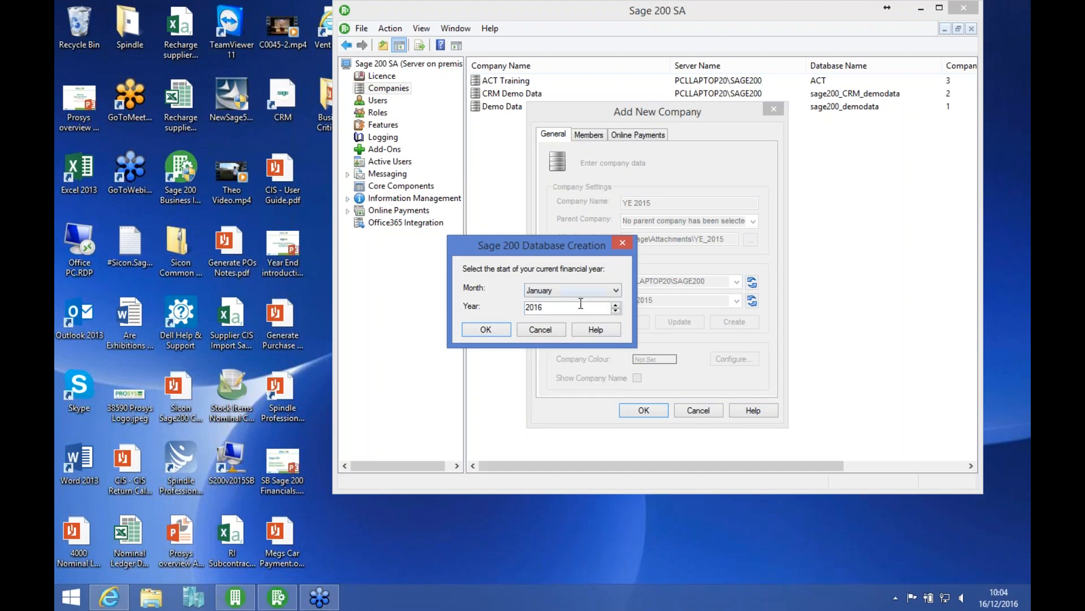
click(616, 310)
click(477, 330)
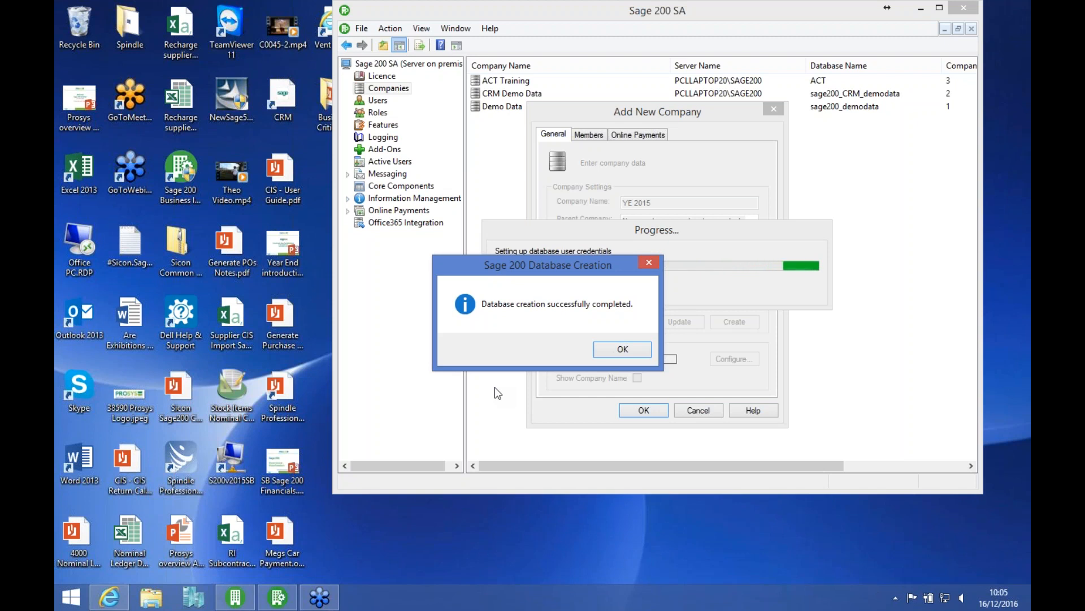
click(607, 350)
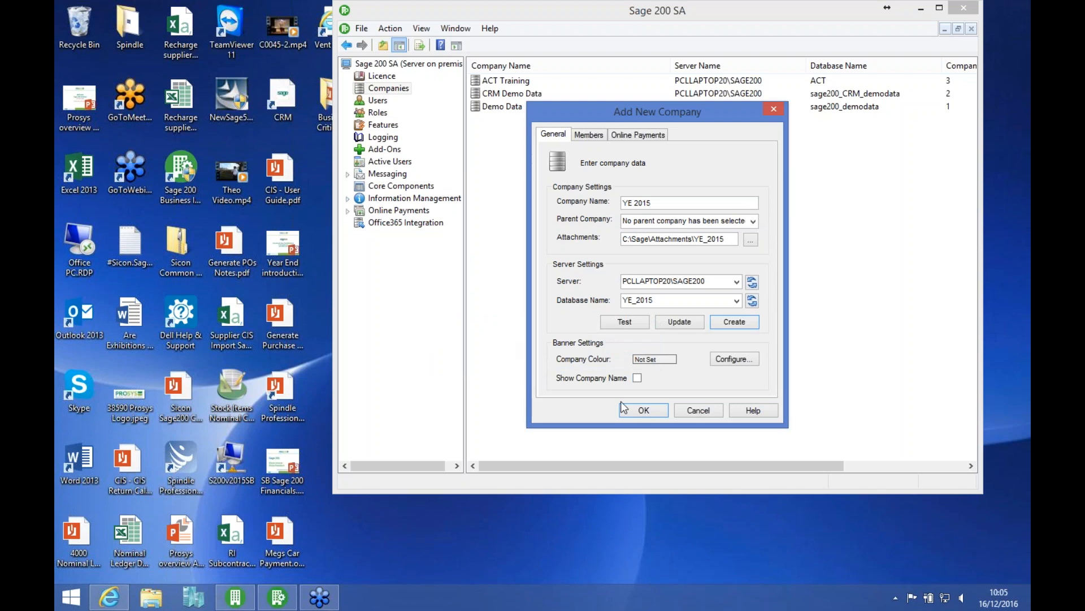
click(641, 410)
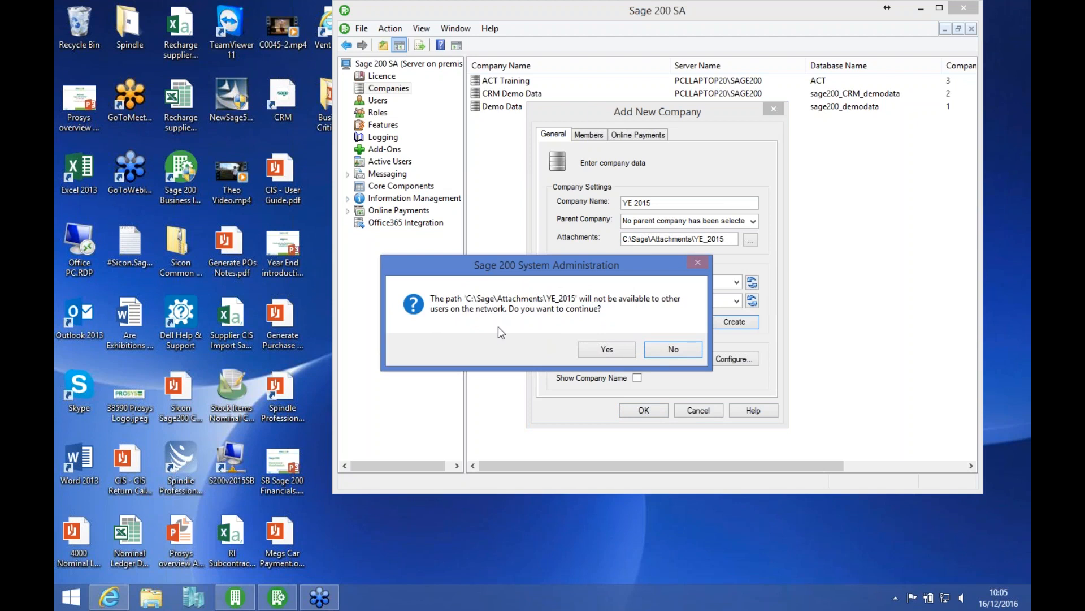
click(605, 349)
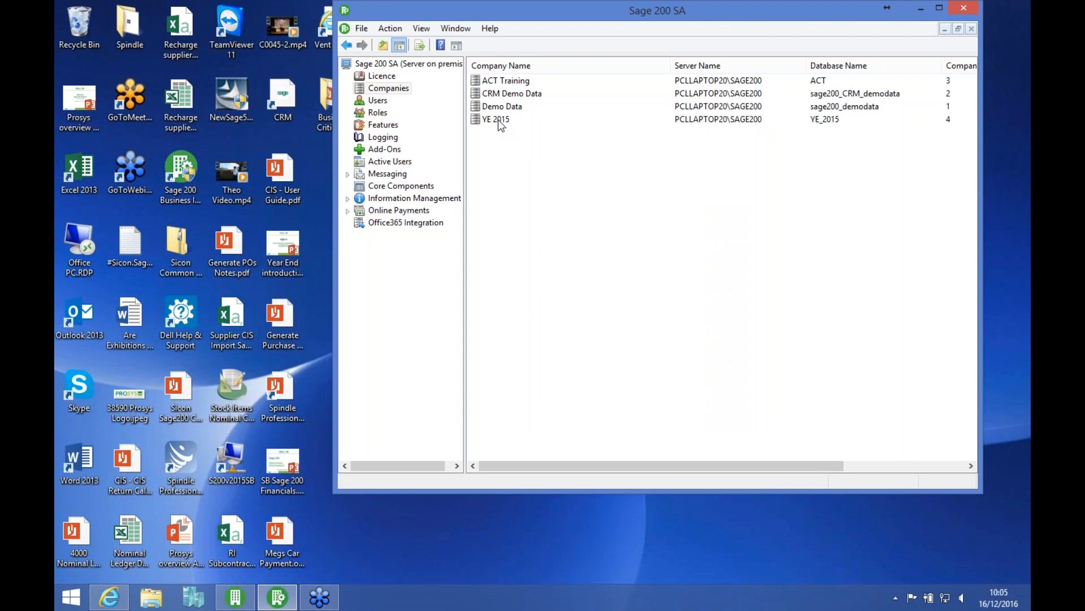
Step: Add the user listed below ProsysAdmin to the members of the YE 2015 company and save its properties
right_click(498, 120)
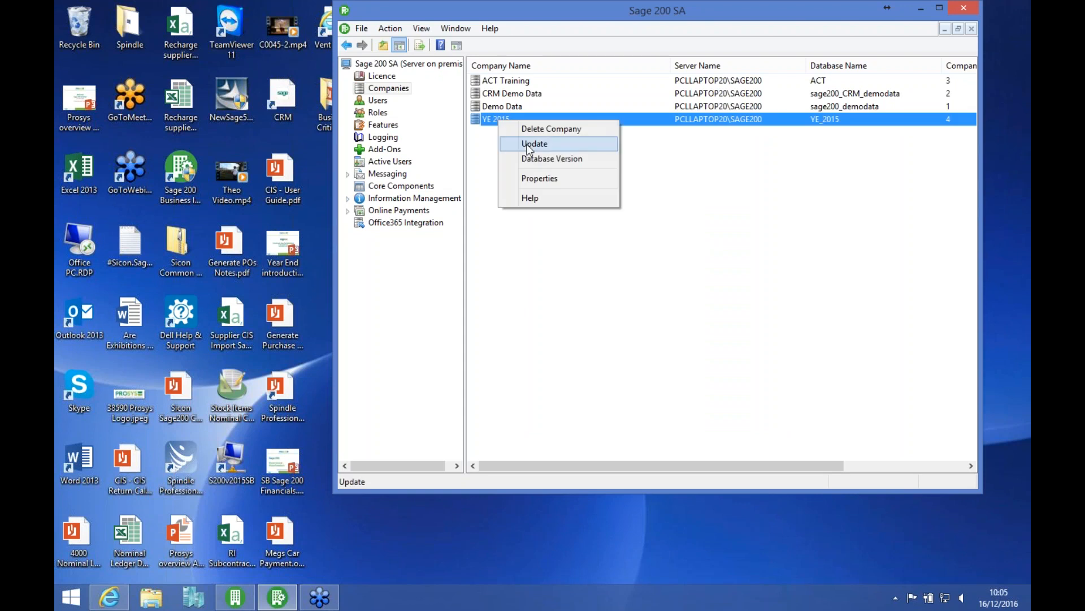
click(540, 179)
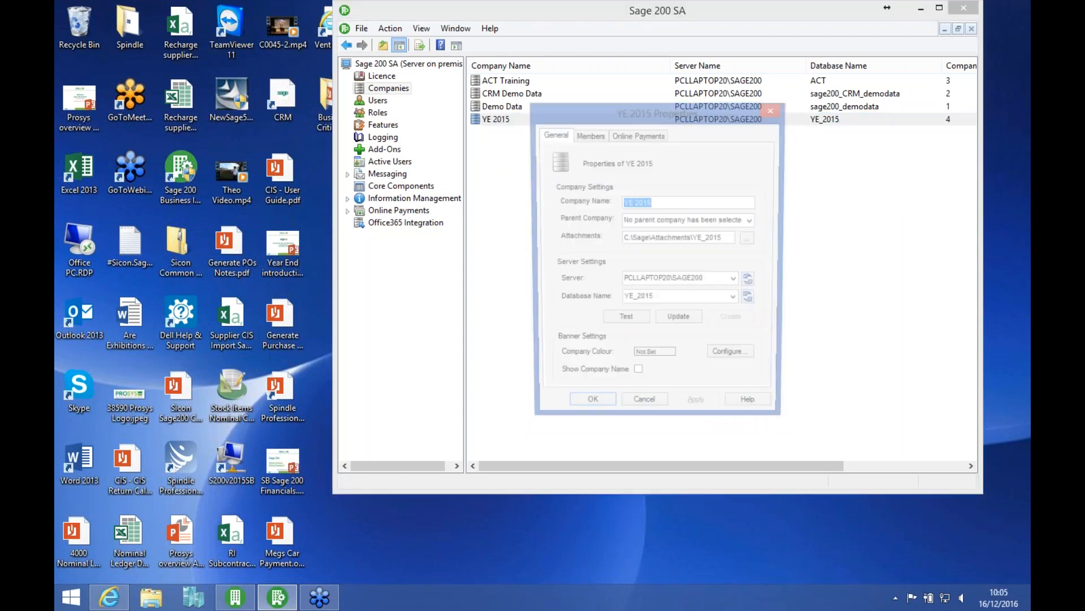
click(589, 136)
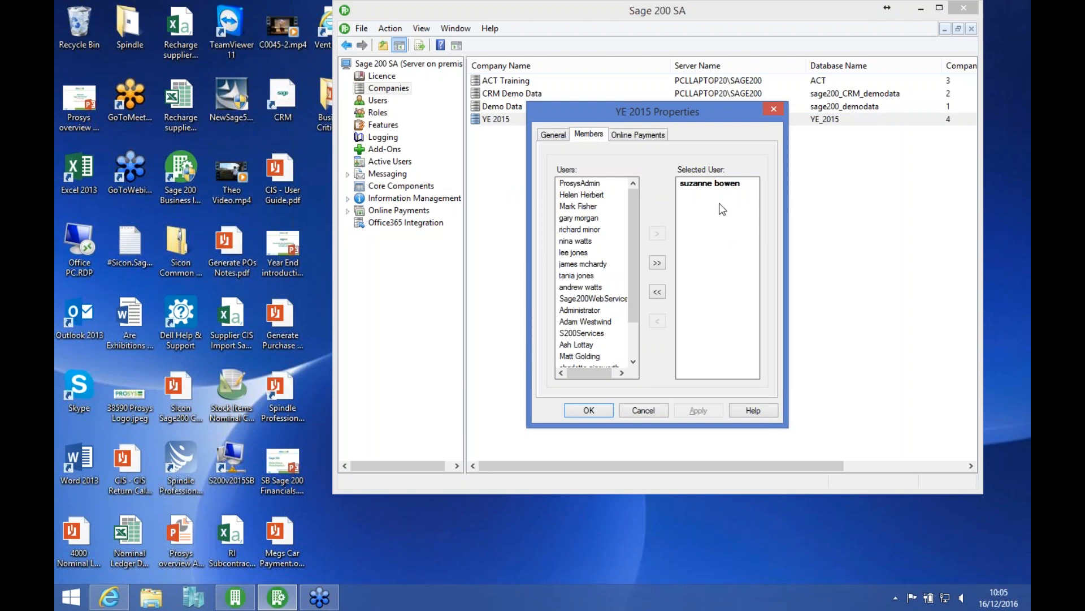
click(588, 195)
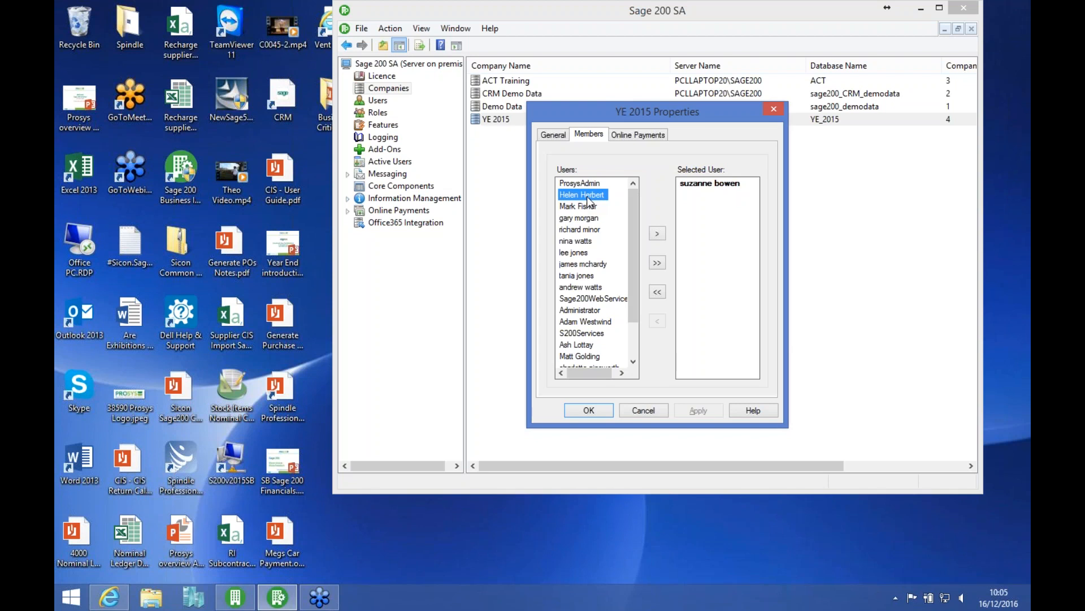
click(658, 235)
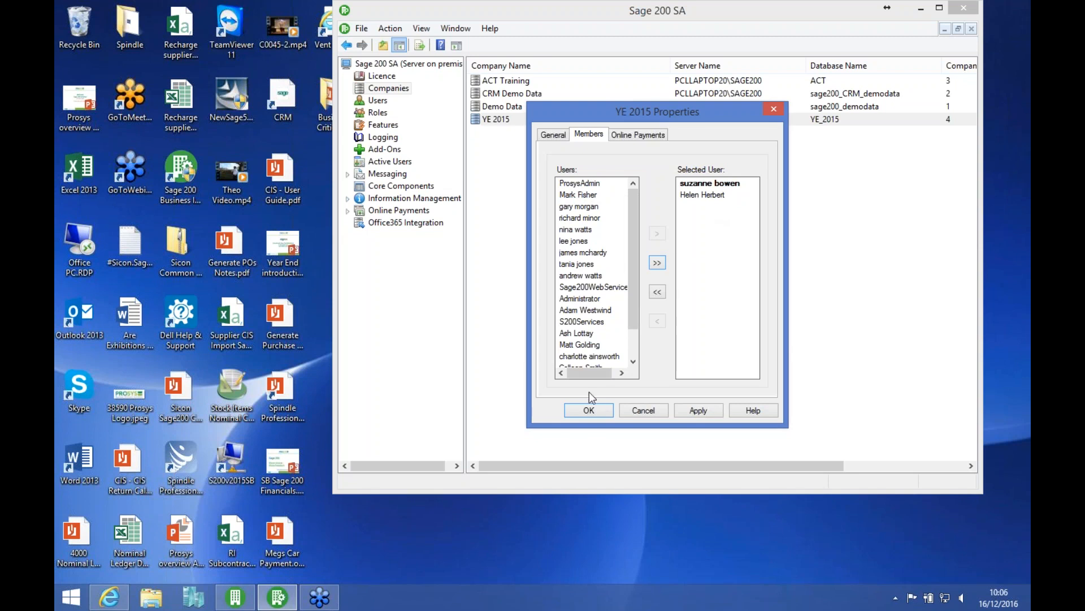
click(589, 409)
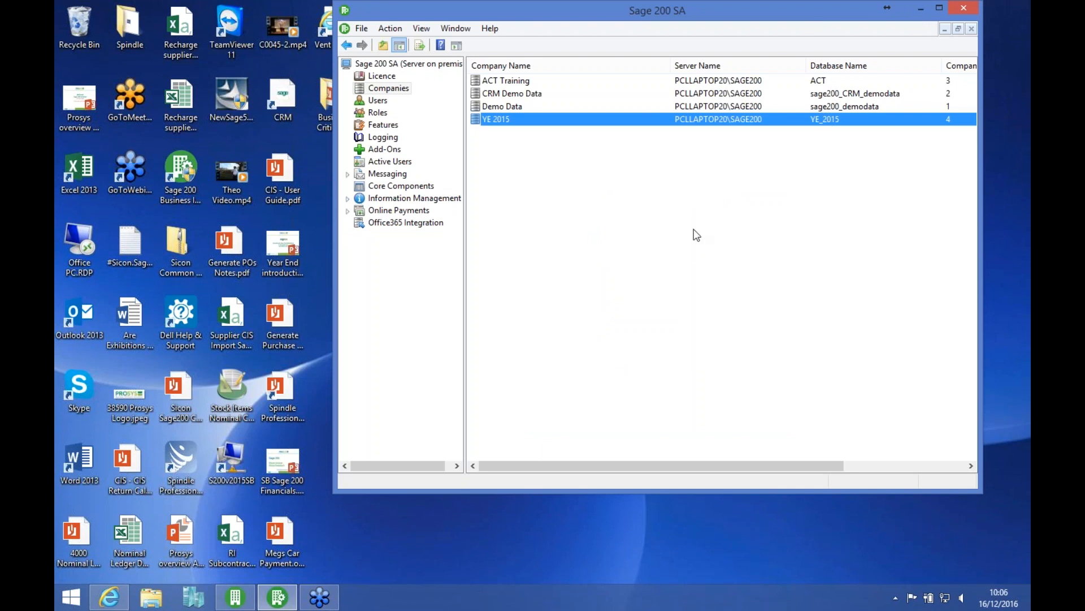
Step: Switch to the Sage 200 desktop for Demo Data and open Maintain Accounting Periods in the Accounting System Manager
click(917, 11)
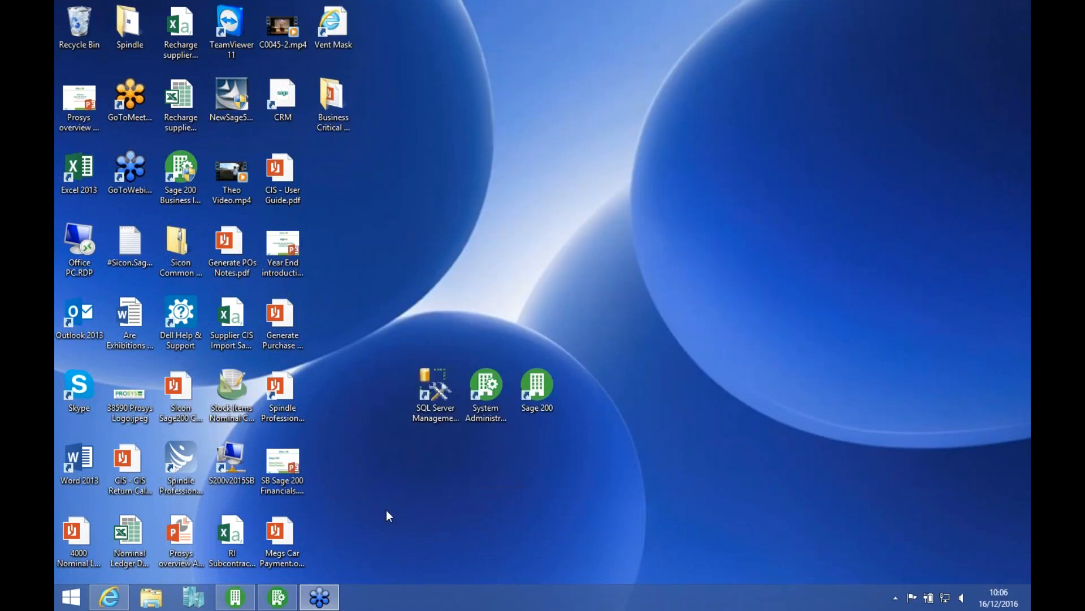
click(278, 597)
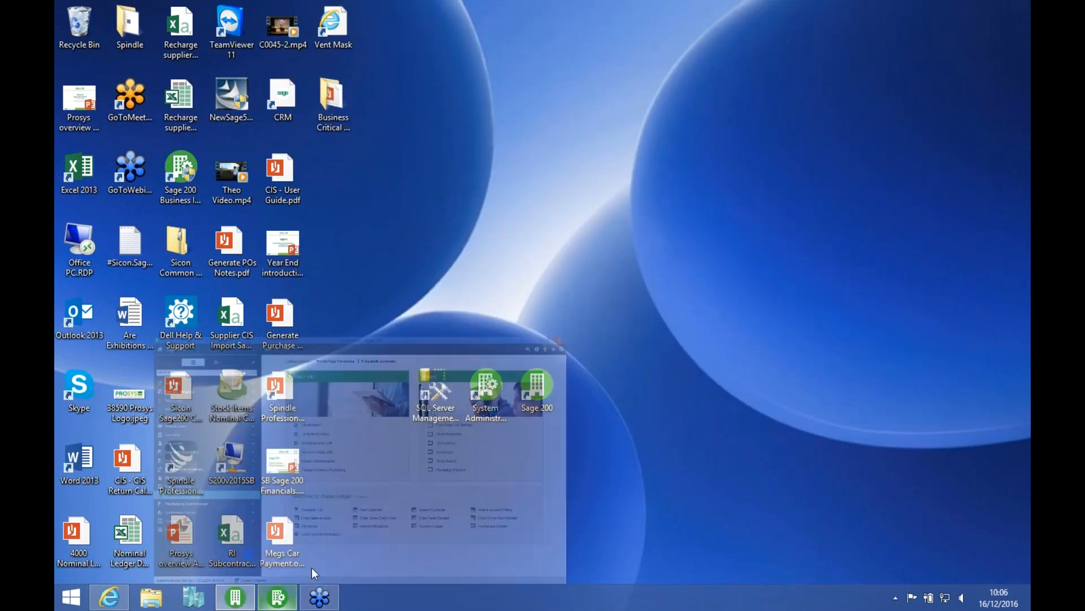
click(175, 377)
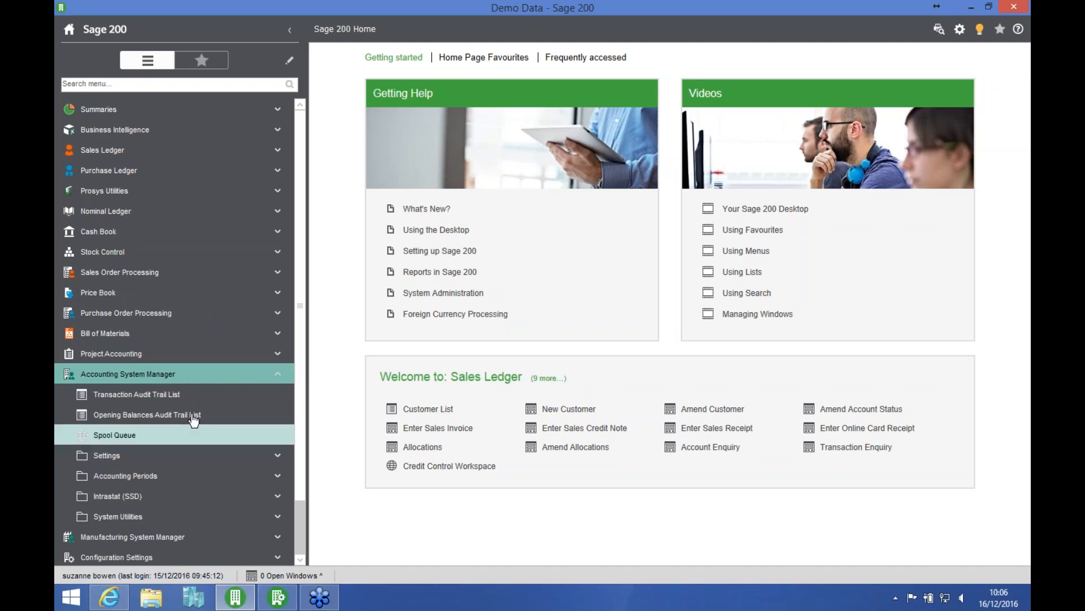
click(151, 477)
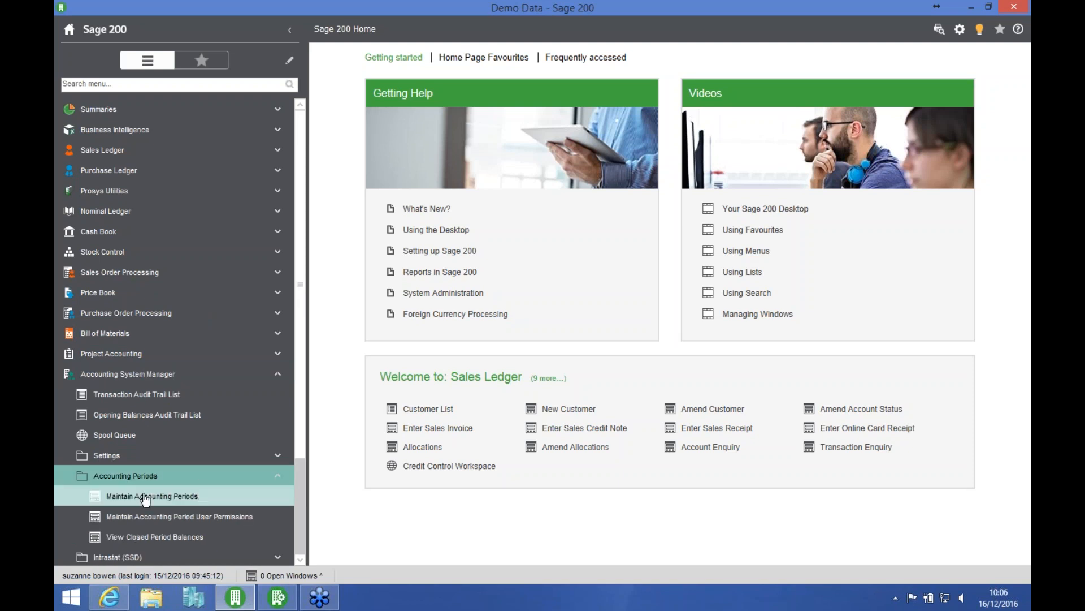
click(203, 495)
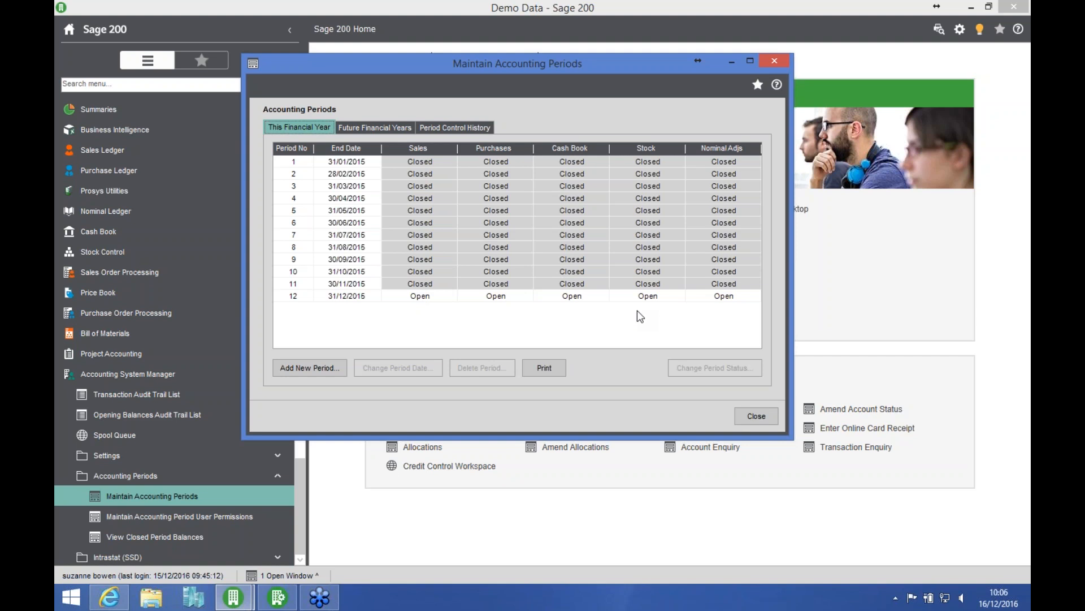
Step: Close period 12, ending 31/12/2015, for the Sales Ledger and acknowledge the completed procedure
click(420, 296)
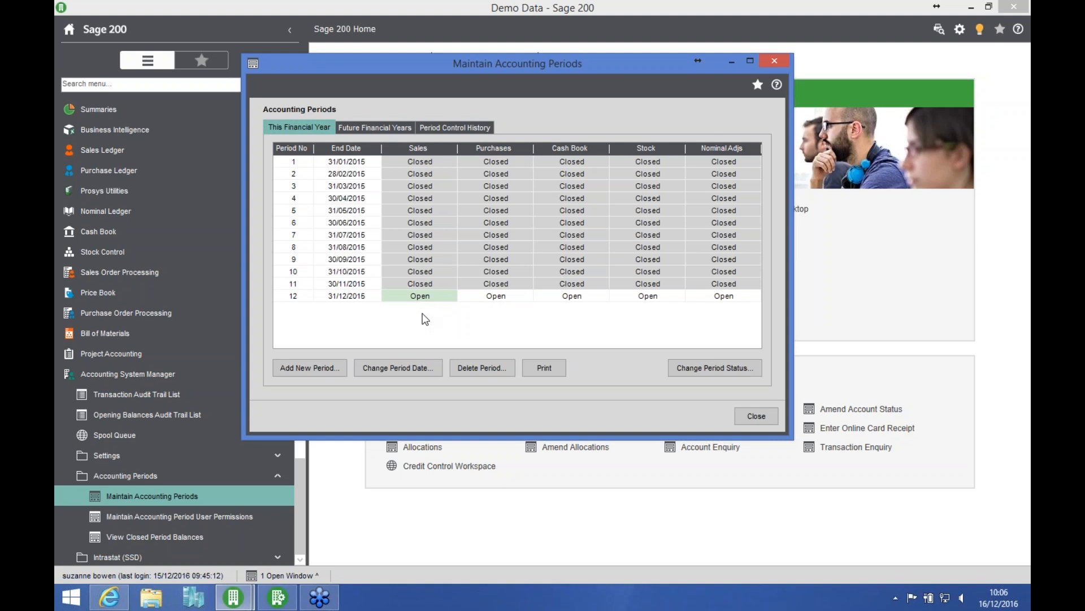
click(709, 370)
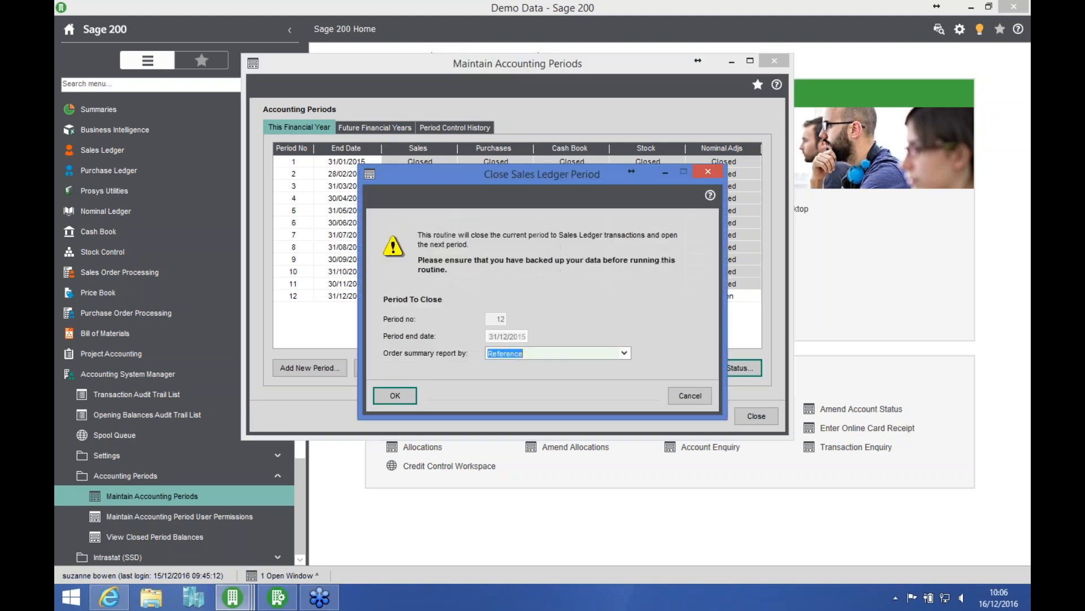
click(412, 396)
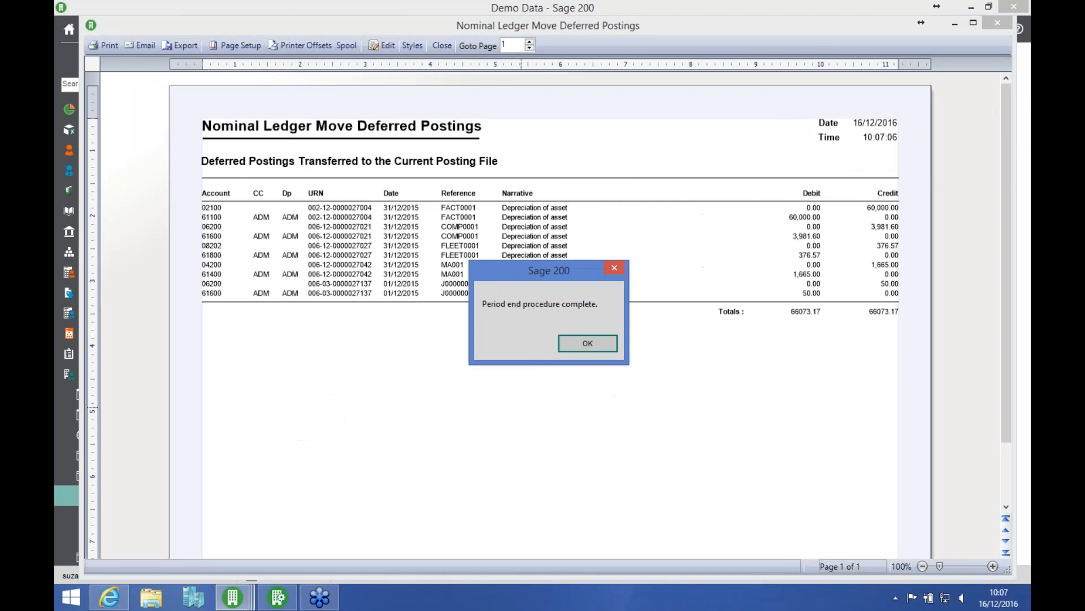
click(584, 345)
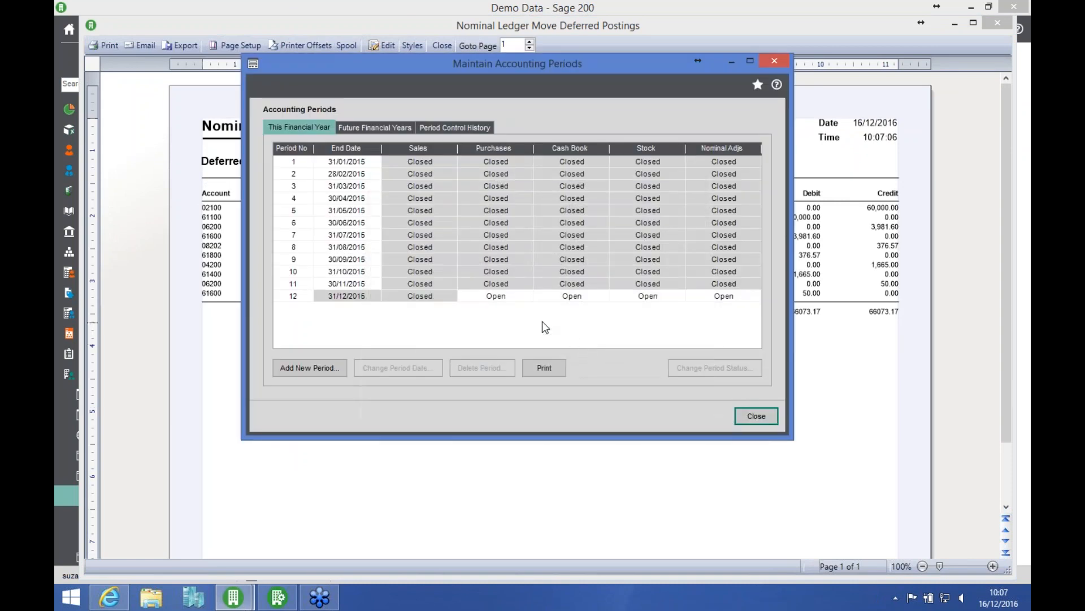
Step: Close period 12, ending 31/12/2015, for the Purchase Ledger and acknowledge the completed procedure
click(505, 298)
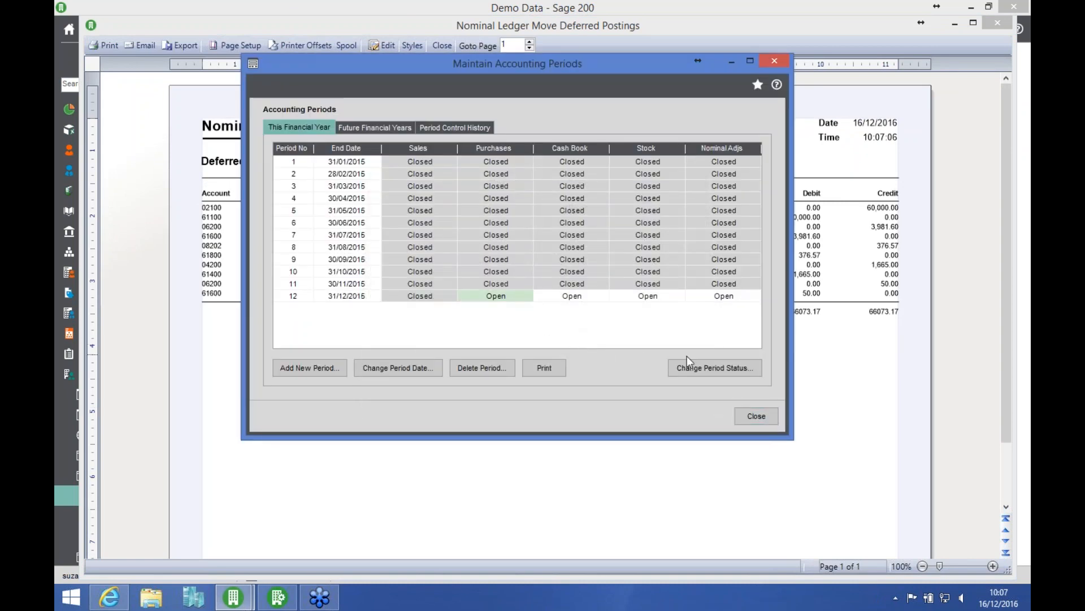
click(693, 369)
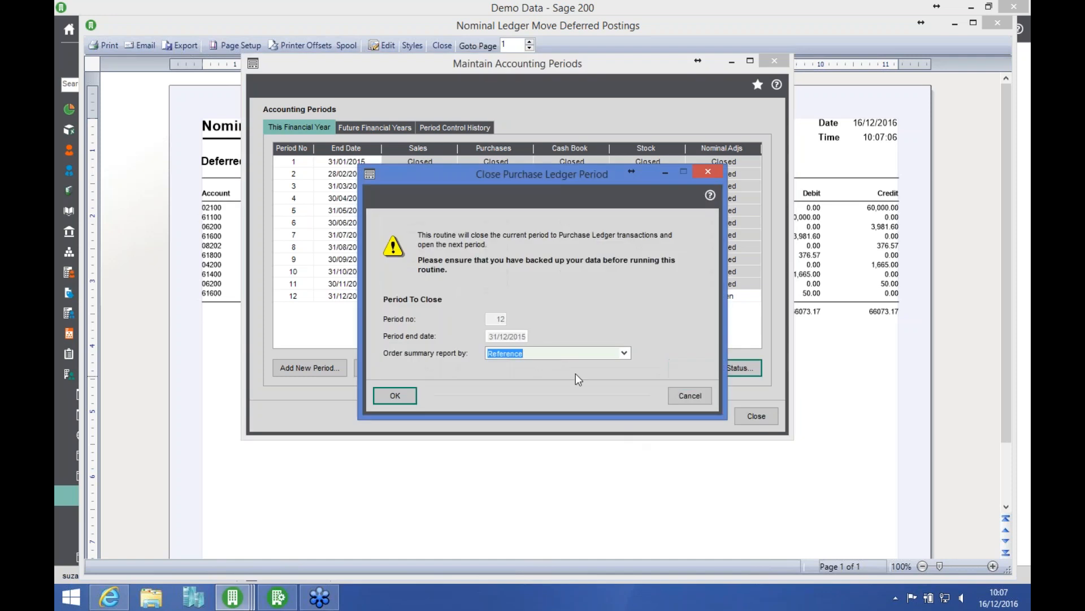
click(406, 396)
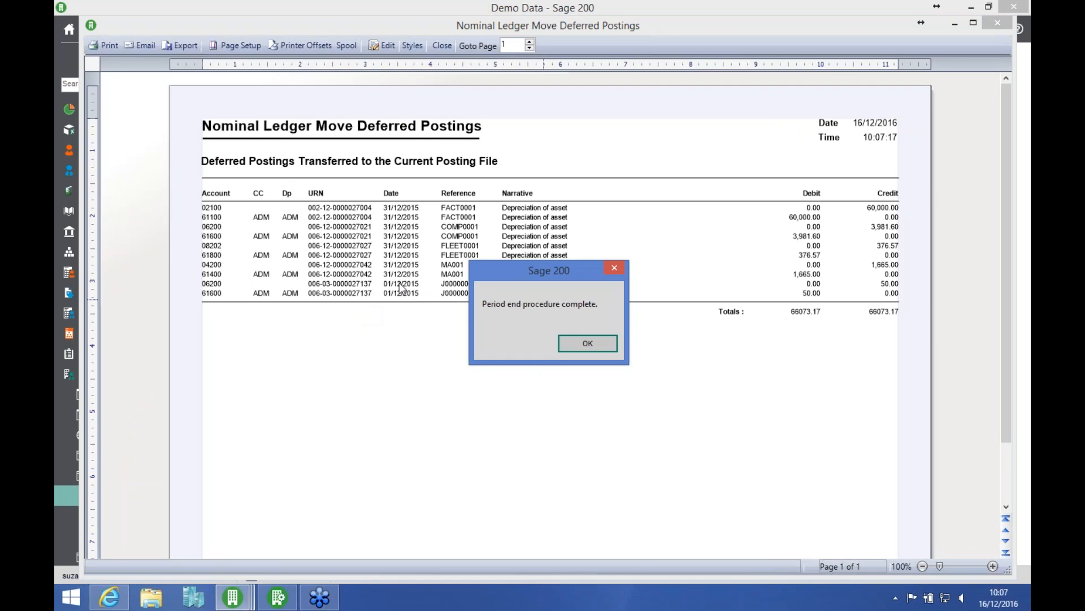
click(582, 341)
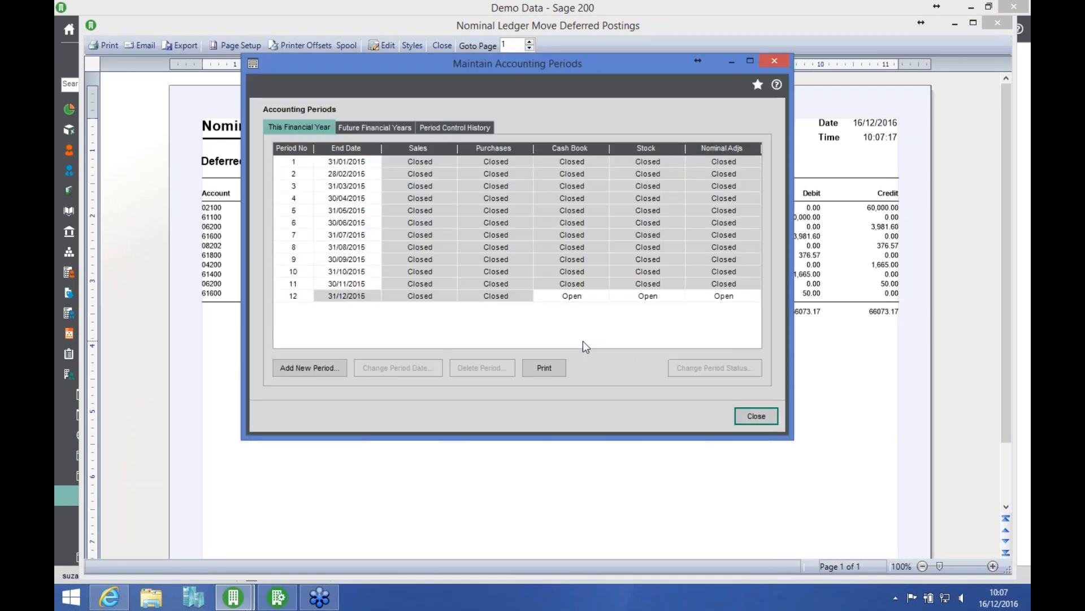
Step: Close period 12, ending 31/12/2015, for the Cash Book and acknowledge the completed procedure
click(581, 294)
click(707, 369)
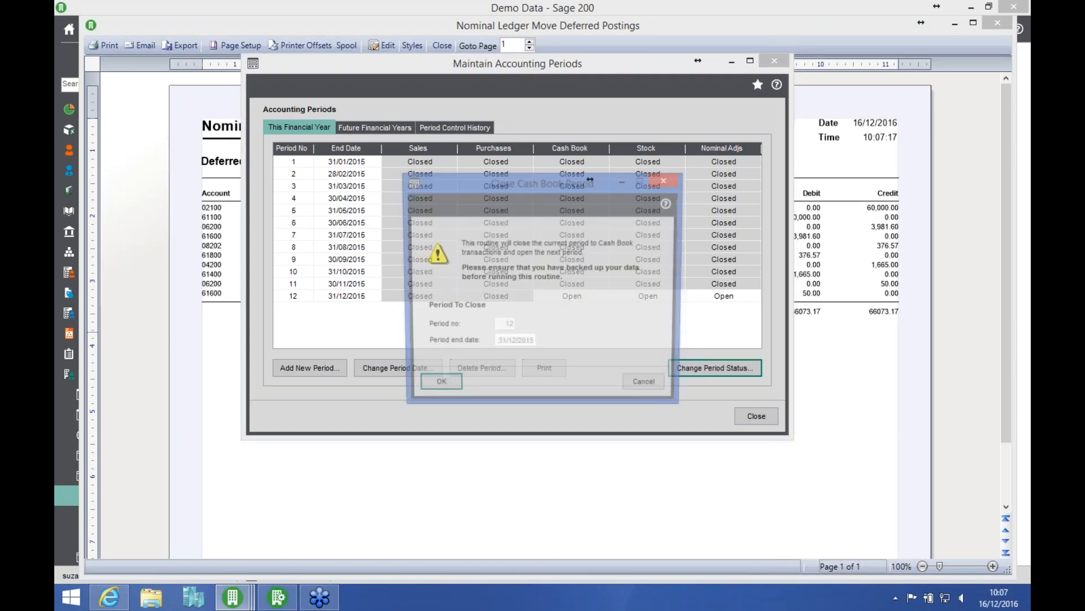
click(432, 386)
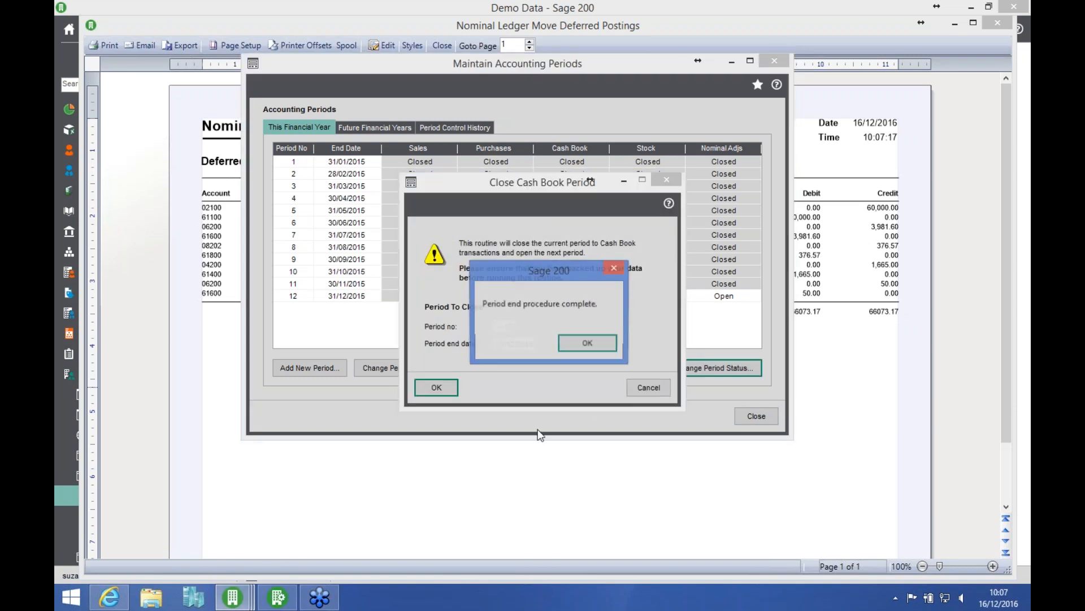
click(582, 342)
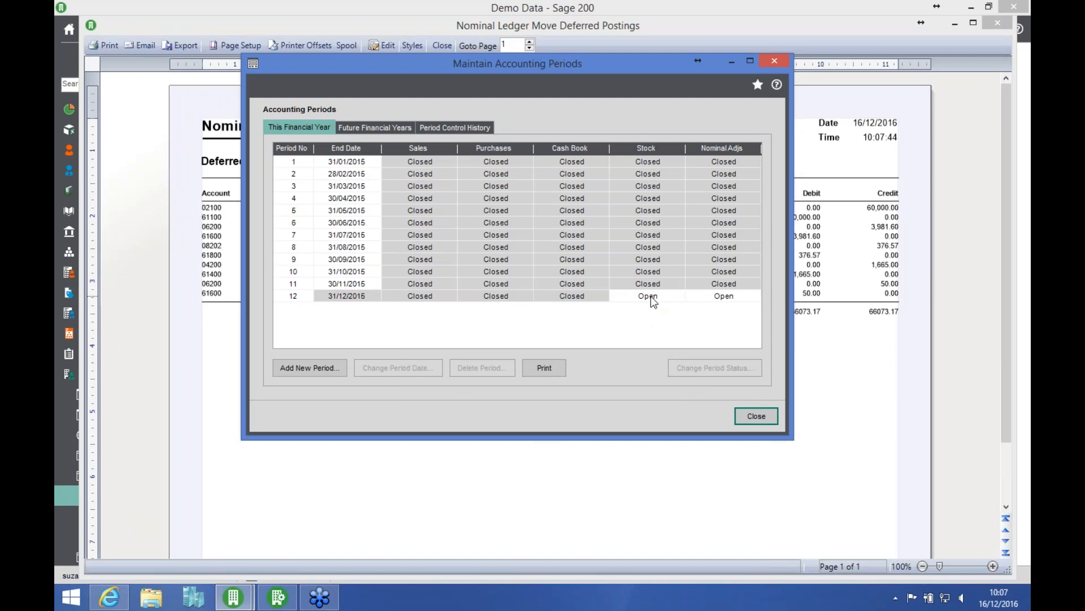
Step: Close period 12, ending 31/12/2015, for Stock Control and acknowledge the completed procedure
click(651, 296)
click(705, 369)
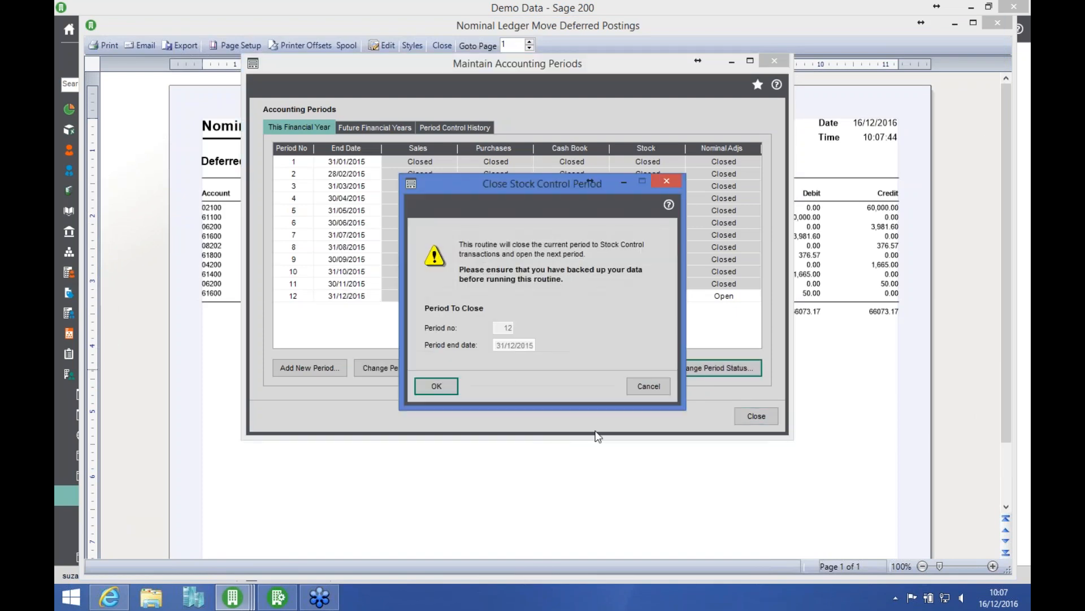
key(Return)
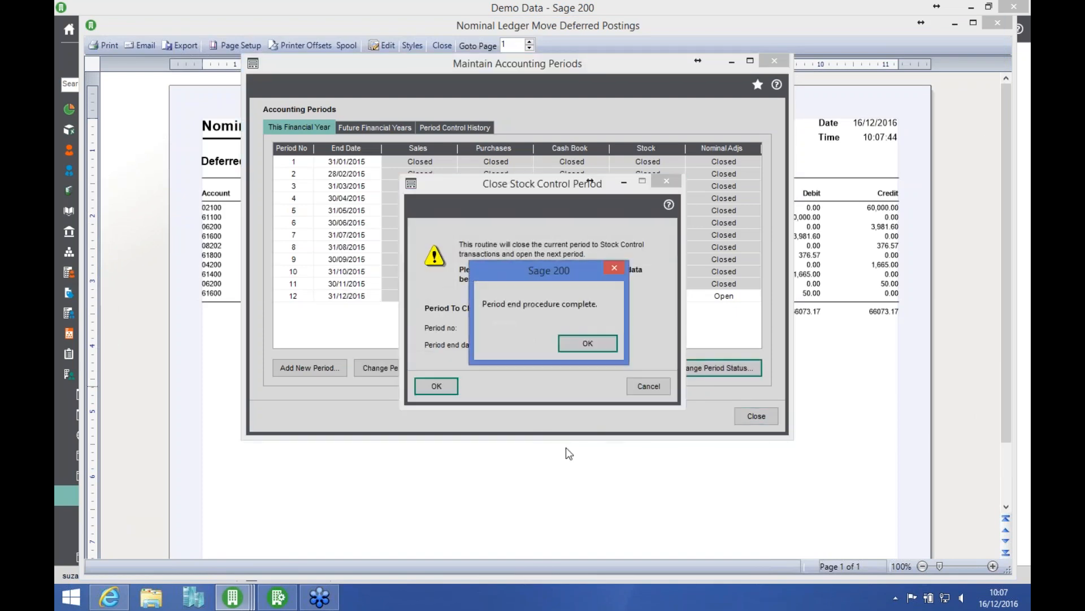
click(593, 342)
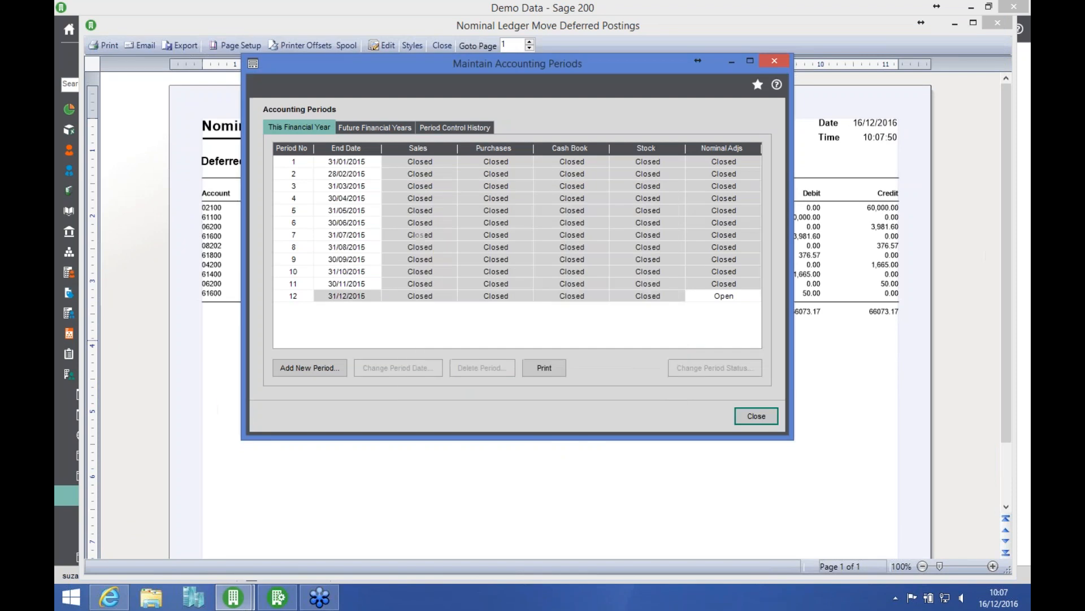
Step: Close Maintain Accounting Periods and all the open Nominal Ledger Move Deferred Postings reports
click(749, 417)
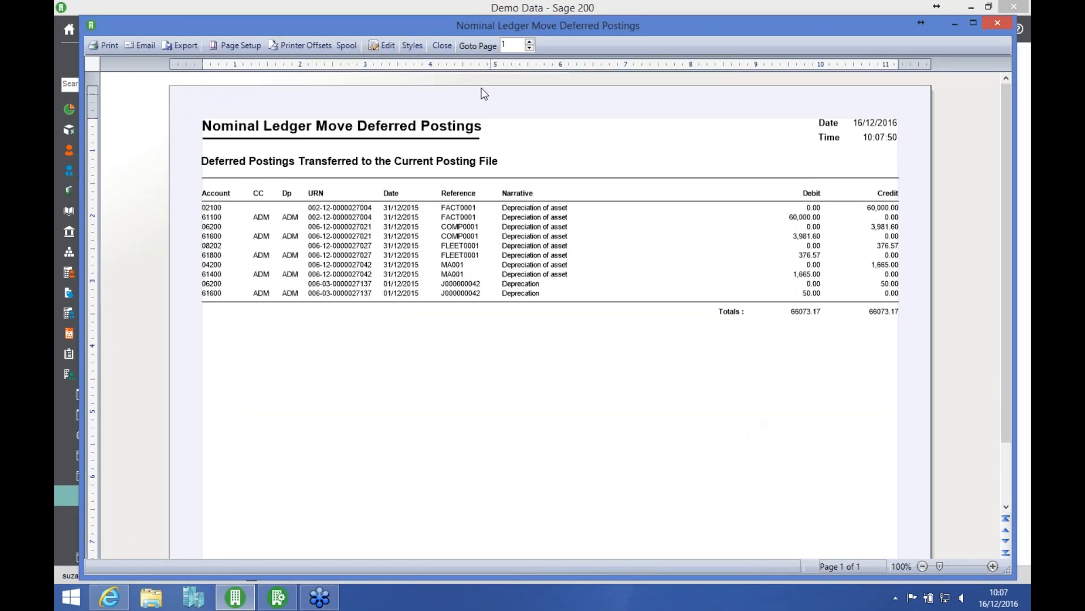
click(443, 46)
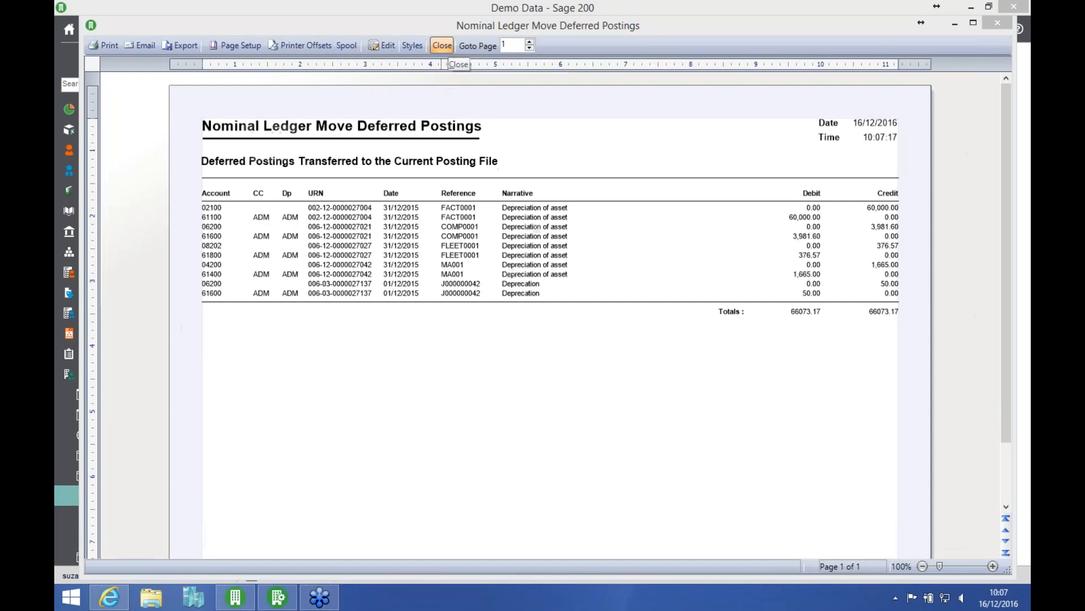
click(443, 46)
click(443, 46)
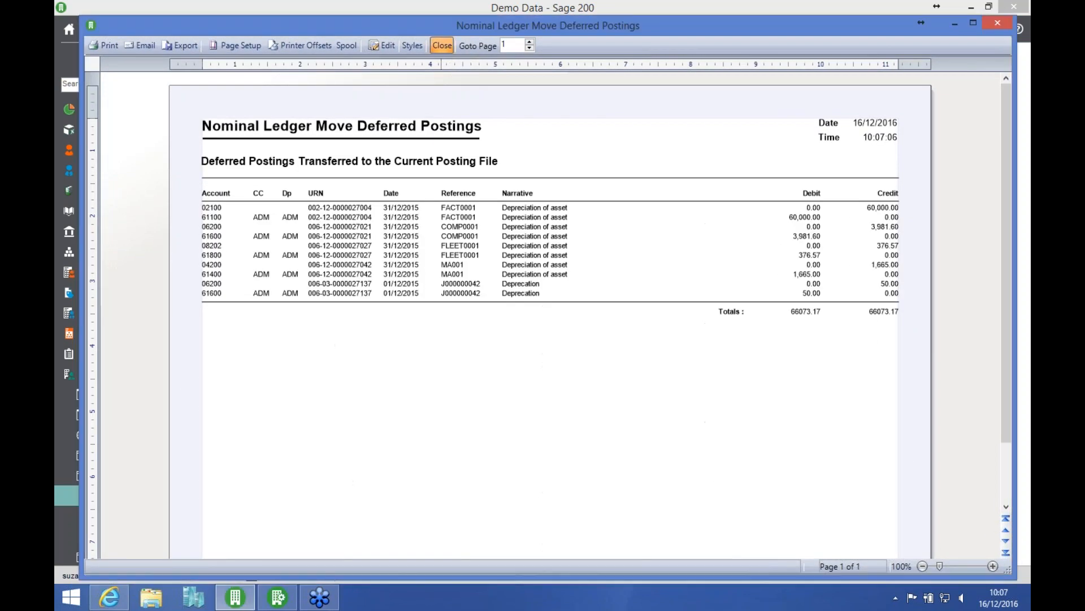
click(443, 46)
click(443, 46)
click(443, 46)
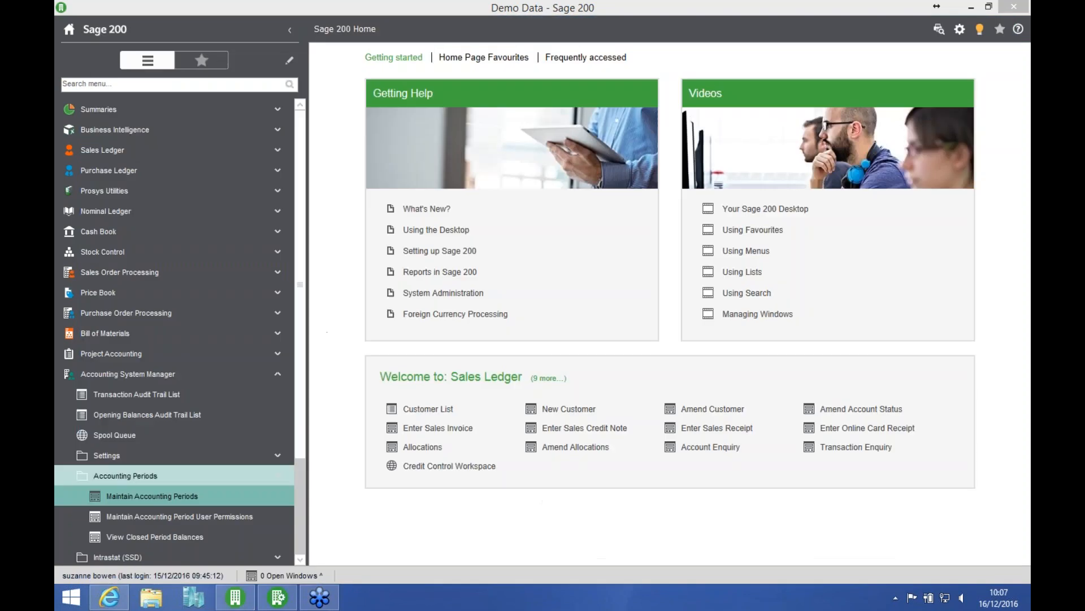
Step: Check the period statuses once more in Maintain Accounting Periods and exit the Sage 200 desktop
click(208, 505)
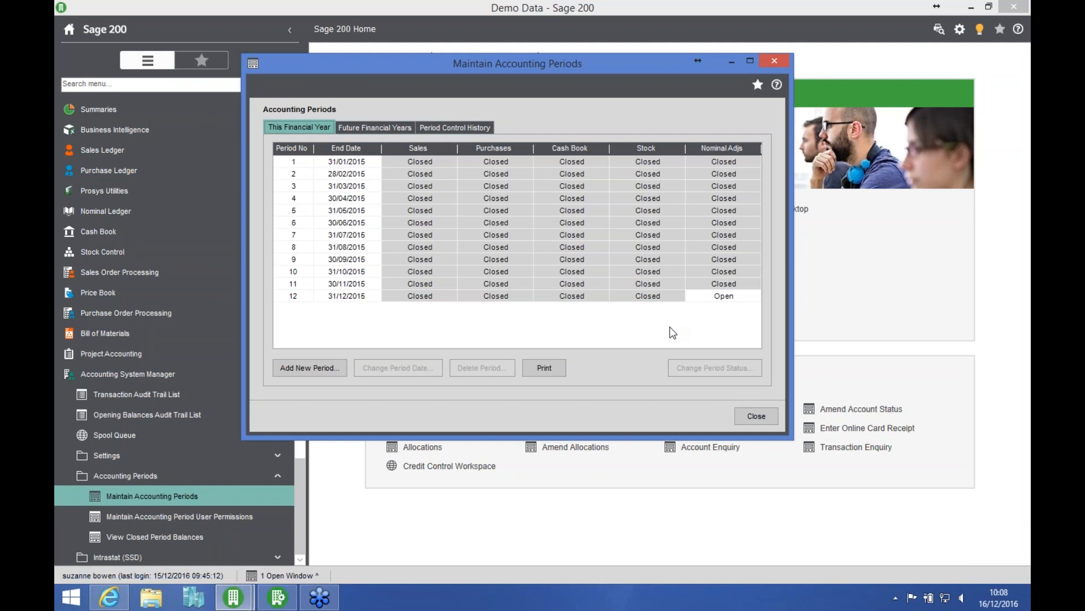
click(756, 415)
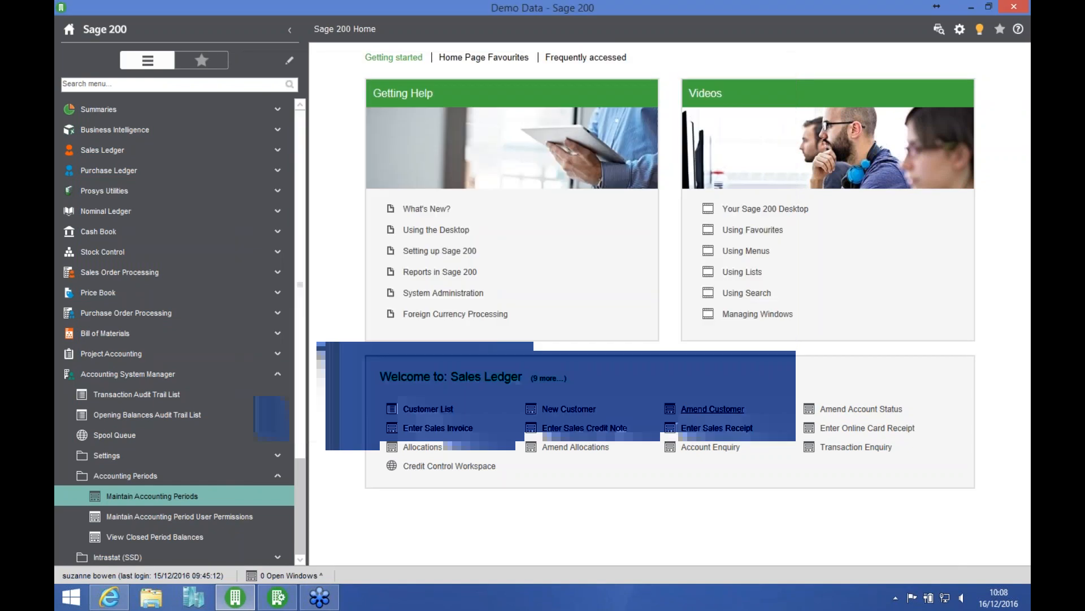
click(1007, 8)
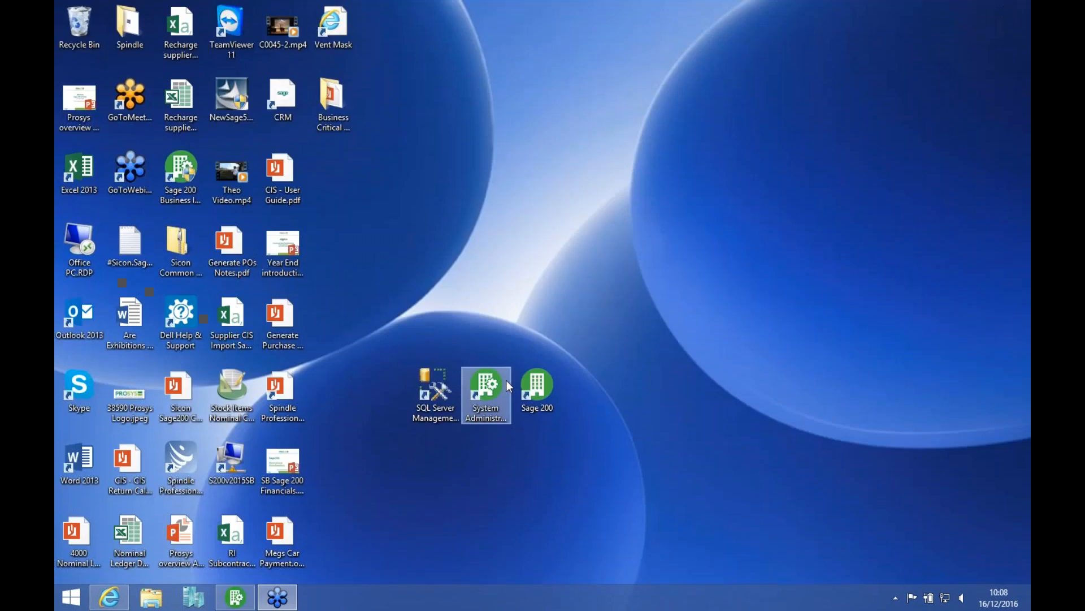
Step: Open SQL Server Management Studio, connect to PCLLAPTOP20\SAGE200 with Windows Authentication and list its databases
click(435, 402)
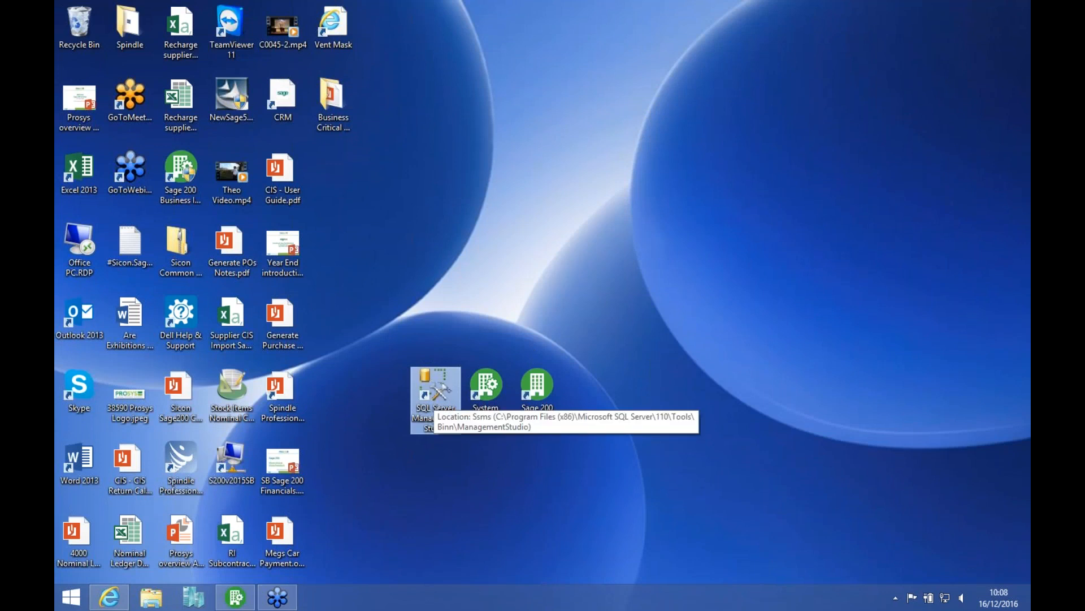
double_click(435, 390)
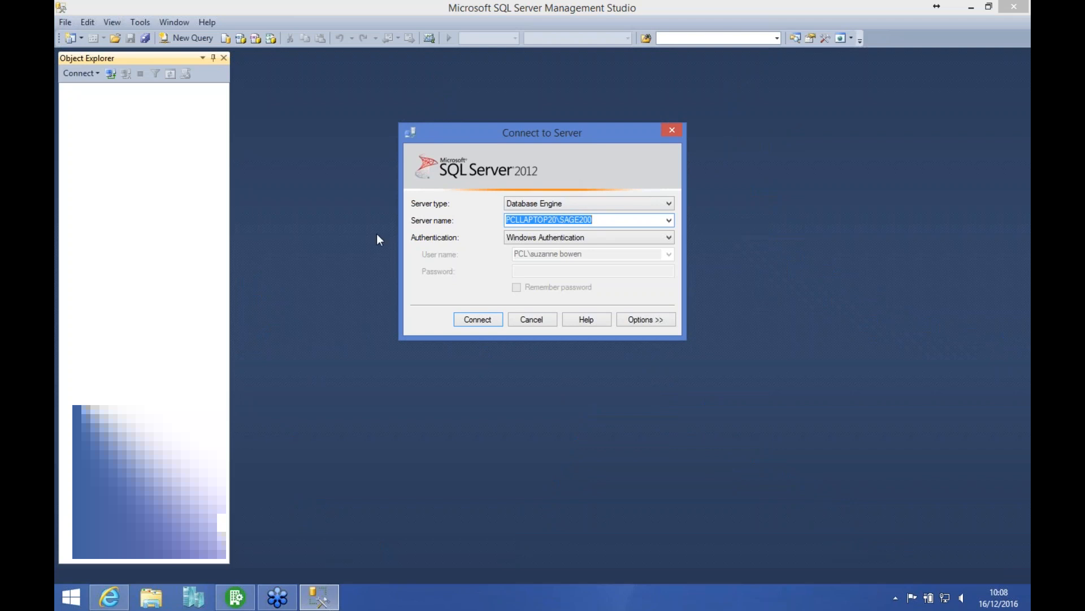
click(472, 320)
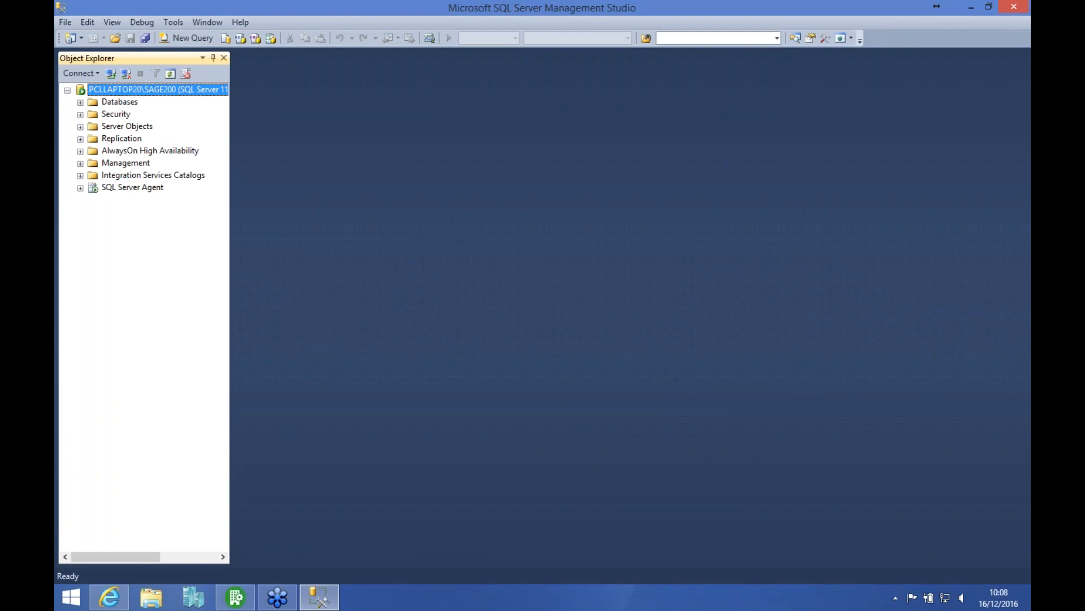
click(81, 102)
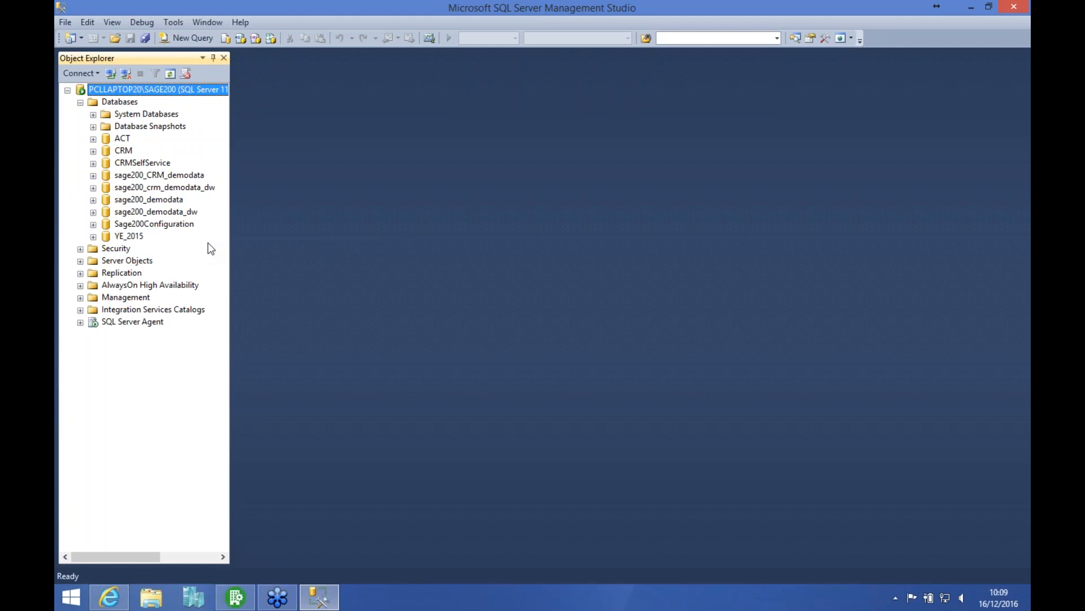
Step: Start a full backup of the sage200_demodata database and remove its preset backup destination
click(159, 202)
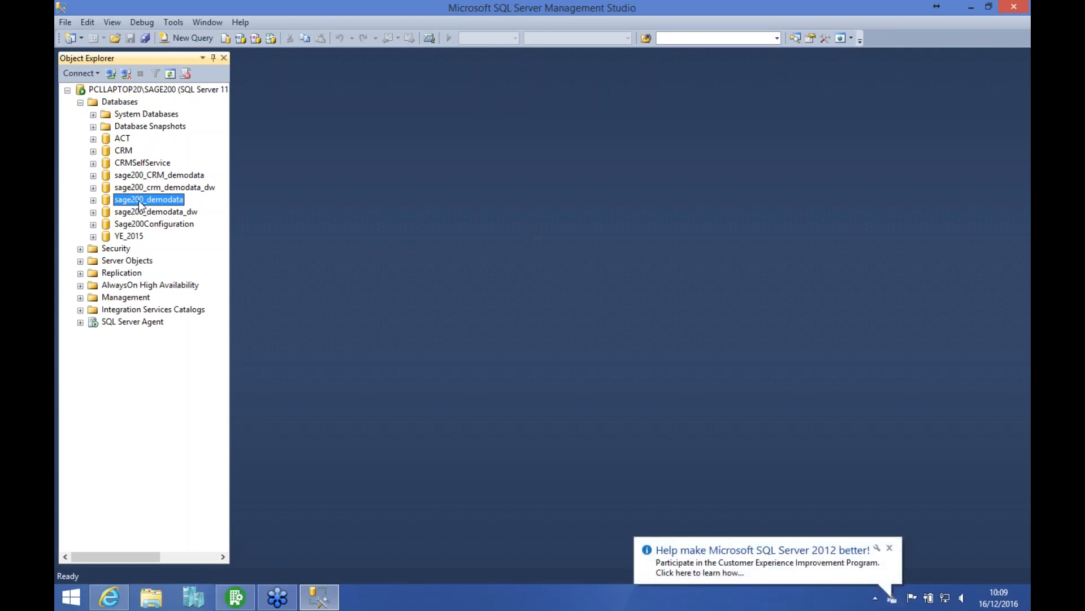
right_click(140, 206)
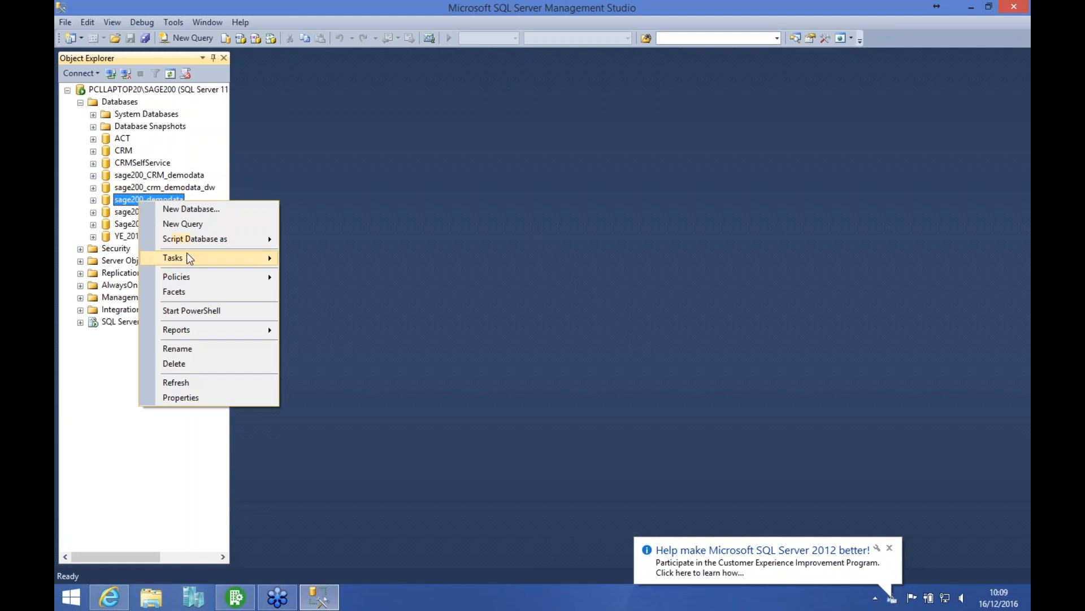
mouse_move(197, 255)
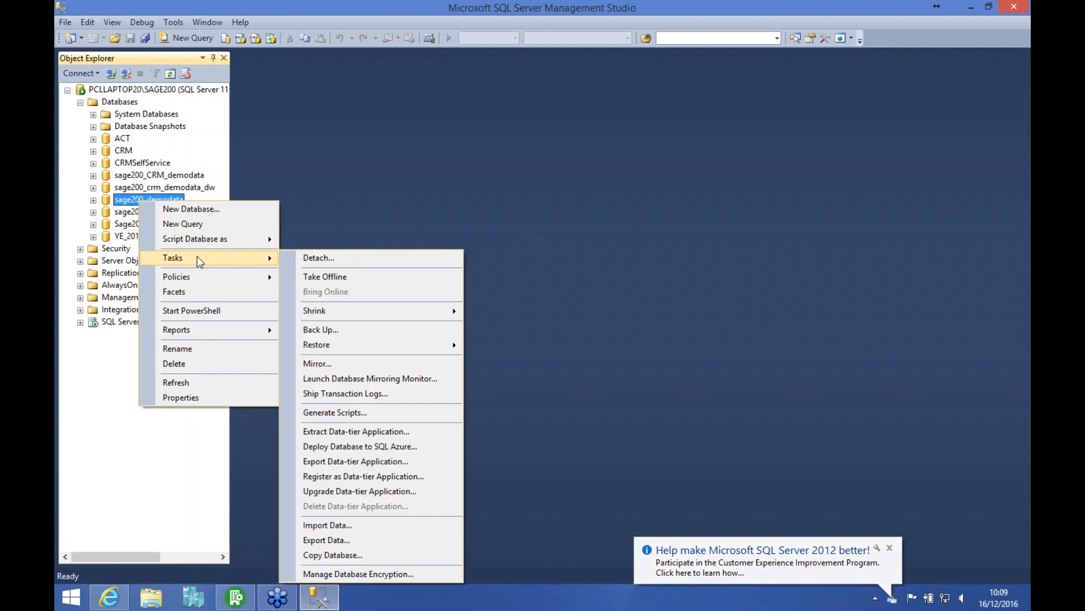
click(355, 329)
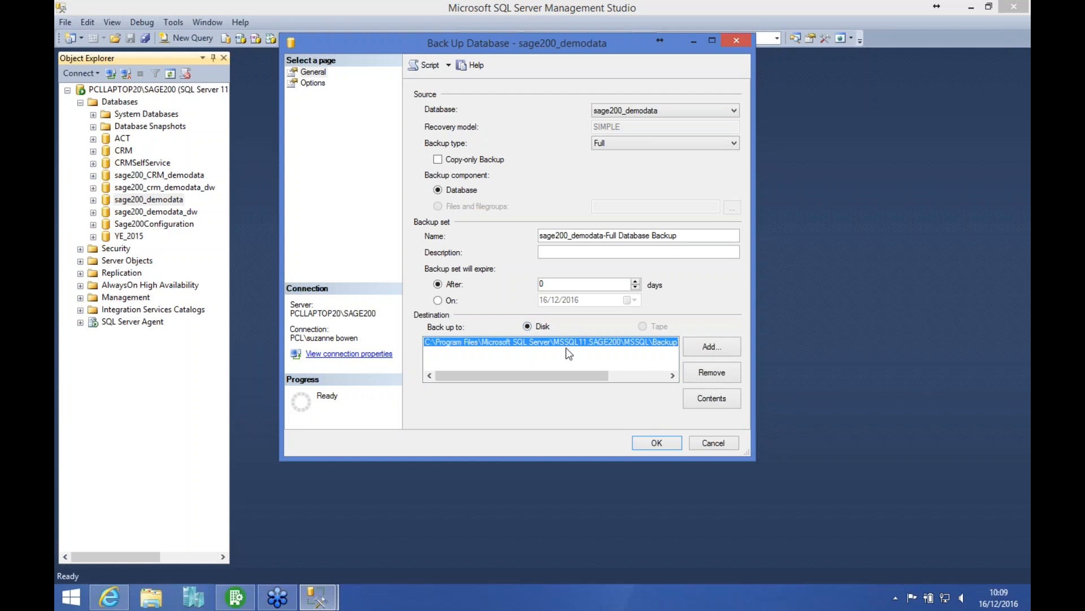
click(705, 375)
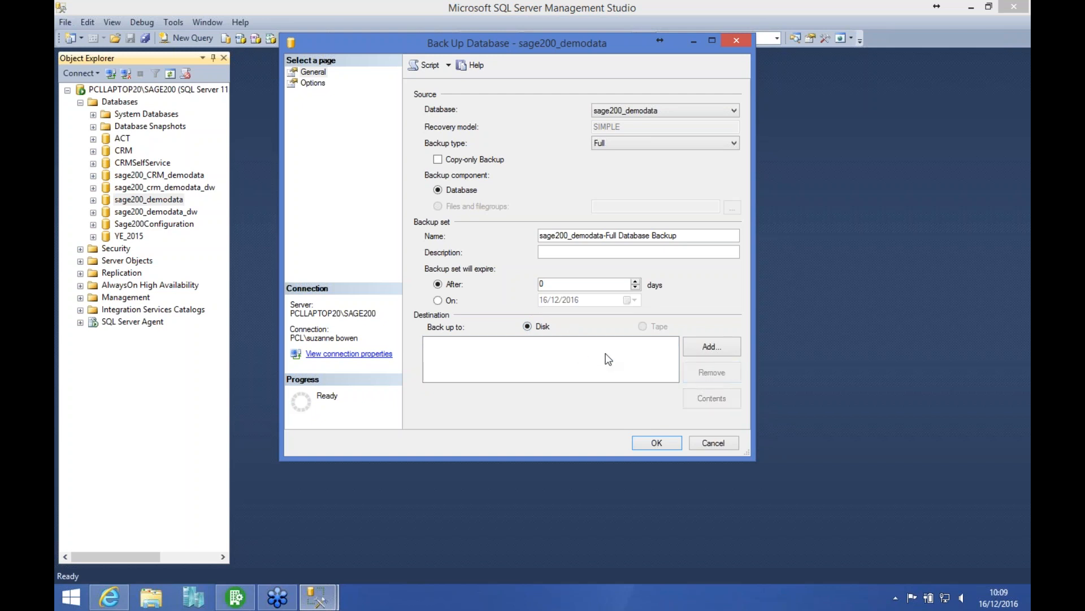
Step: Add the disk file Live_Co_Backup.bak in the MSSQL11.SAGE200 Backup folder as the backup destination
click(721, 348)
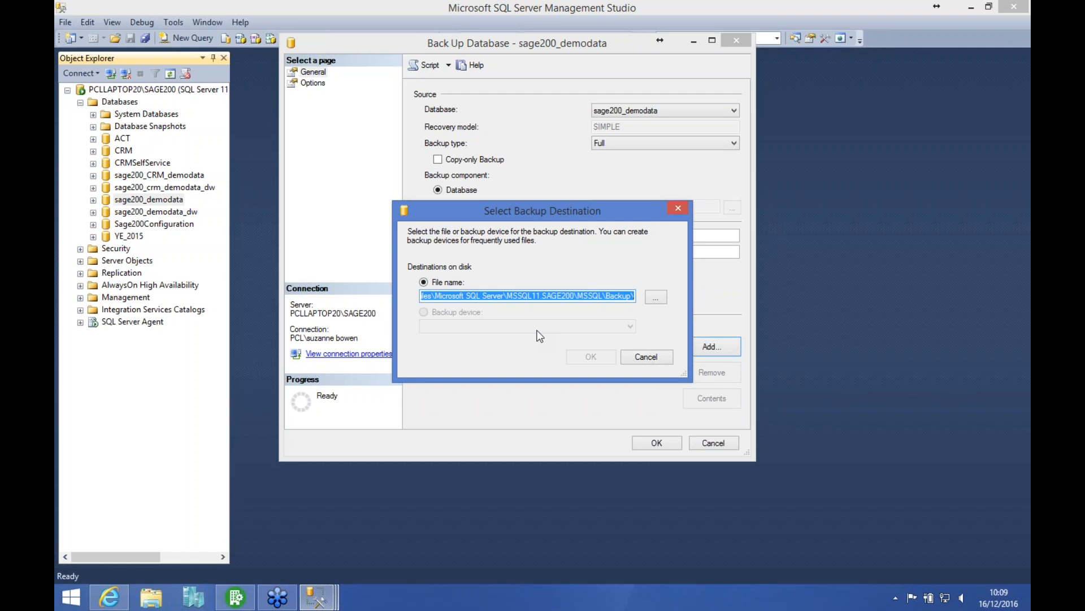
click(656, 298)
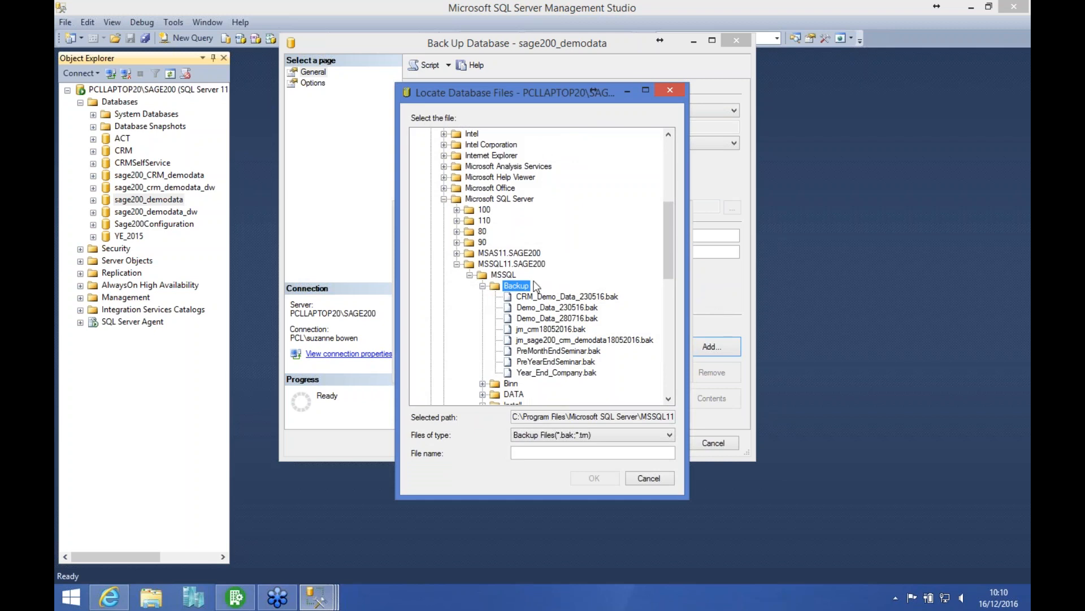
click(549, 454)
text(IIVE)
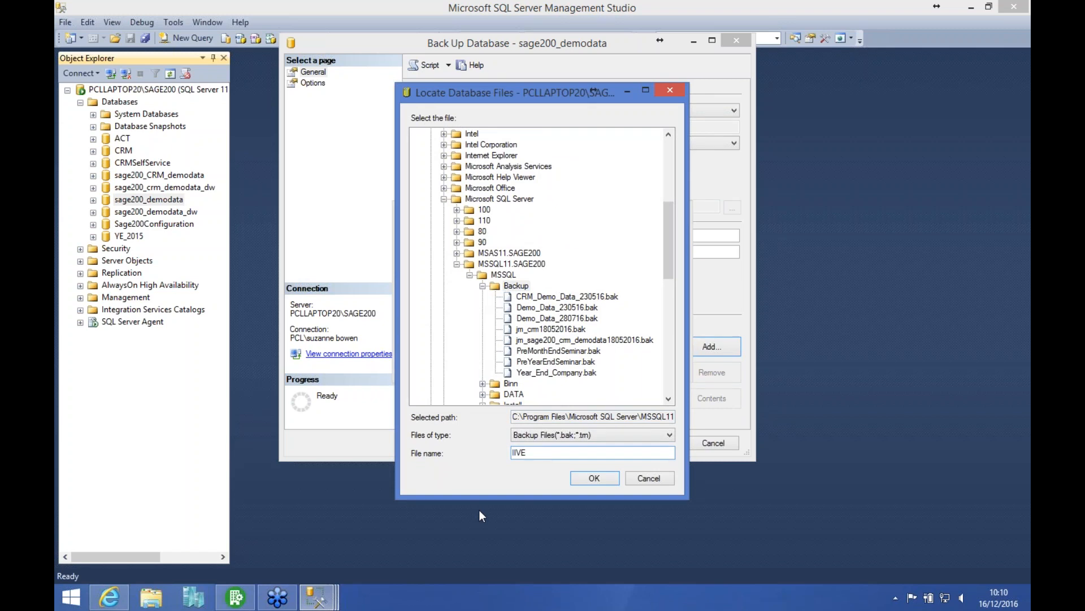
key(BackSpace)
key(BackSpace)
key(BackSpace)
key(BackSpace)
text(Live_Co_Backup.bak)
click(594, 478)
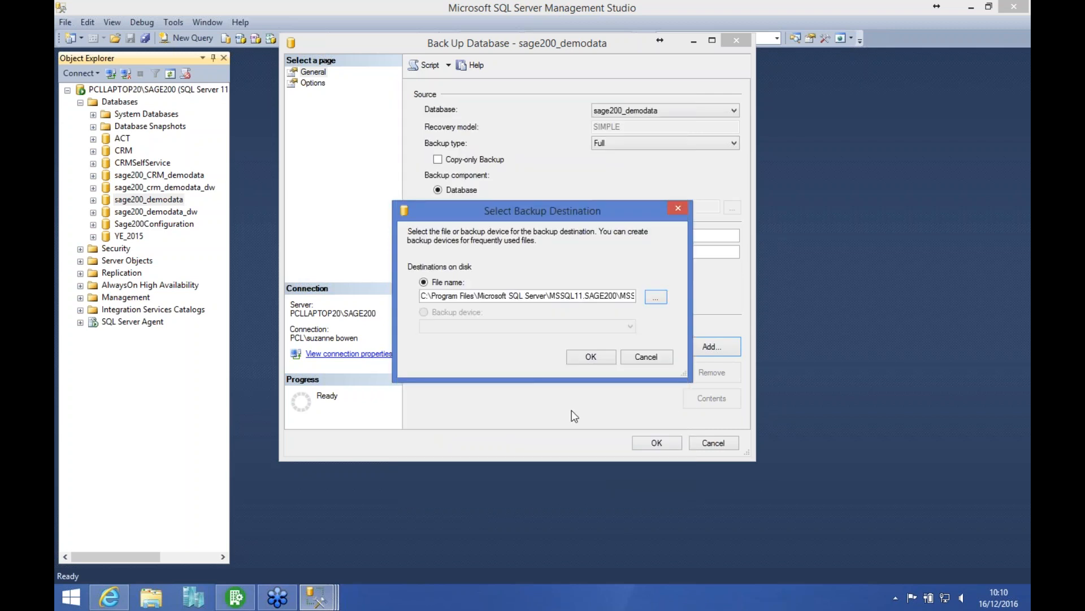
click(590, 360)
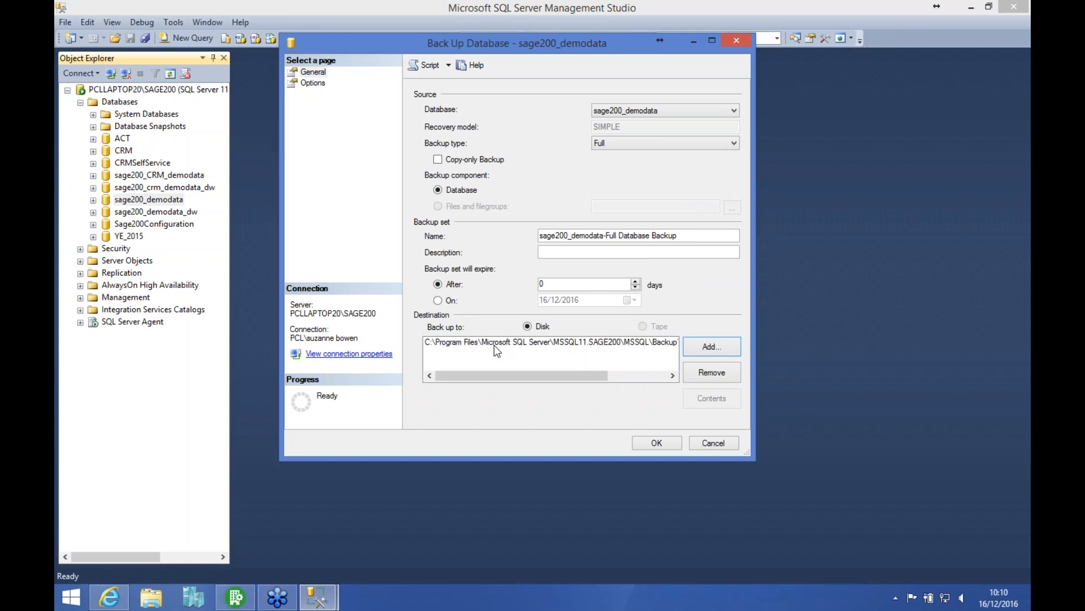
Step: Set the backup to overwrite all existing backup sets and verify when finished, and run the sage200_demodata backup
click(314, 84)
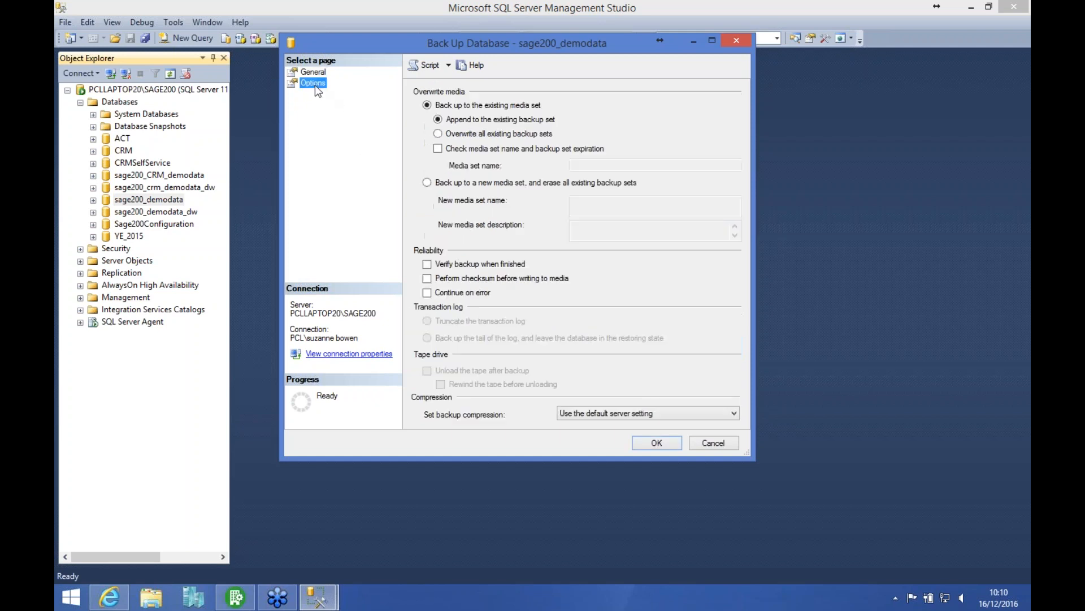
click(439, 135)
click(427, 264)
click(656, 444)
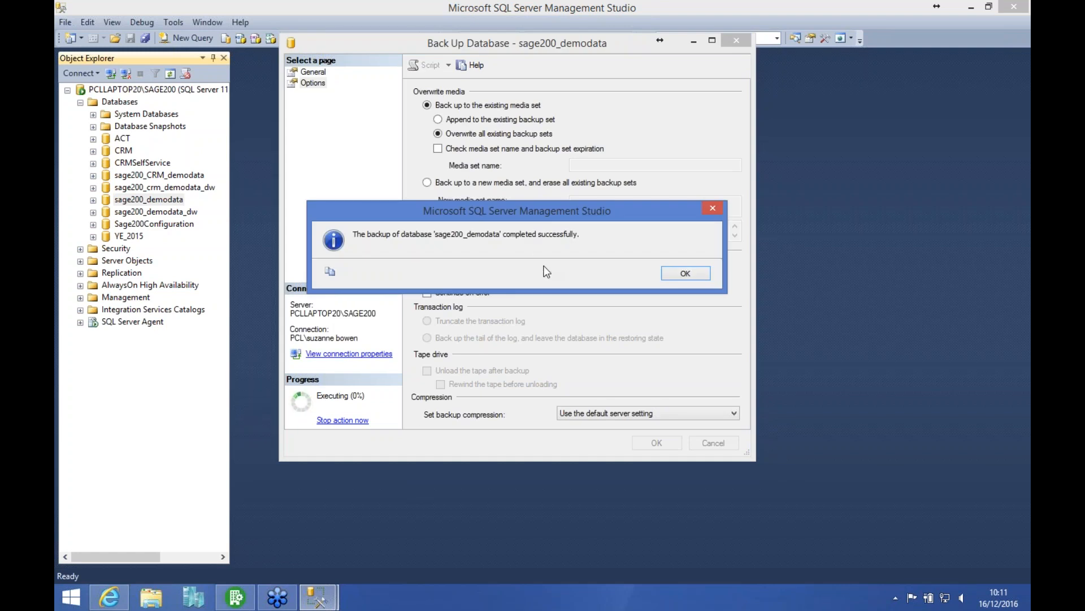
click(680, 273)
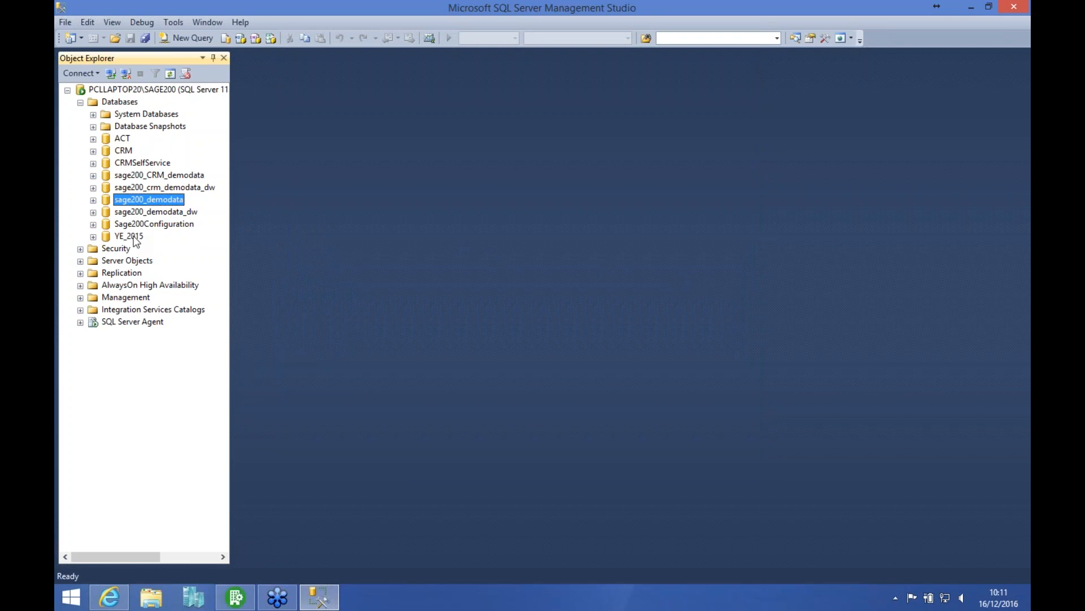
Step: Start a Files and Filegroups restore into the YE_2015 database with a device as the source
click(134, 237)
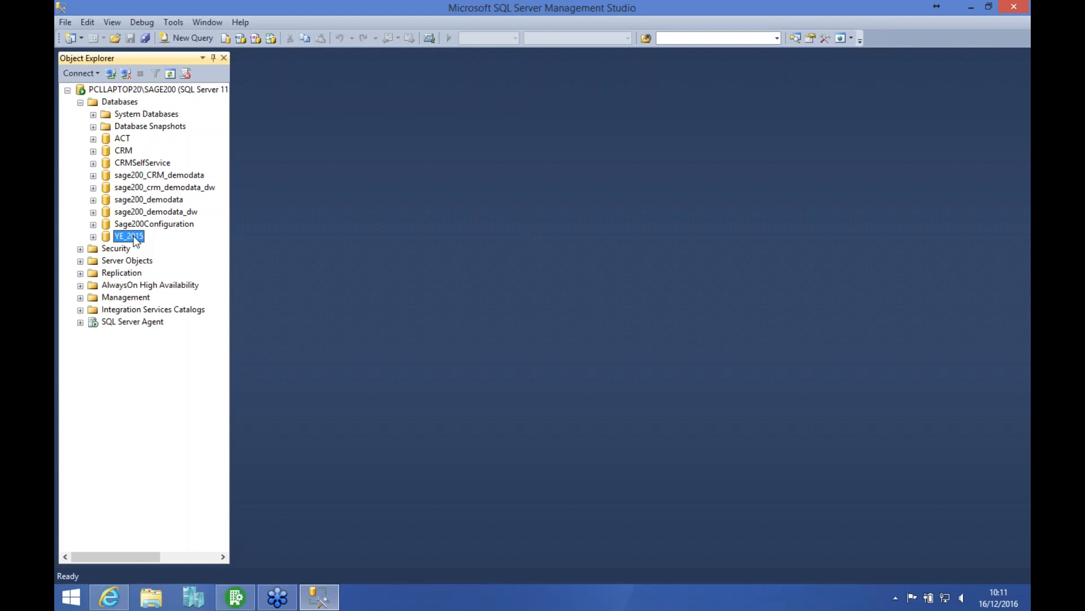
right_click(135, 241)
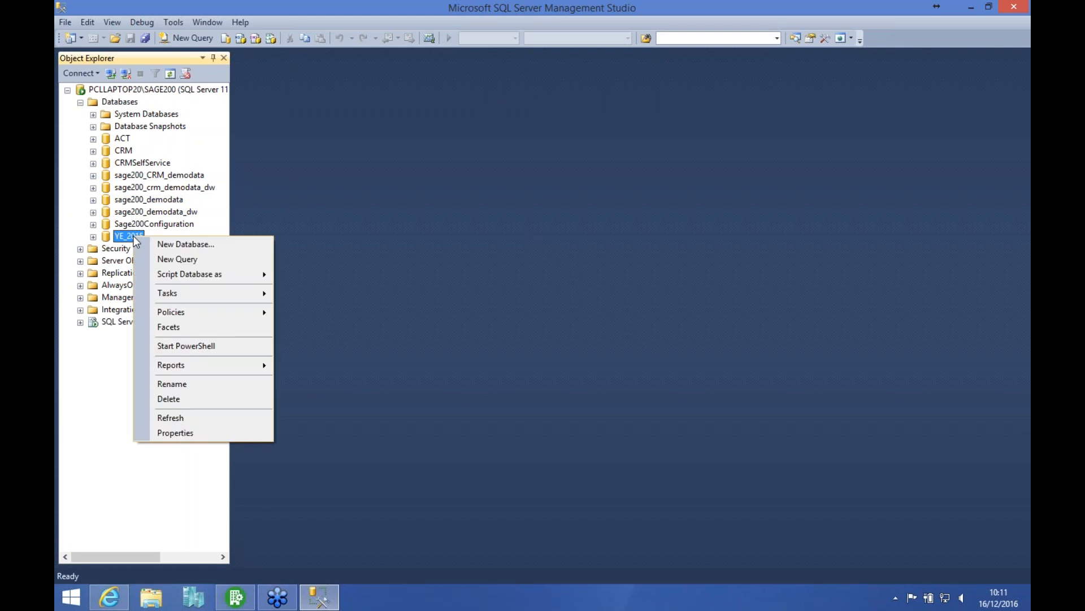
mouse_move(195, 294)
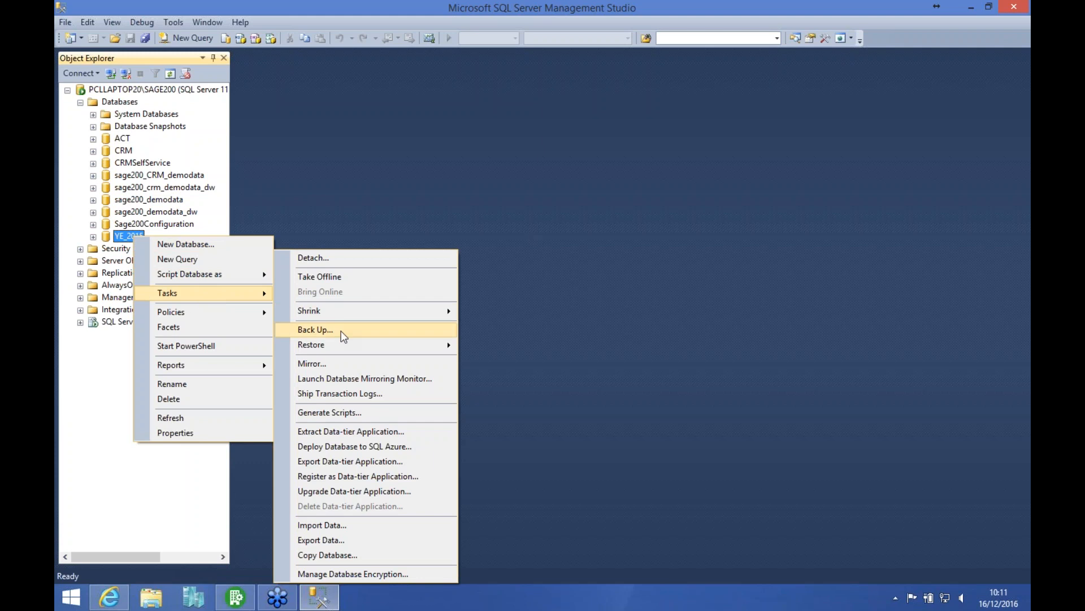
mouse_move(422, 348)
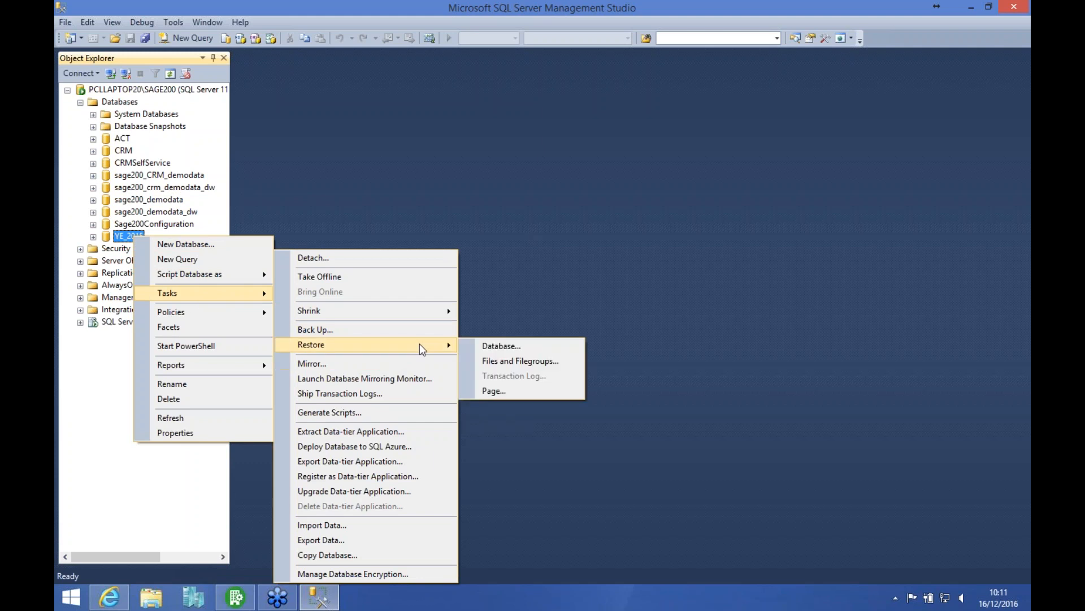
click(523, 361)
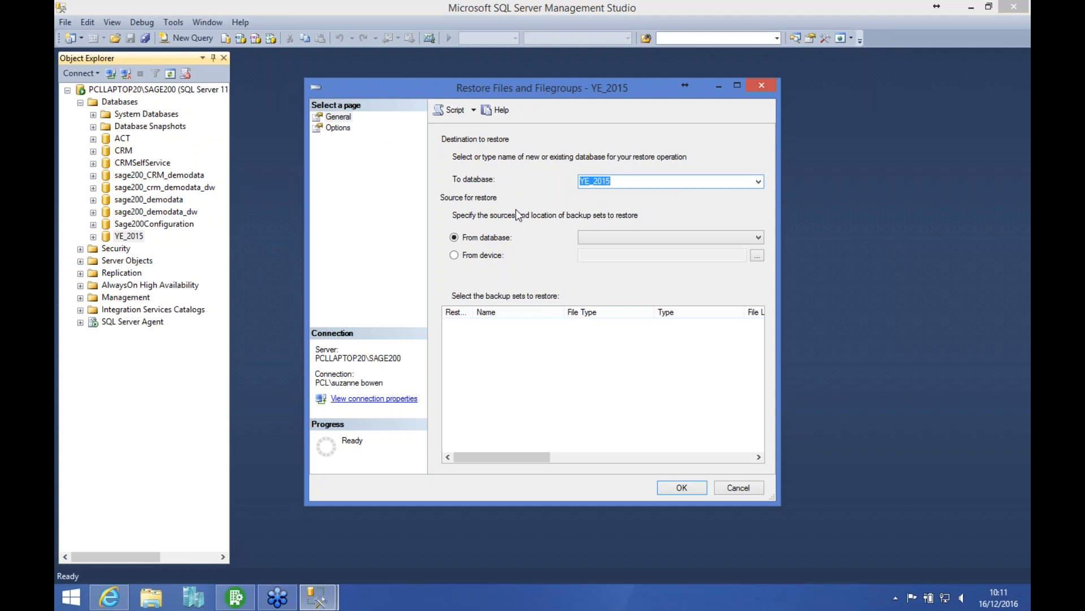
click(472, 256)
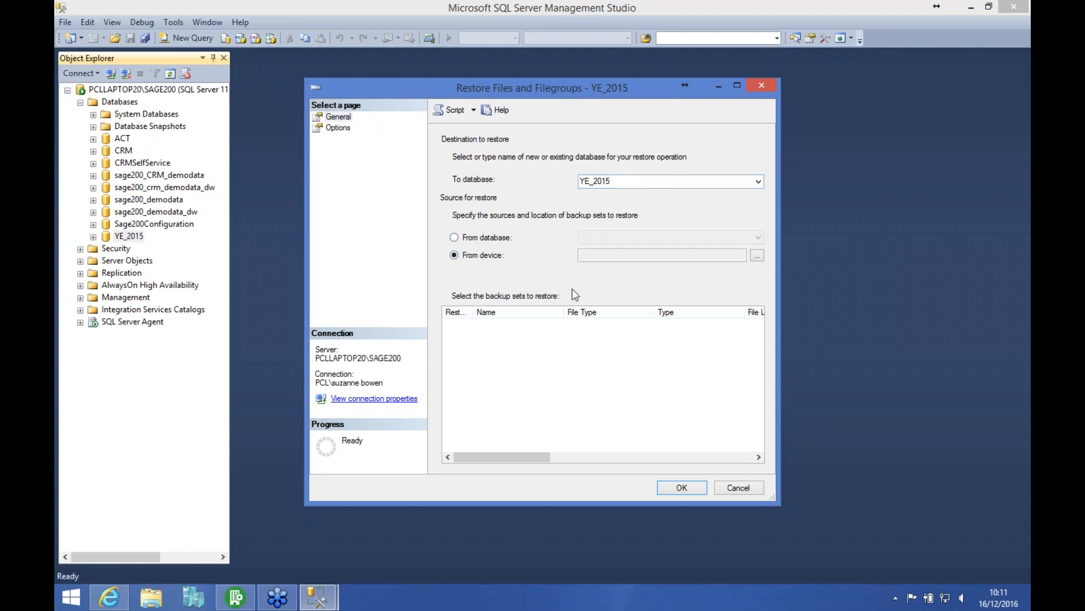
Step: Add Live_Co_Backup.bak as the restore's backup media and select its full sage200_demodata backup set
click(757, 255)
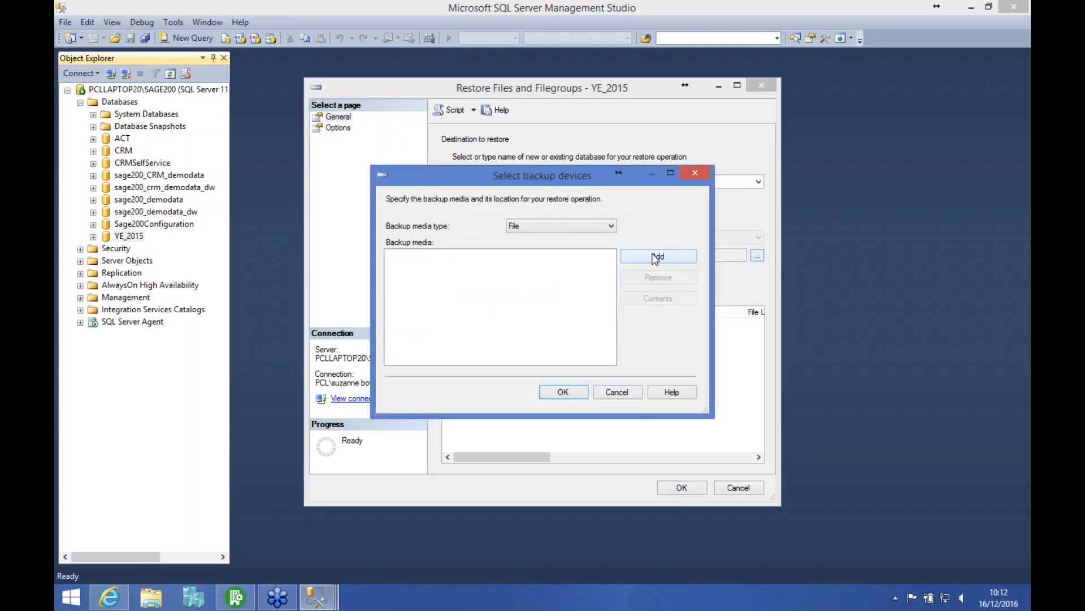
click(654, 255)
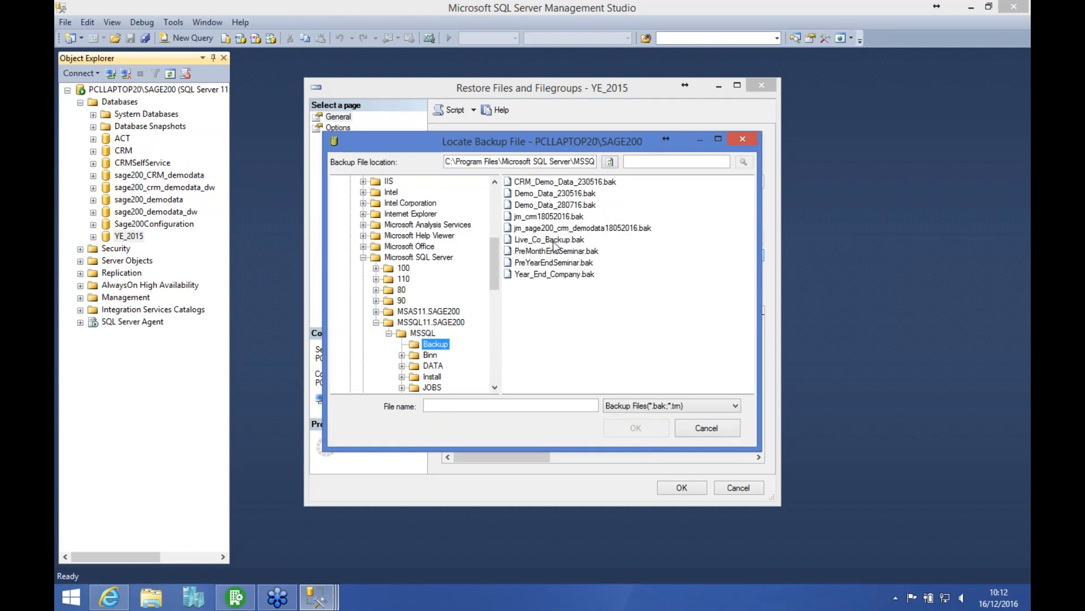
click(575, 243)
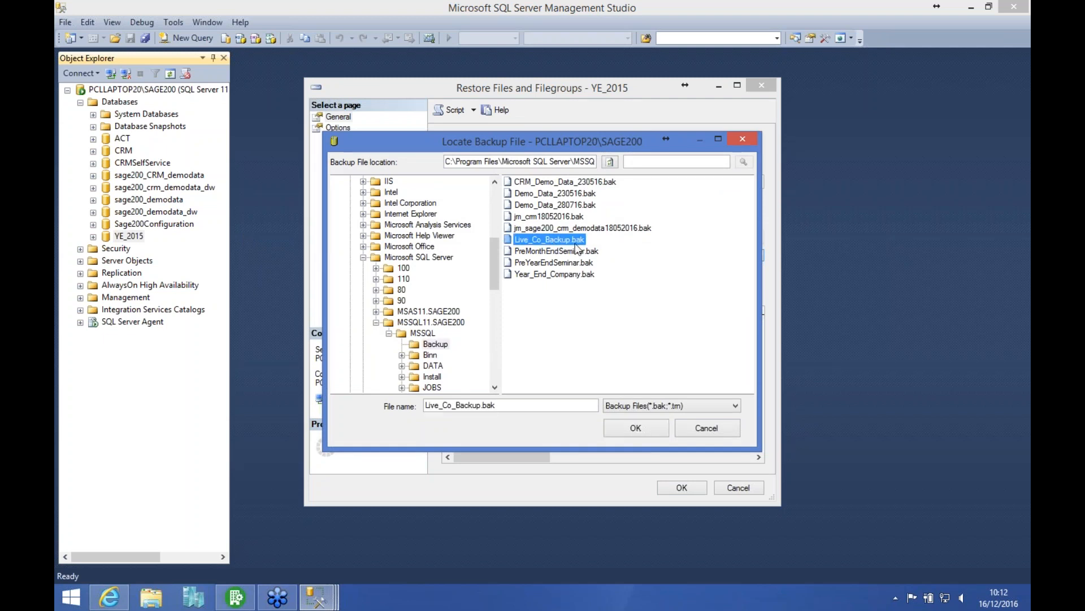
click(626, 430)
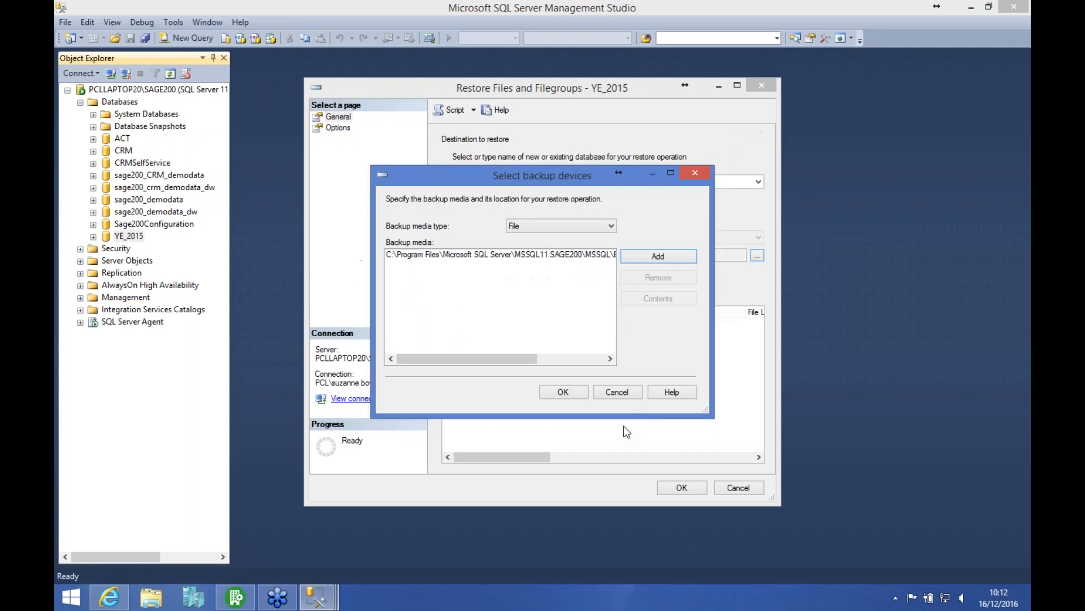
click(563, 392)
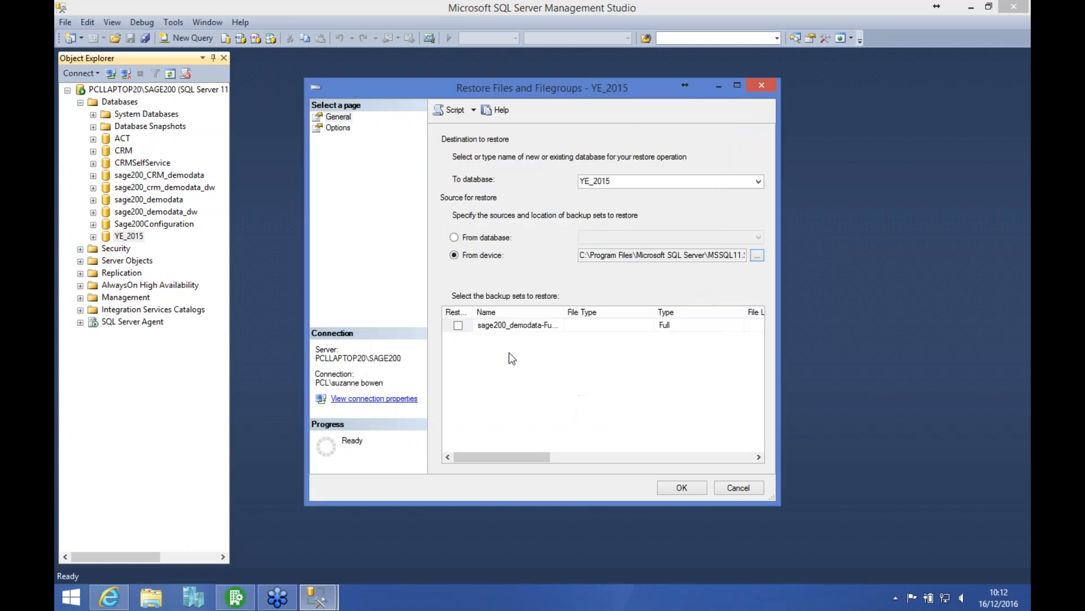
click(458, 325)
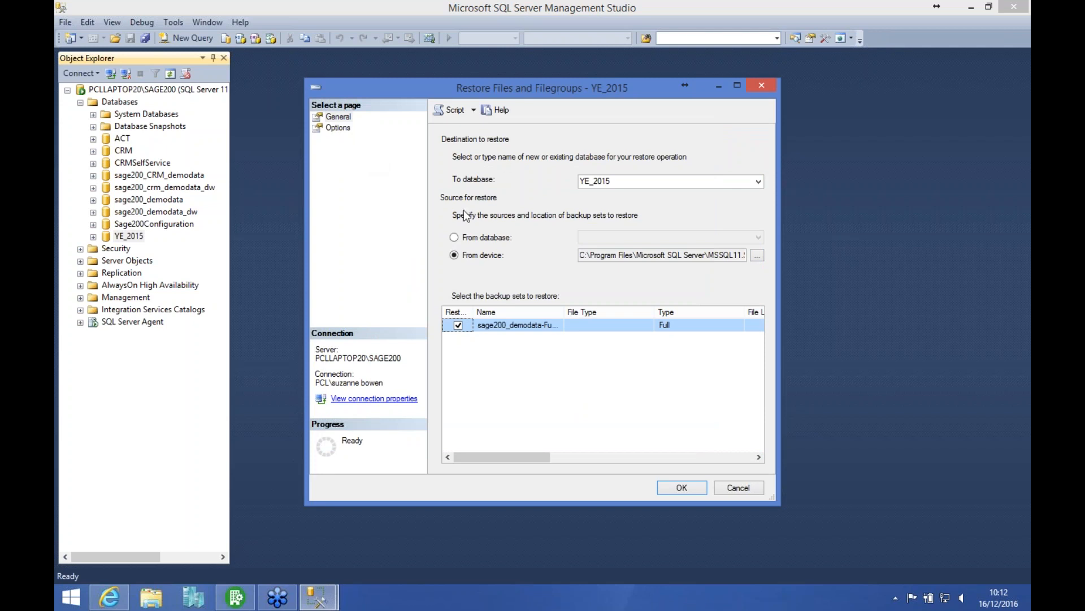
Step: Enable overwriting the existing database (WITH REPLACE) and set the rows data file to restore as YE_2015.mdf
click(341, 129)
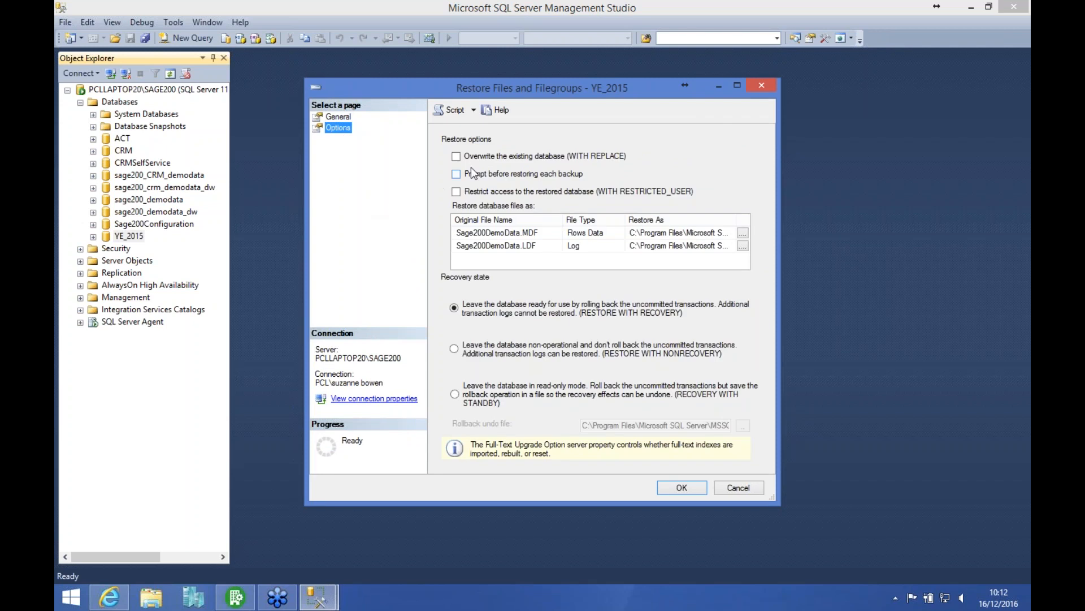
click(456, 157)
click(645, 232)
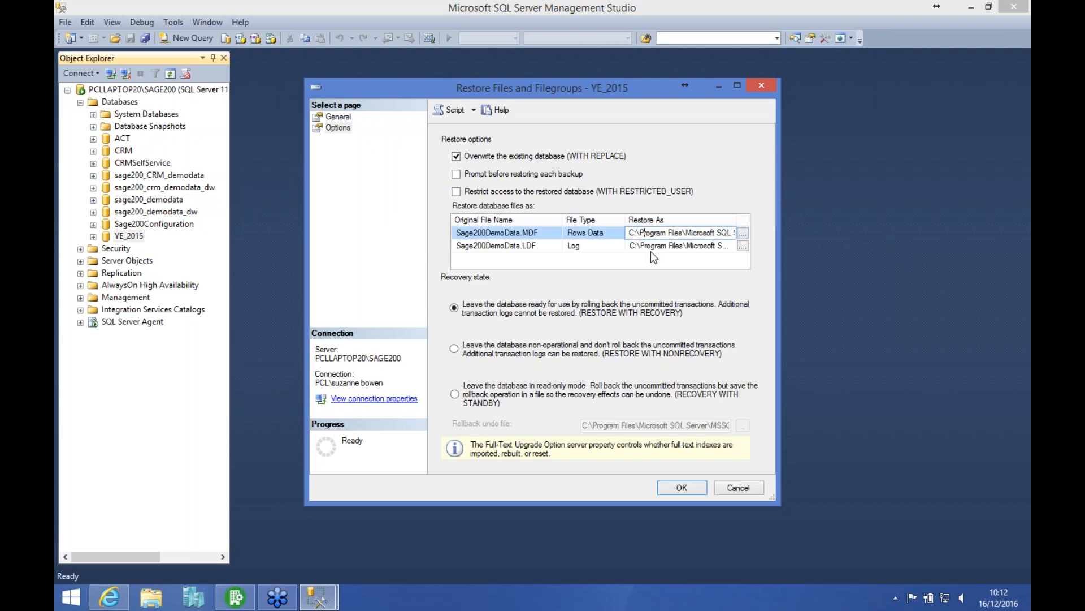
key(End)
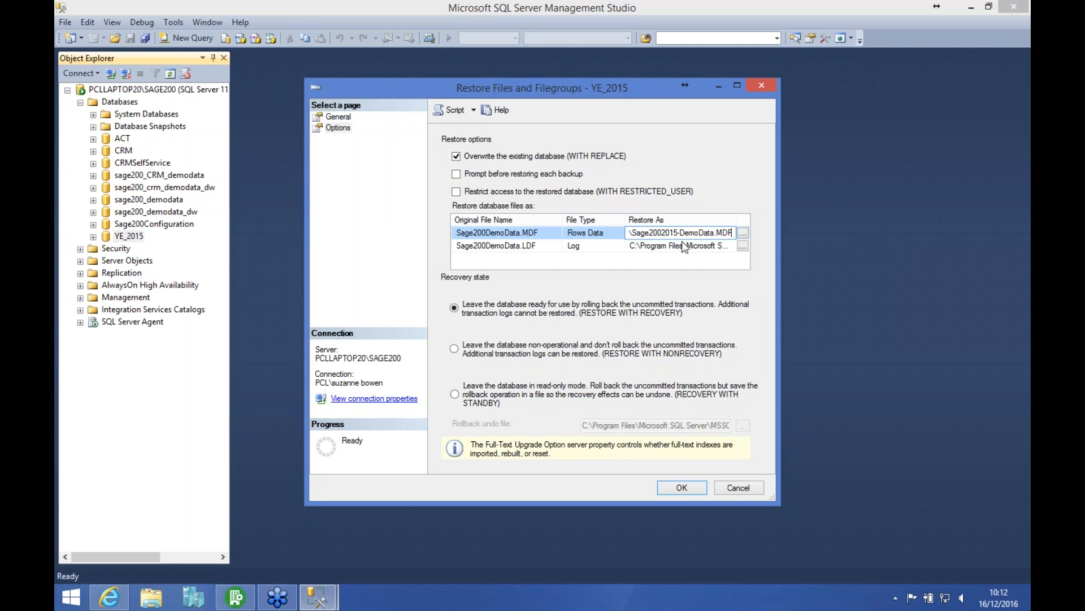
click(743, 232)
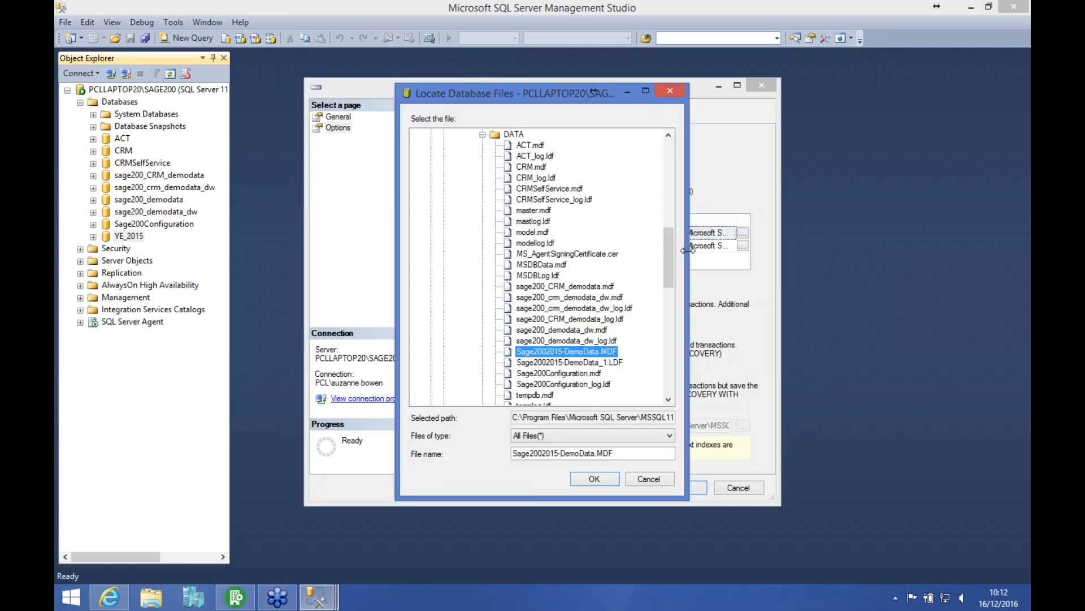
click(672, 378)
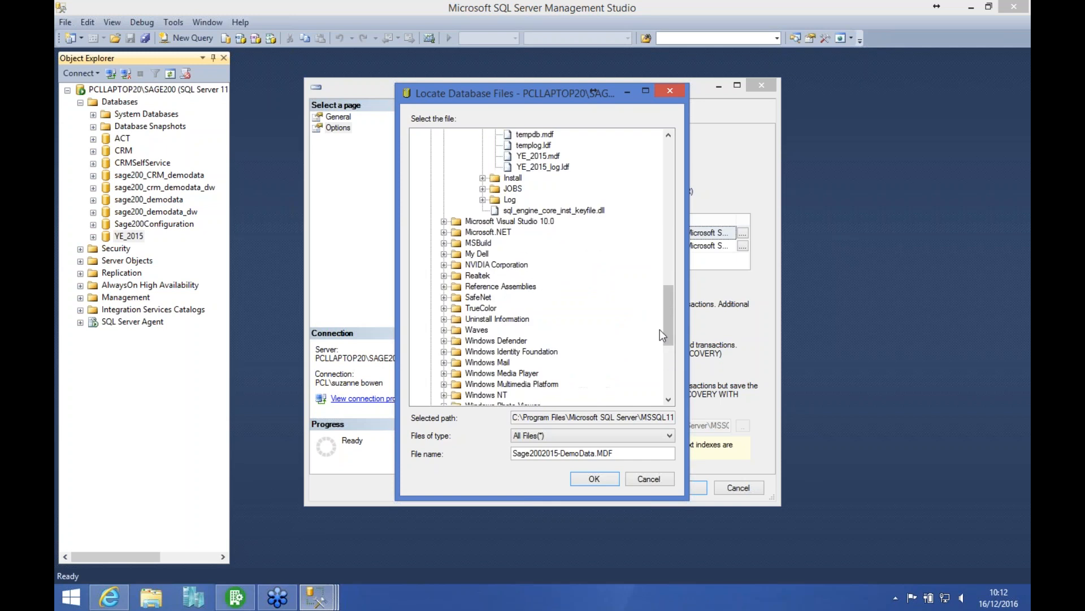
click(552, 158)
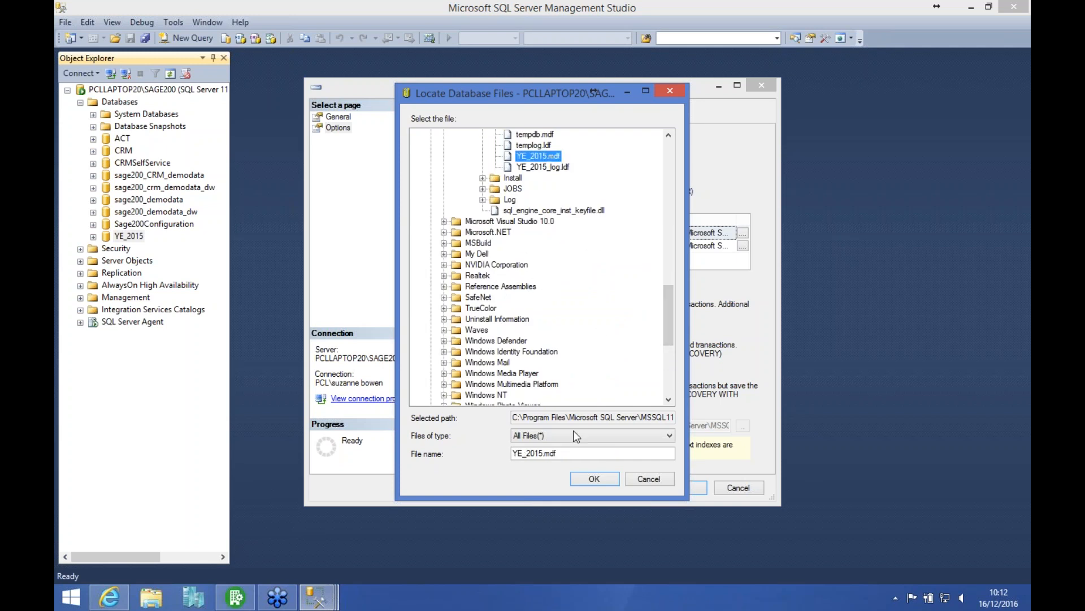
click(595, 479)
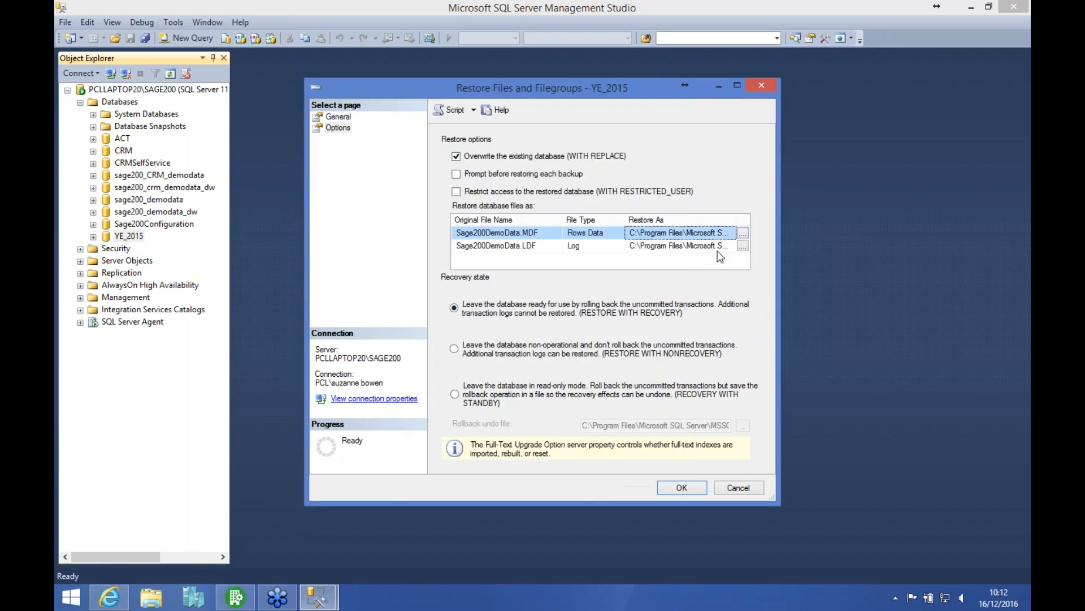
Step: Set the log file to restore as YE_2015_log.ldf
click(743, 246)
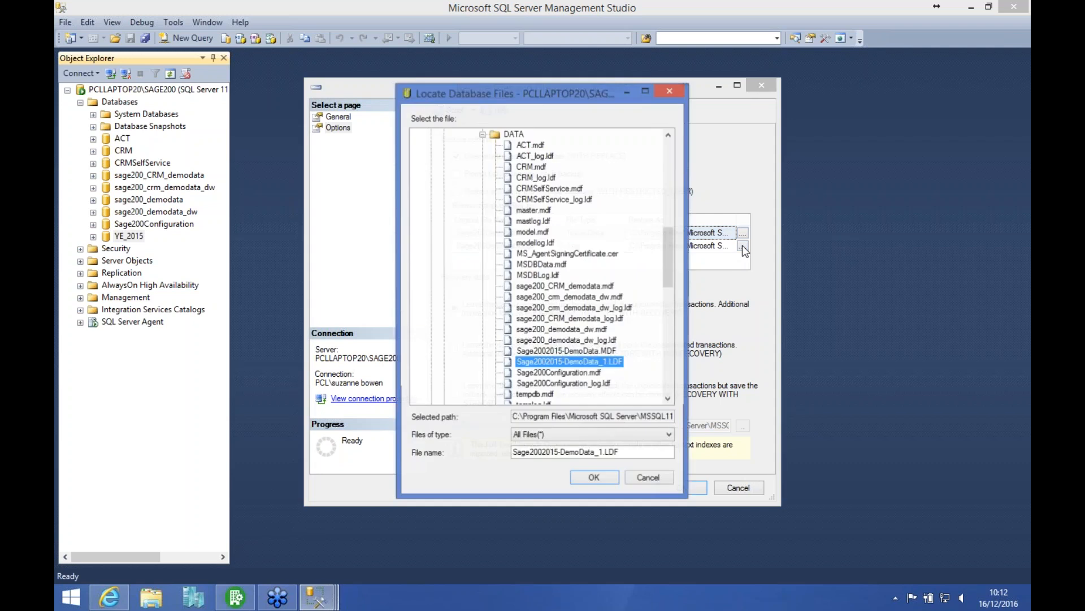
click(672, 382)
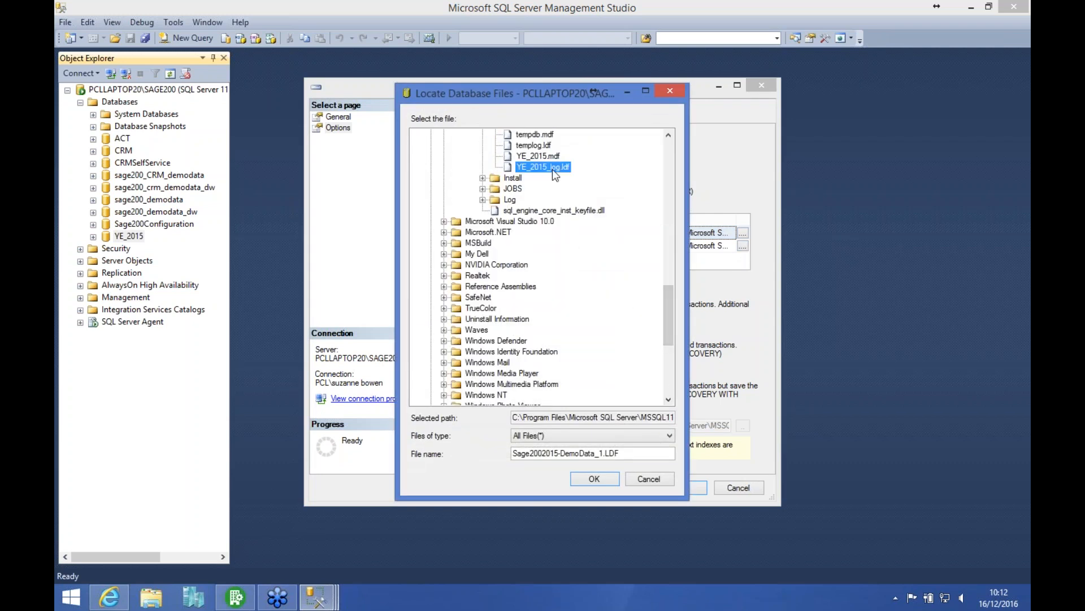
click(591, 479)
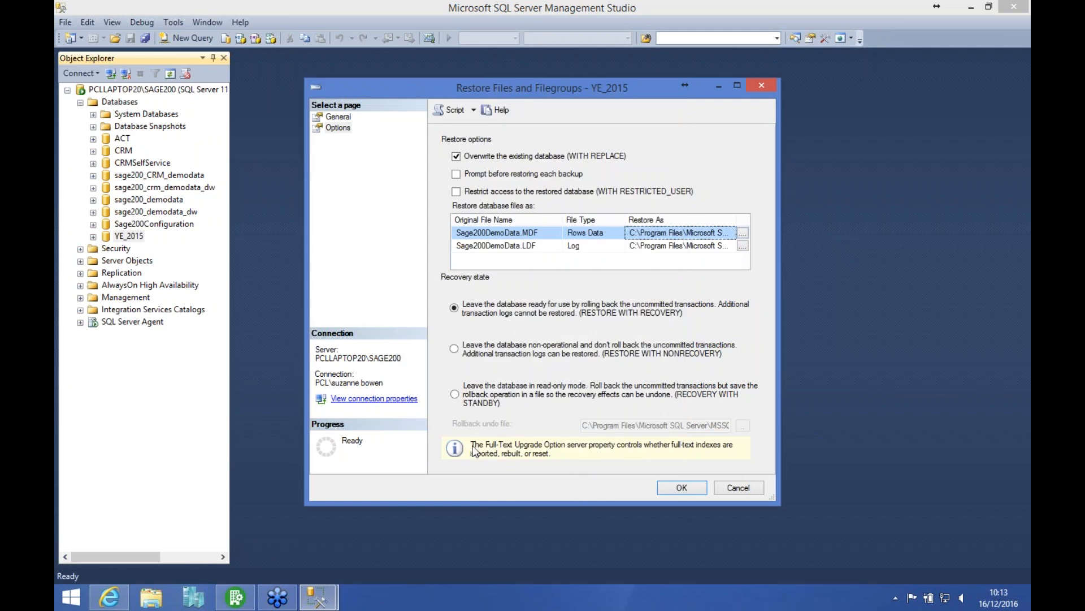
Step: Try to run the Files and Filegroups restore, switch the recovery state to read-only standby, and cancel the restore
click(681, 489)
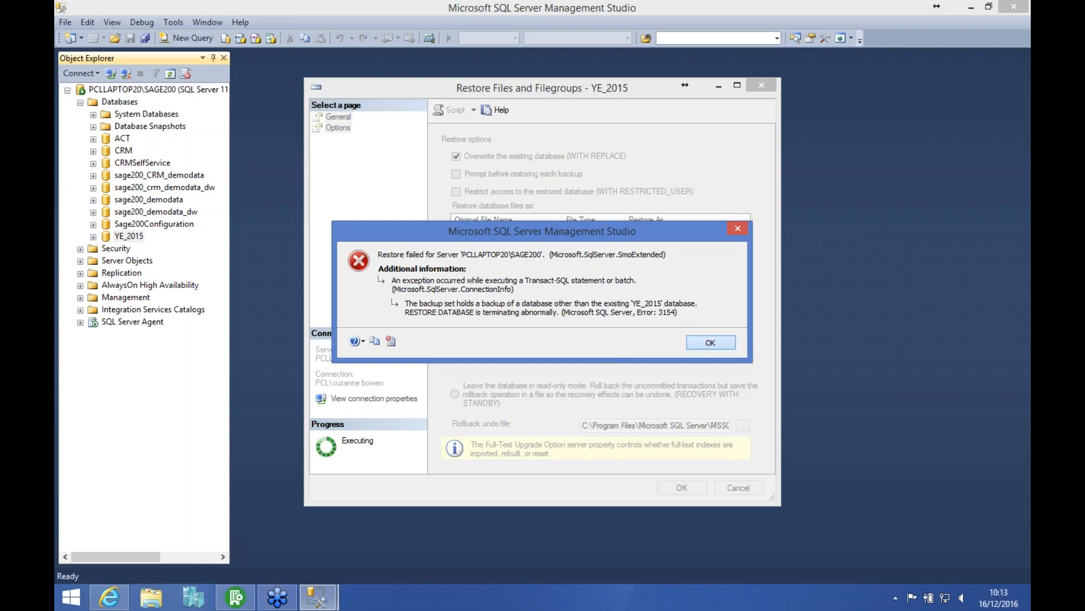
click(708, 342)
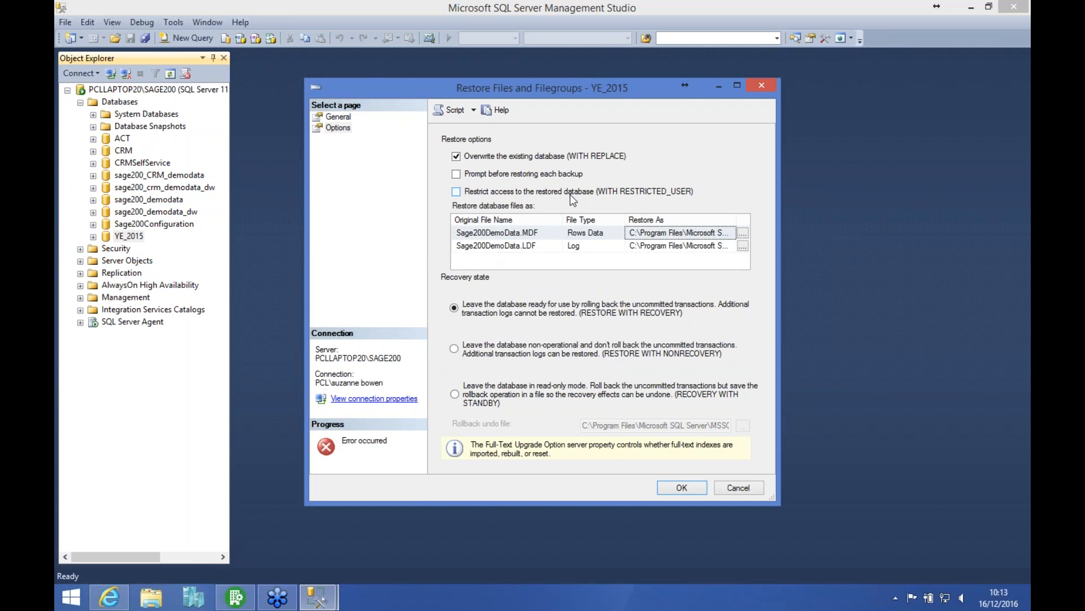
click(455, 394)
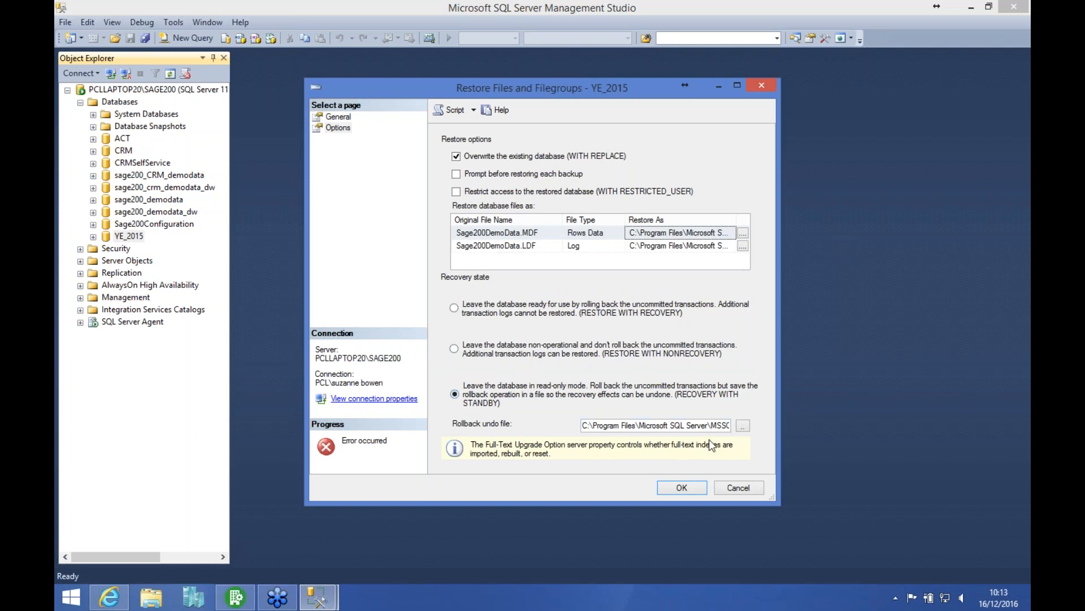
click(738, 487)
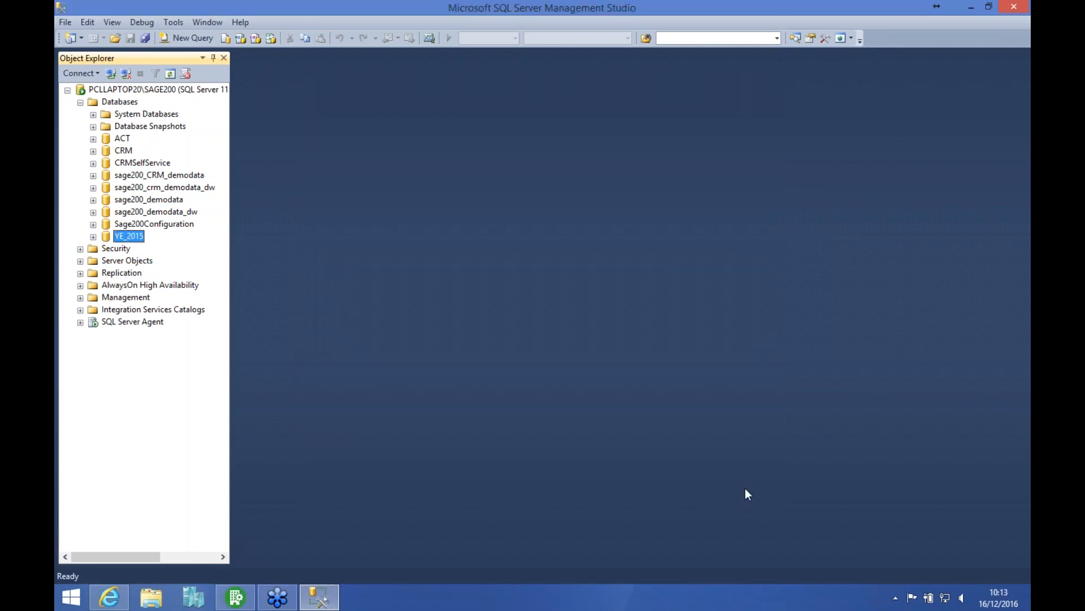
Step: Start a database restore for YE_2015 with Live_Co_Backup.bak as the source device, and set YE_2015 as the destination database
right_click(131, 240)
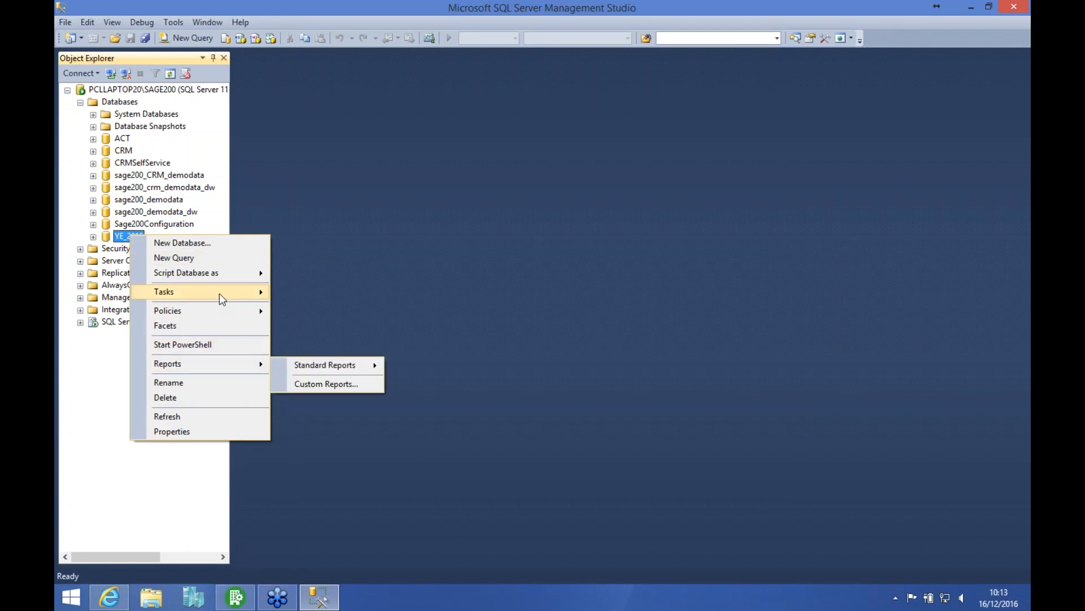
mouse_move(219, 293)
mouse_move(461, 343)
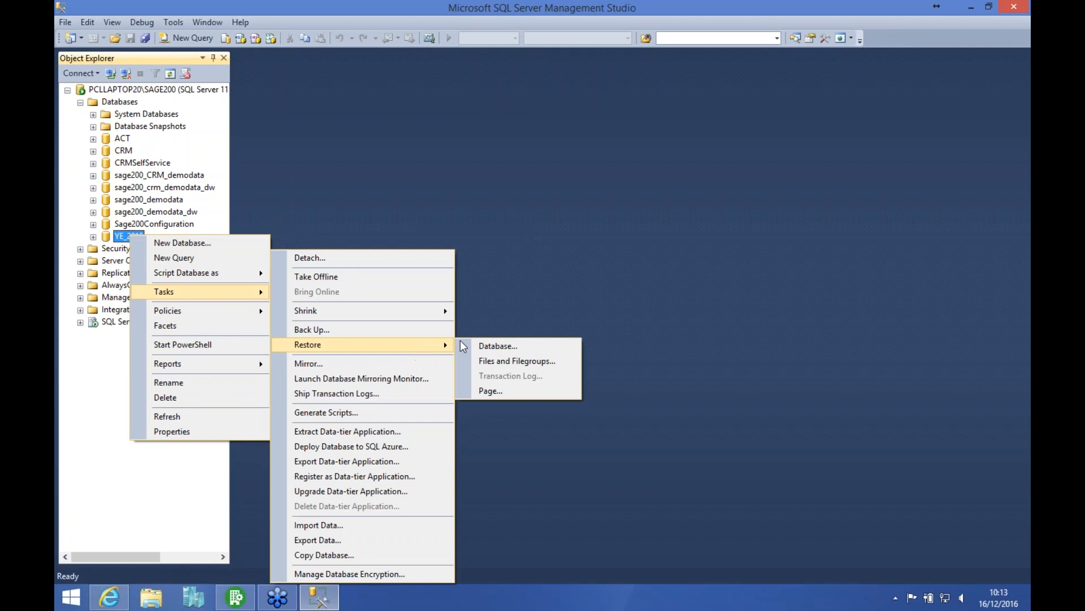
click(498, 346)
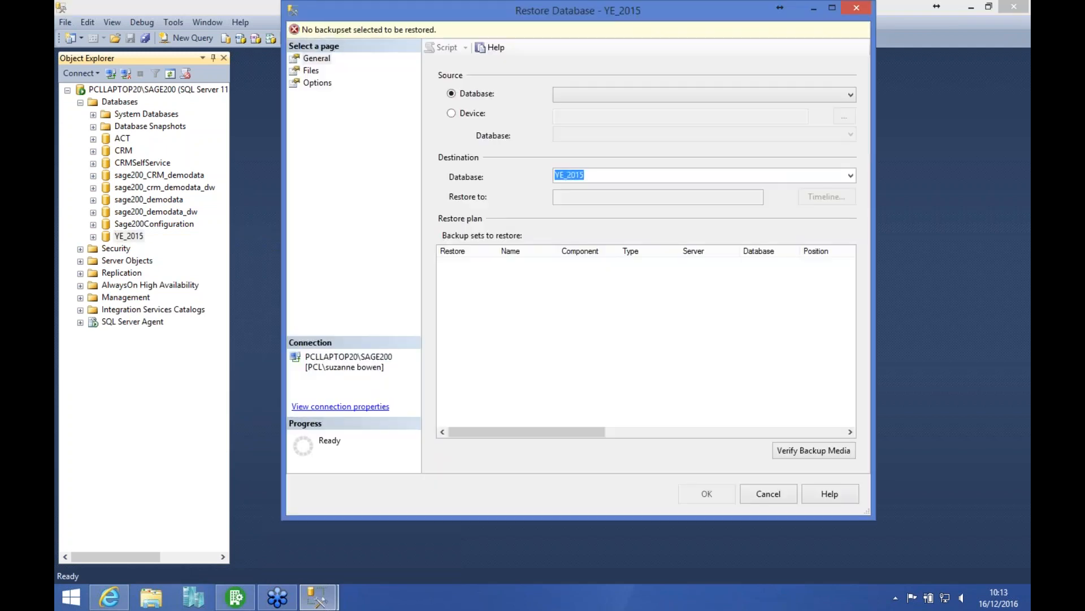
click(466, 113)
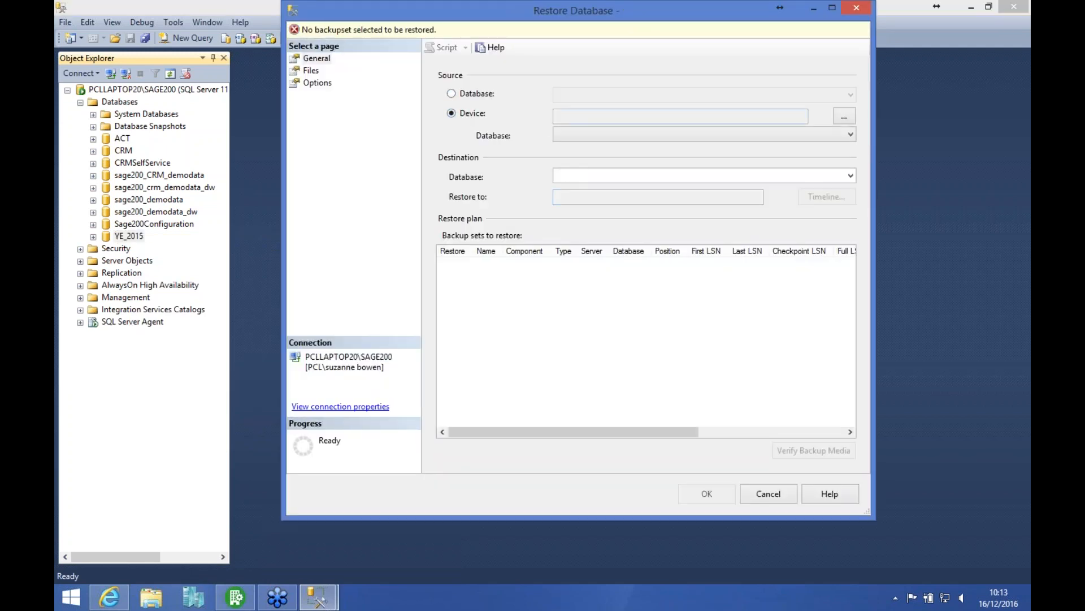
click(844, 116)
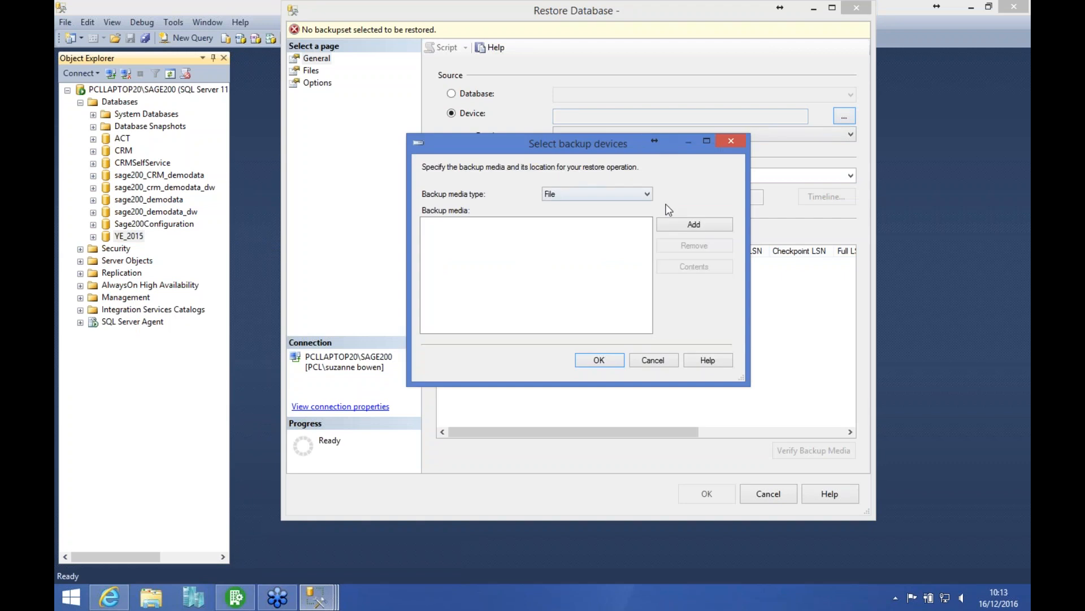
click(678, 225)
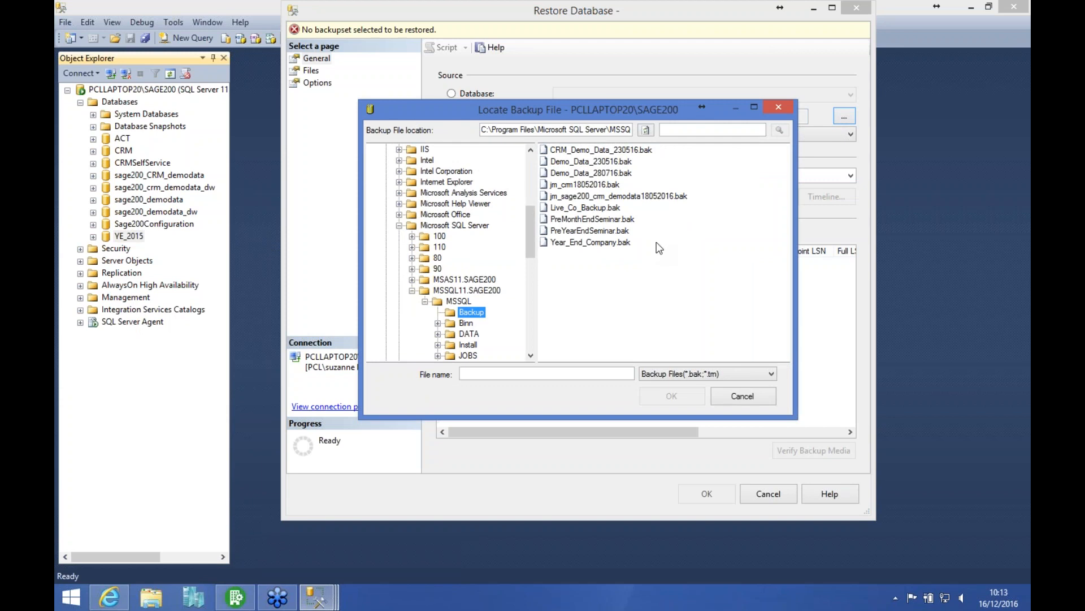
click(650, 208)
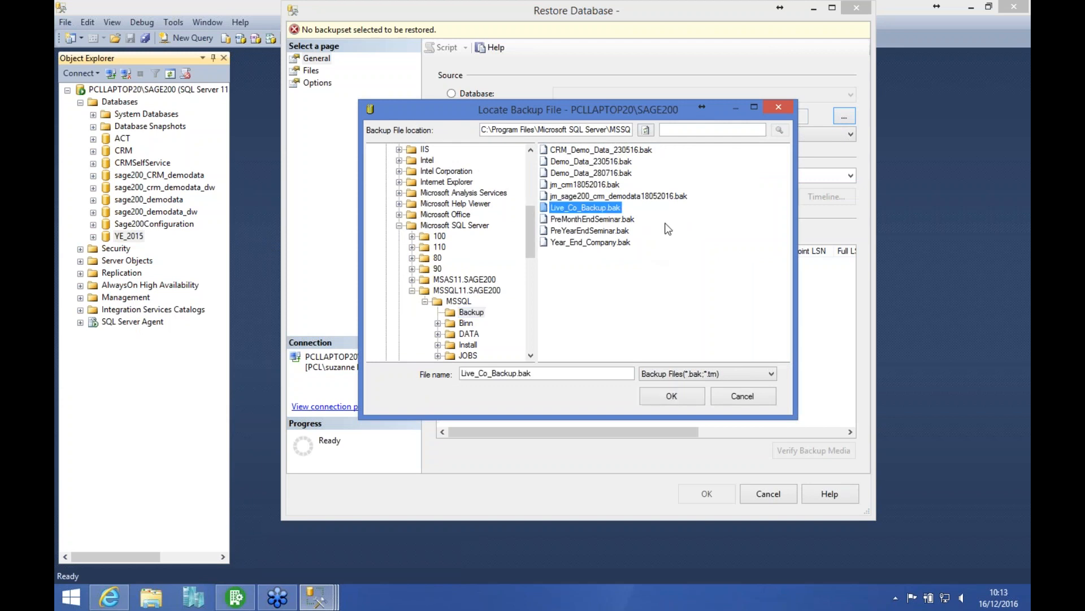
click(677, 396)
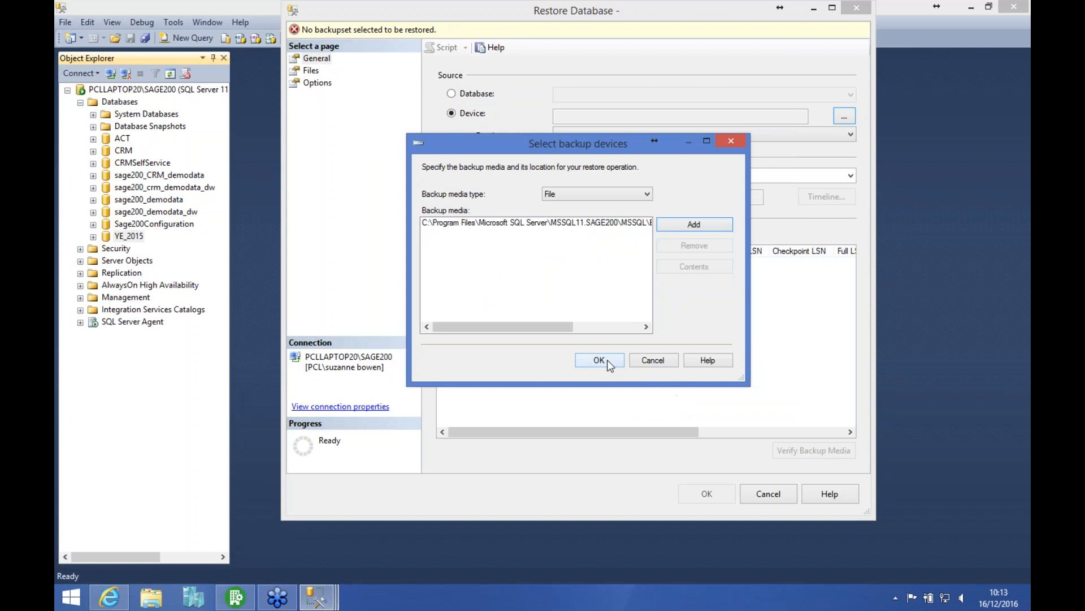
click(606, 361)
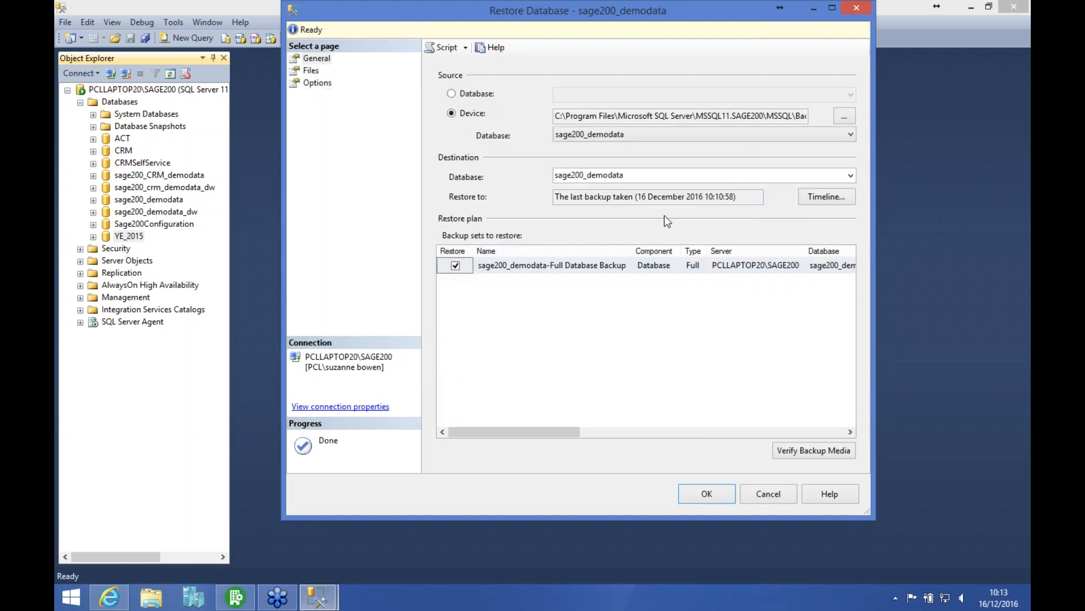
click(851, 176)
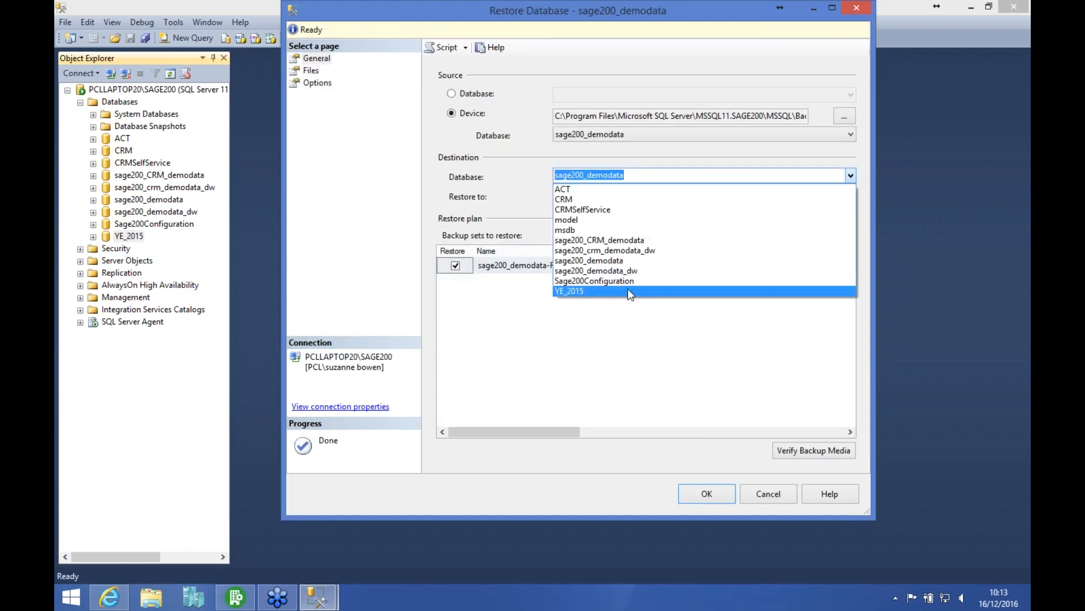
click(629, 290)
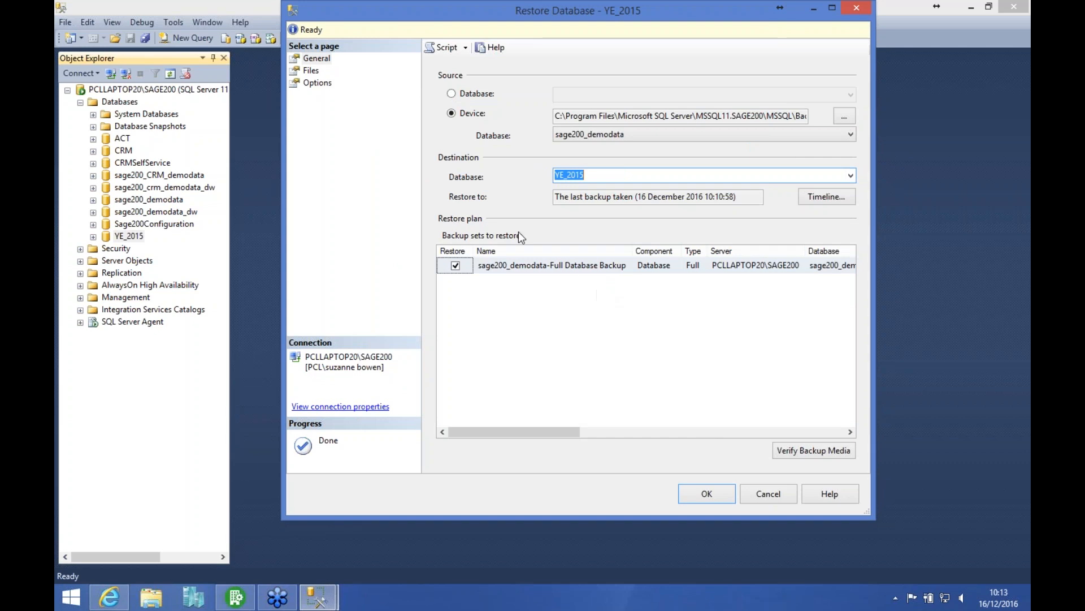
Step: Set the rows data file to restore as the existing YE_2015.mdf in the server's DATA folder
click(309, 71)
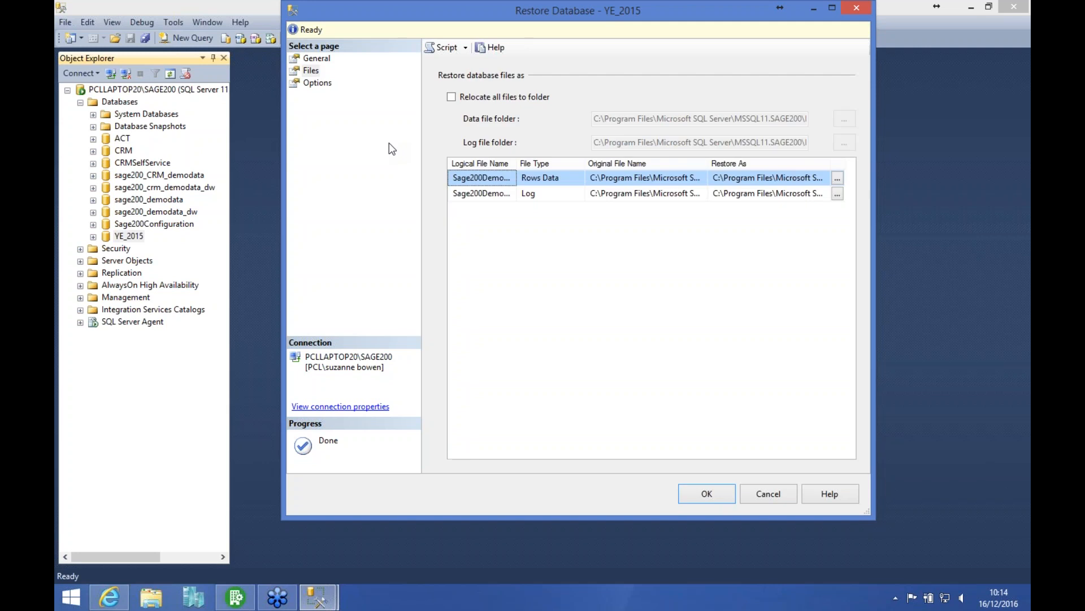
click(727, 178)
key(End)
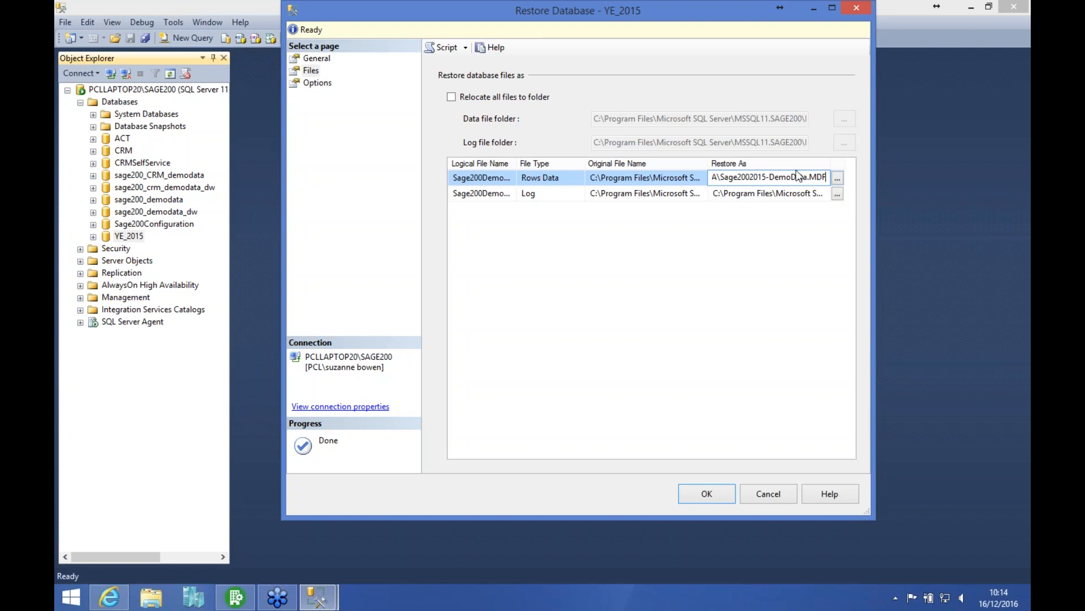
click(838, 178)
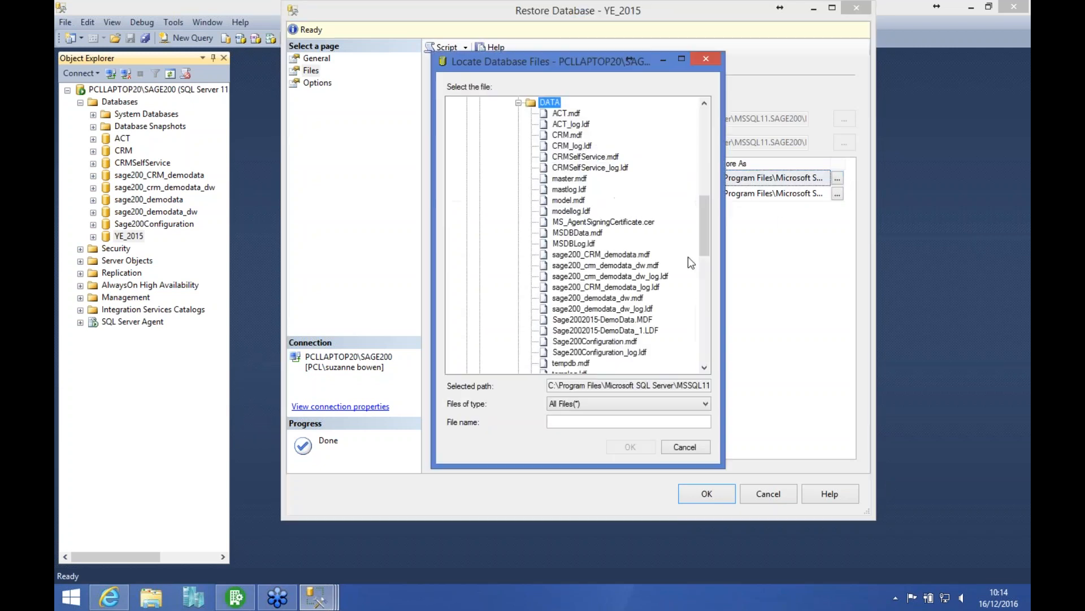
click(705, 345)
click(574, 124)
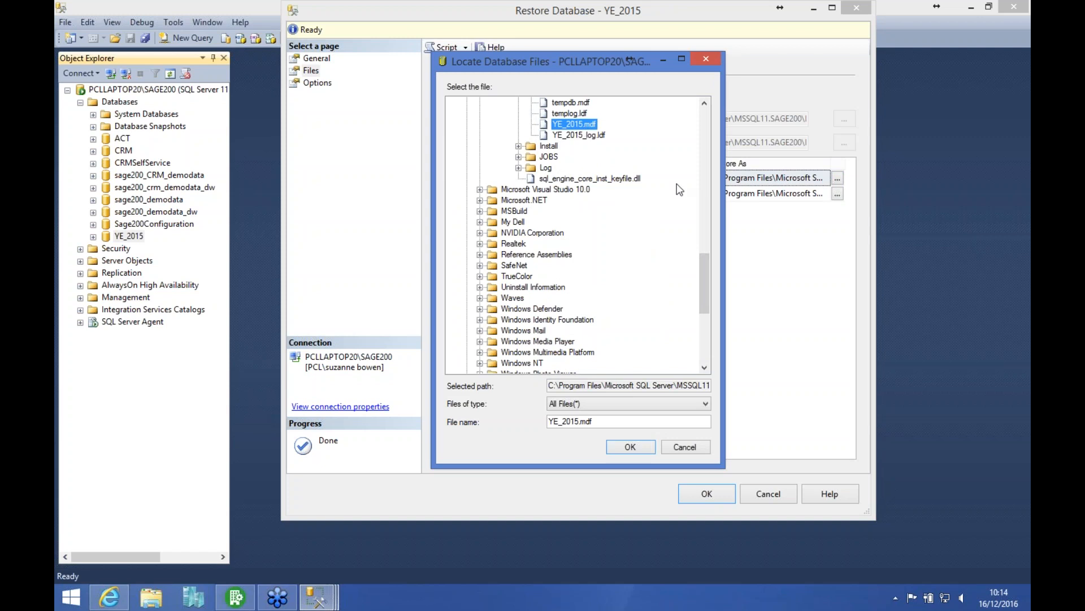
click(630, 446)
Step: Set the log file to restore as the existing YE_2015_log.ldf in the DATA folder
click(749, 197)
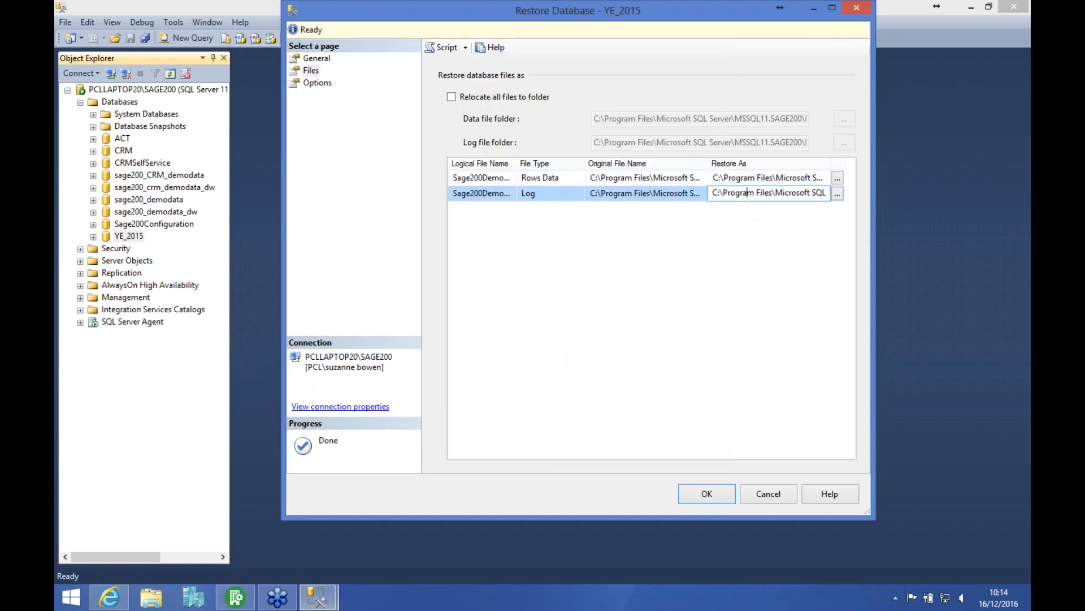
click(838, 194)
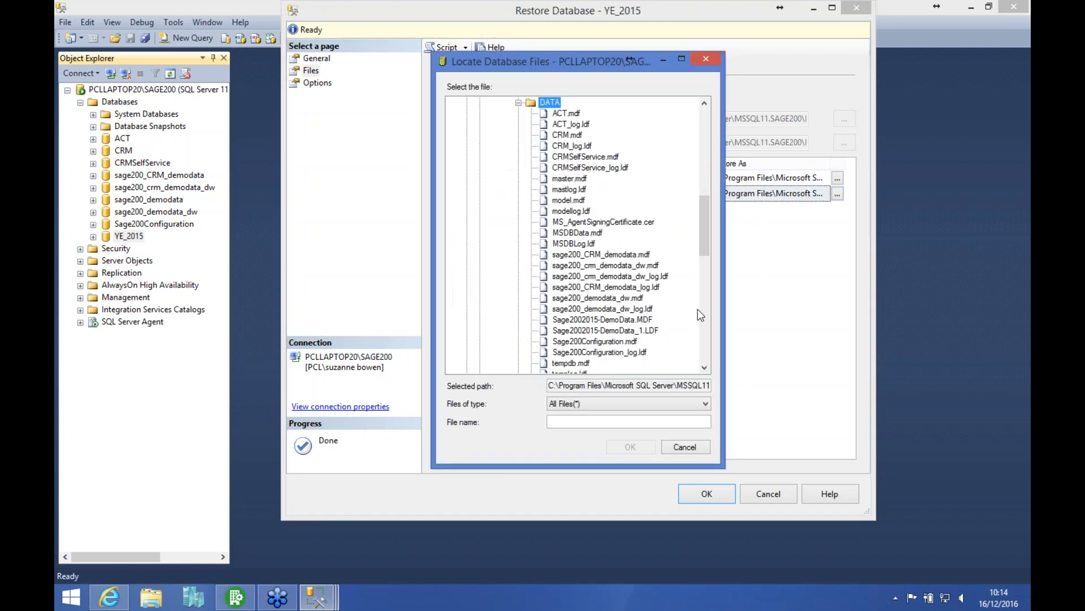
click(704, 317)
click(585, 135)
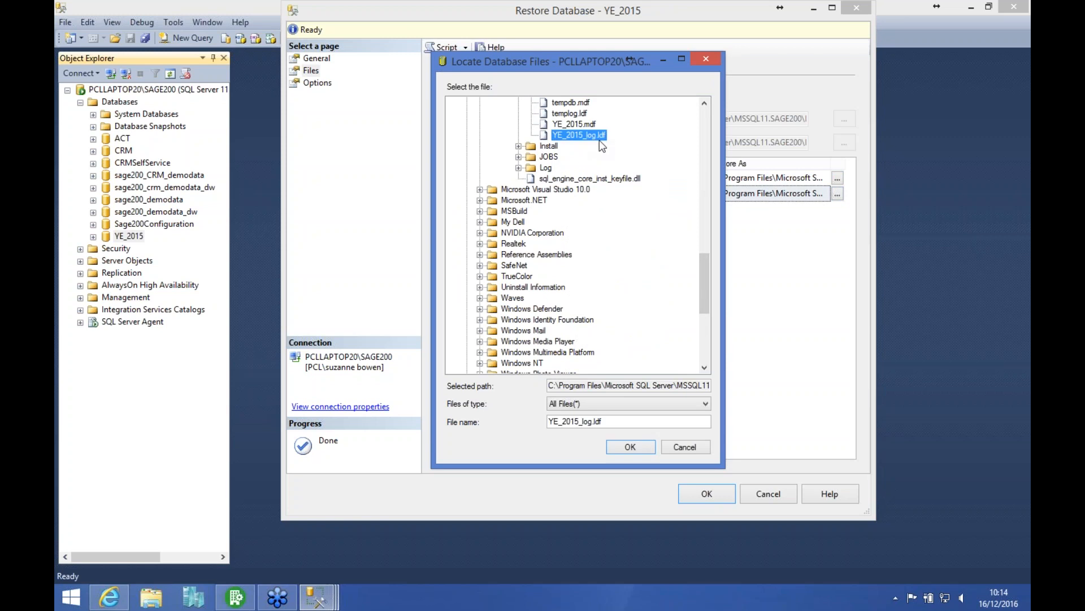
click(626, 448)
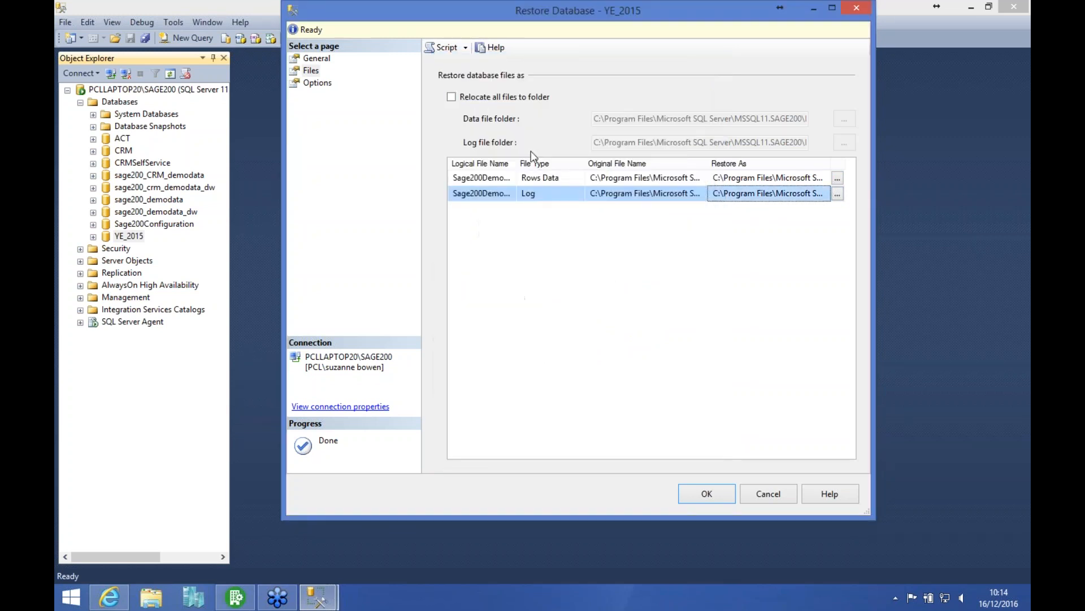
Step: Enable closing existing connections to the destination database, run the restore, and close SQL Server Management Studio
click(328, 85)
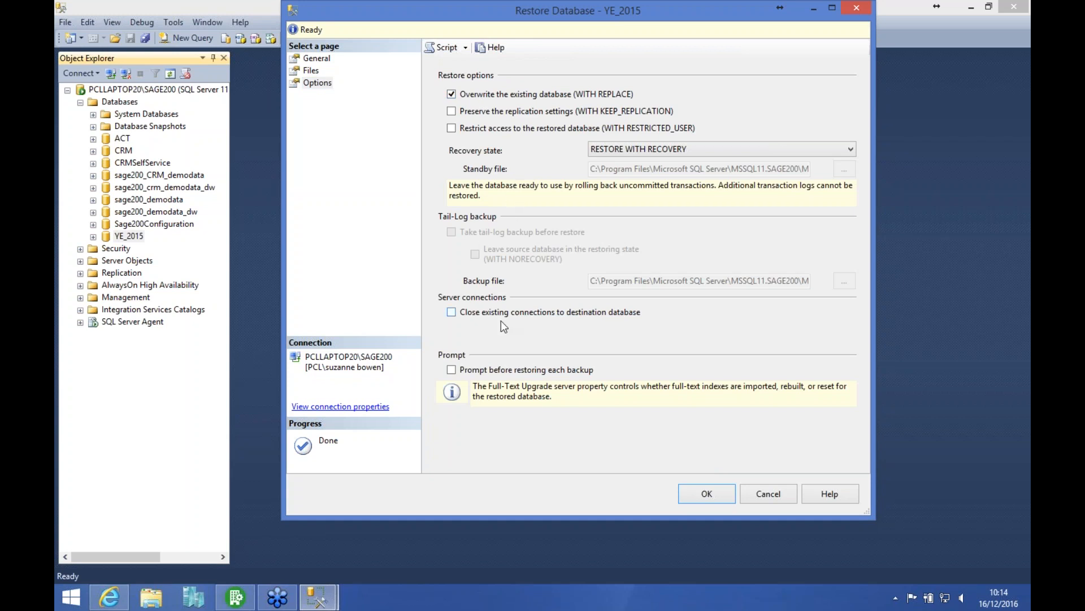
click(451, 312)
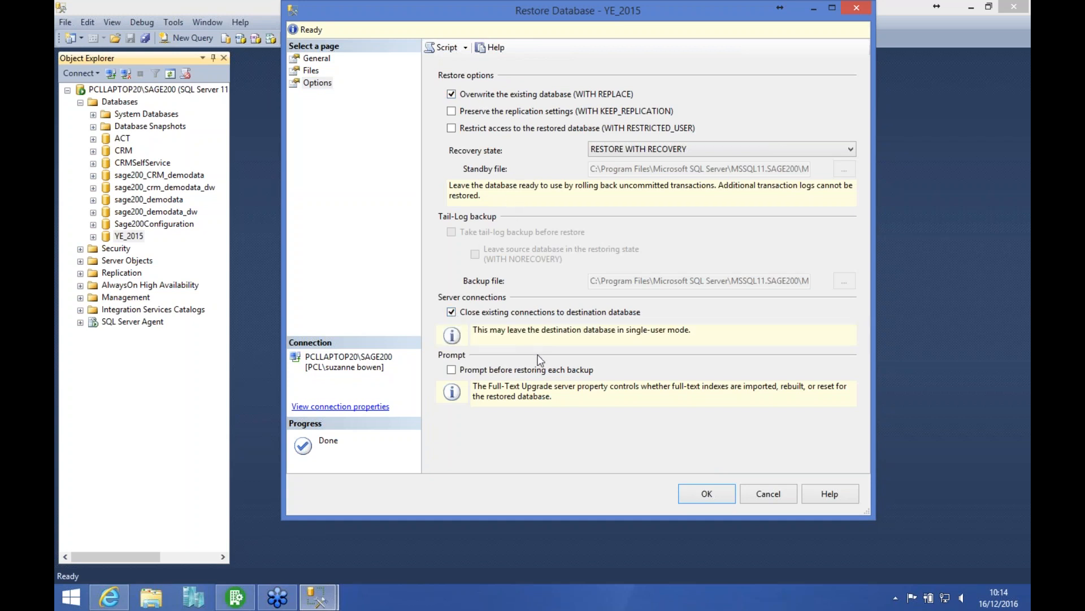
click(697, 492)
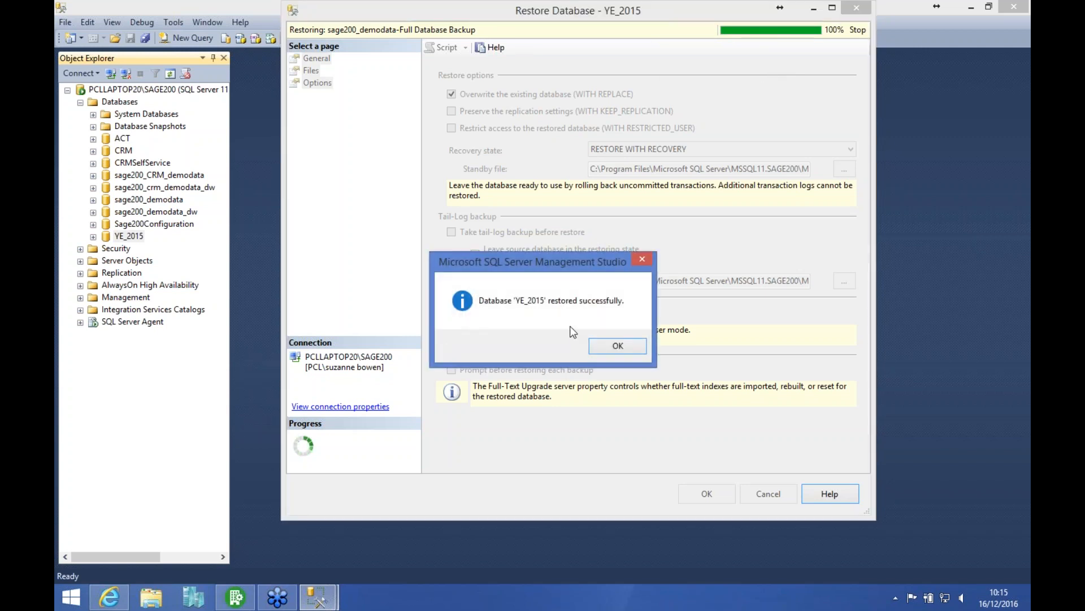
click(605, 344)
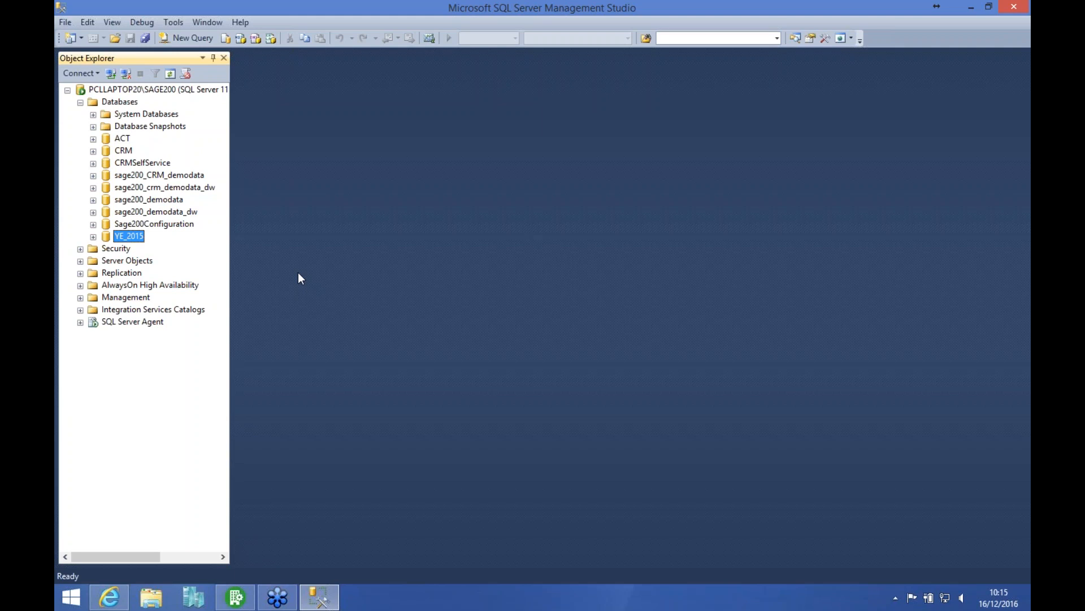
click(1014, 6)
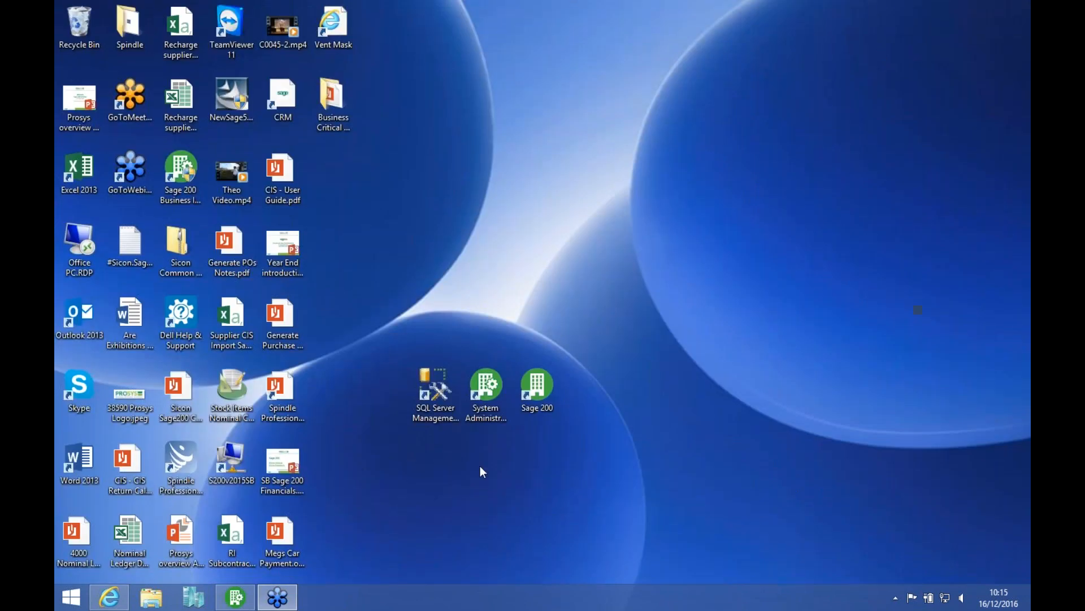
Step: Launch Sage 200 and try to log on to the YE 2015 company
click(533, 388)
double_click(533, 388)
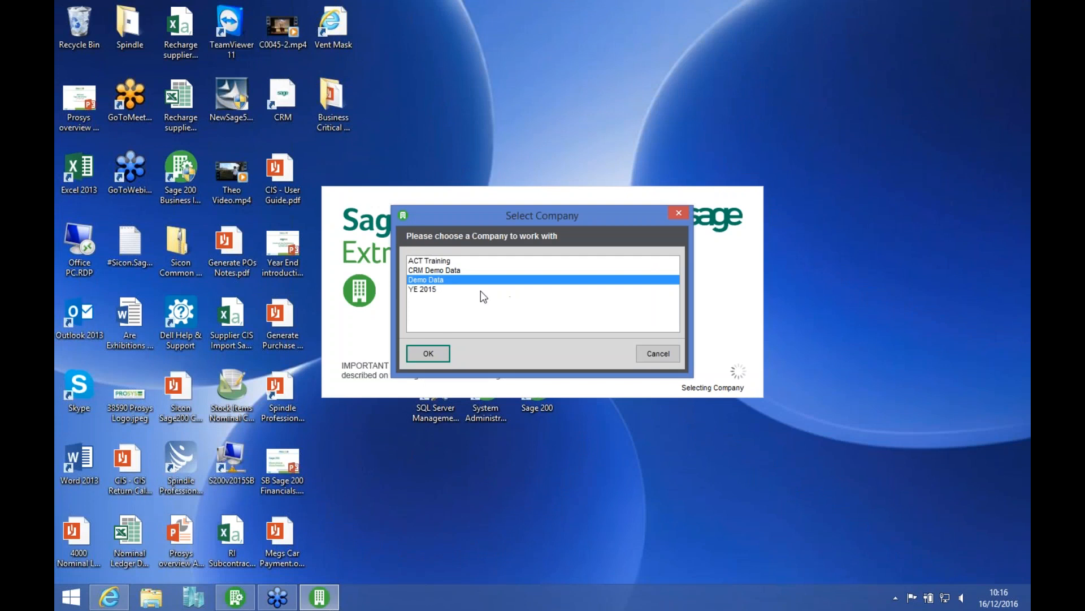
click(433, 289)
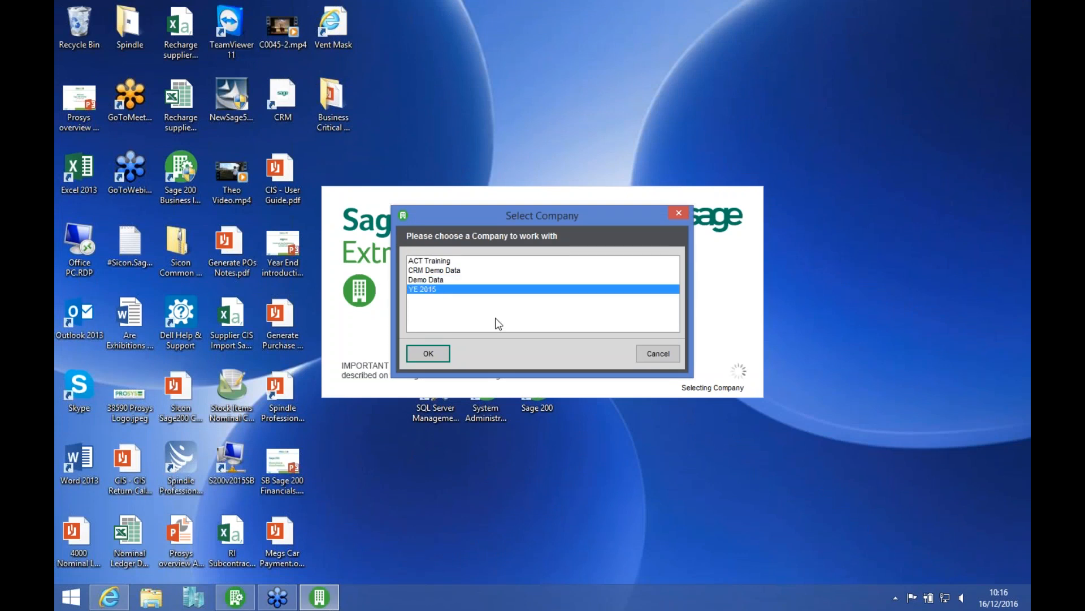
click(443, 354)
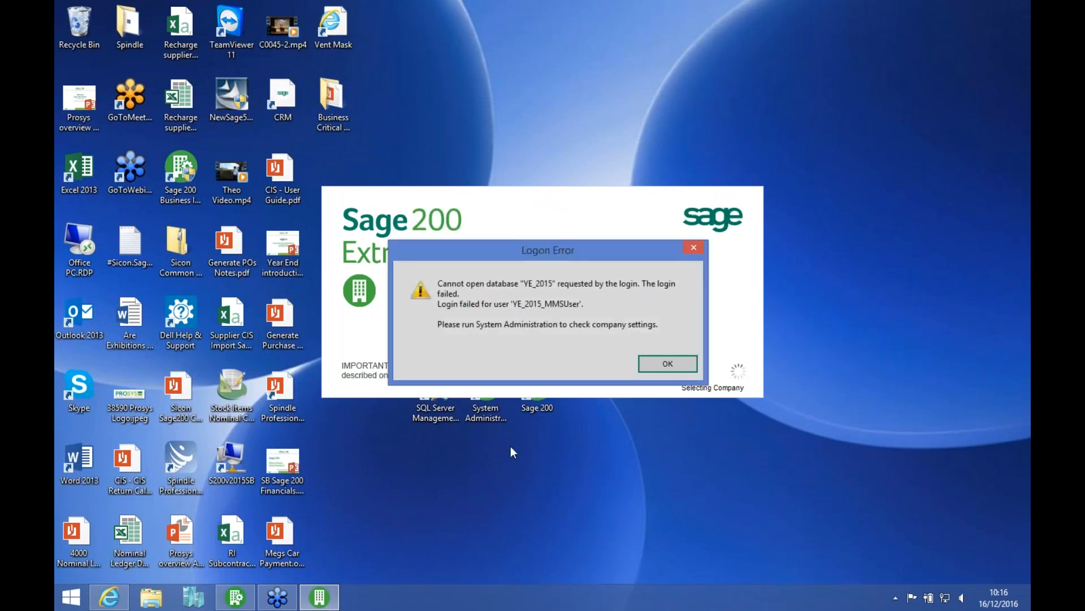
click(668, 365)
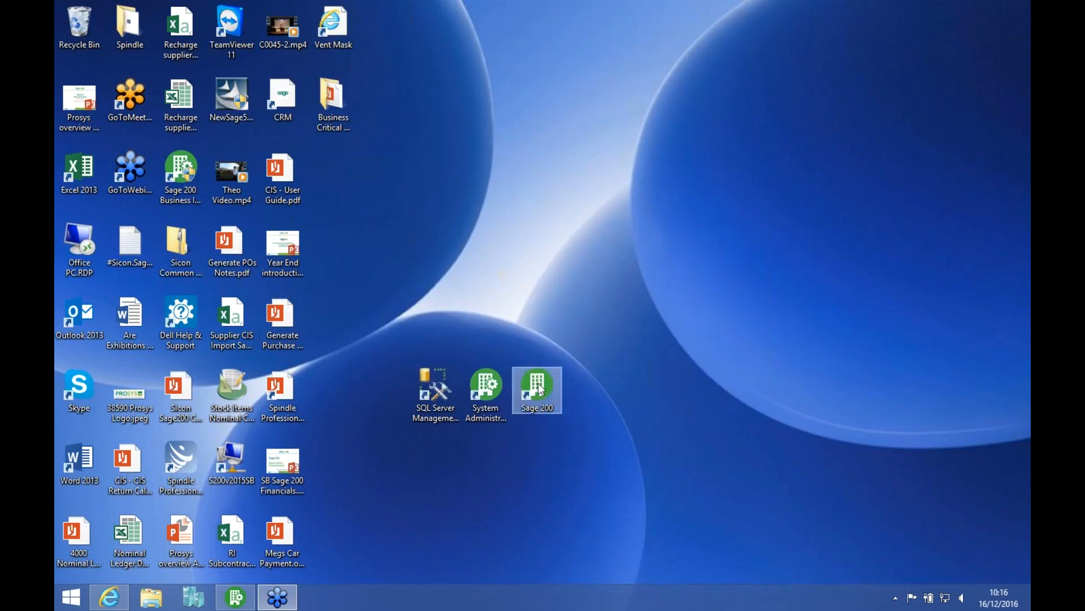
Step: Open Sage 200 System Administration, update the YE 2015 company's database, and minimise the program
double_click(486, 387)
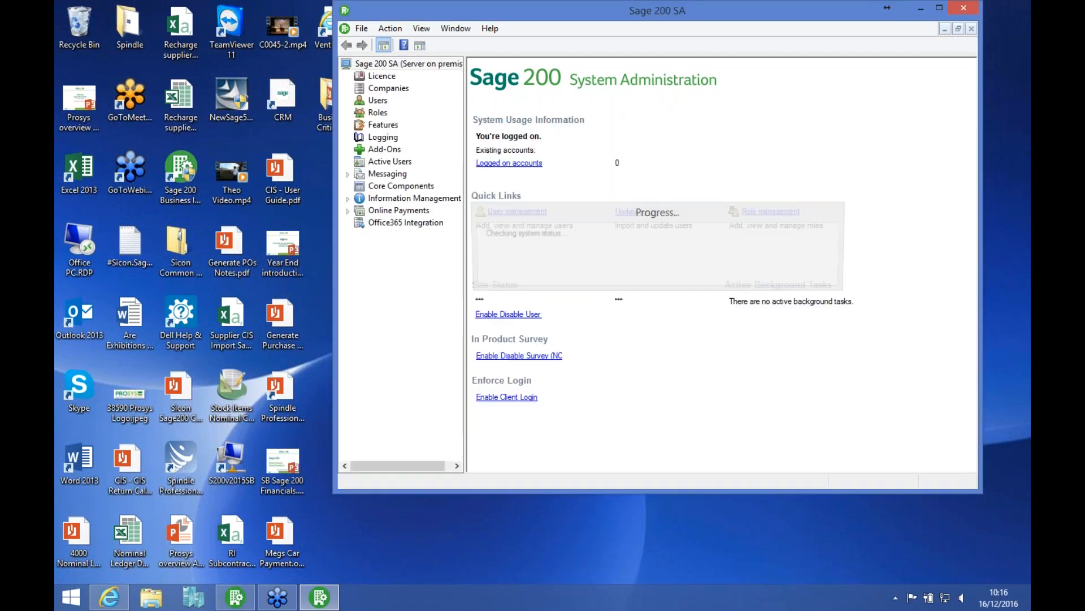
click(368, 90)
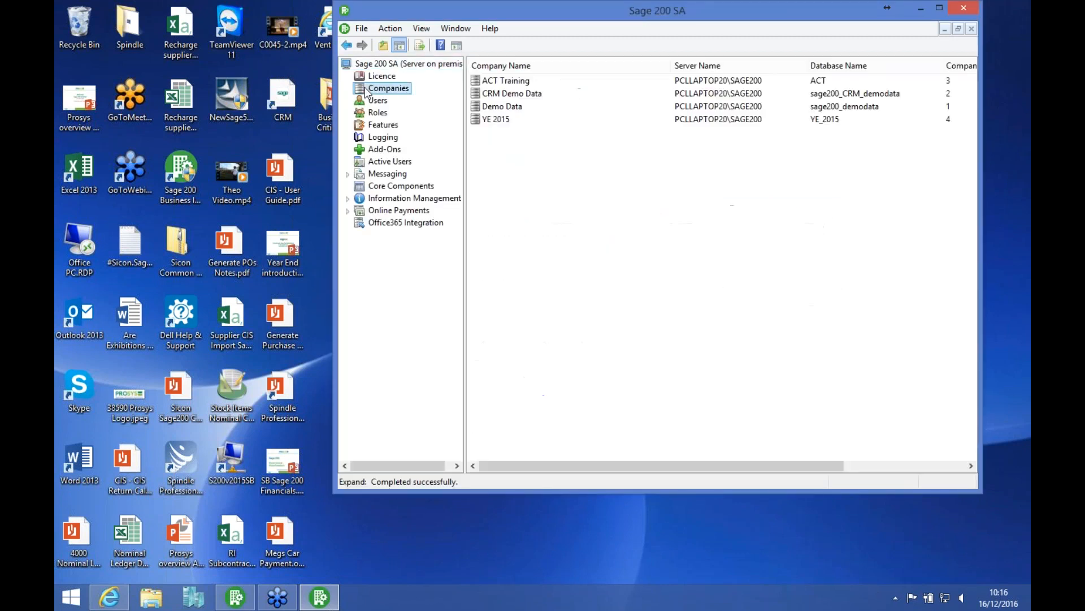
right_click(493, 121)
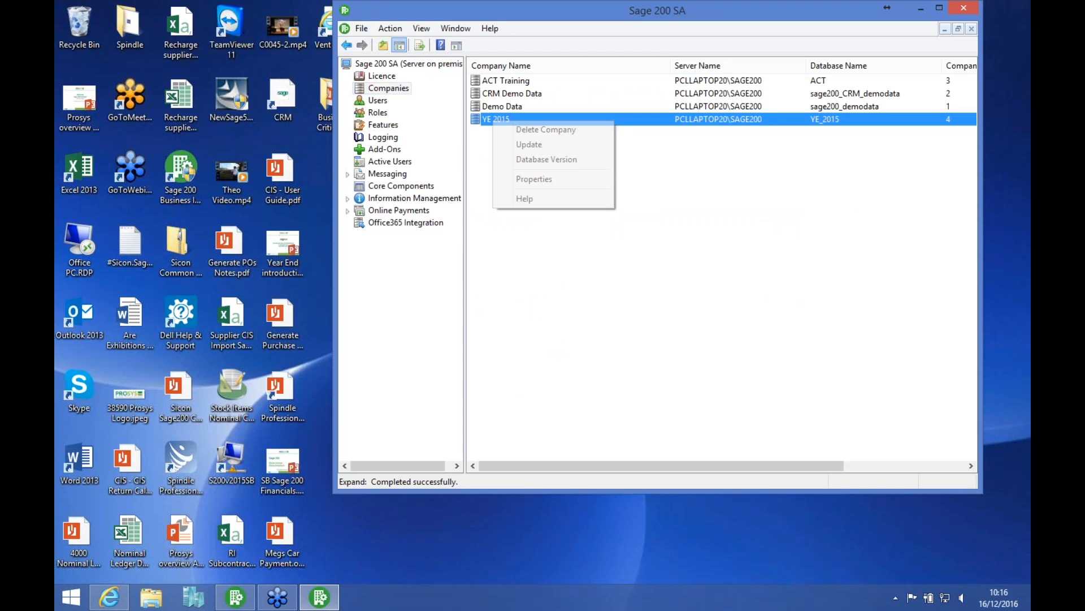
click(531, 146)
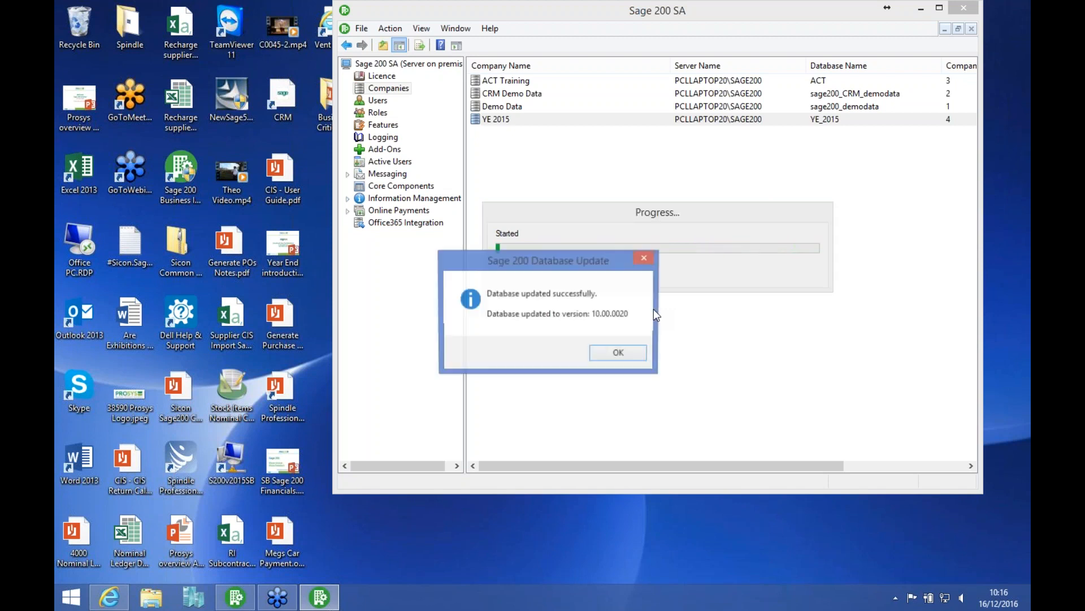
click(620, 355)
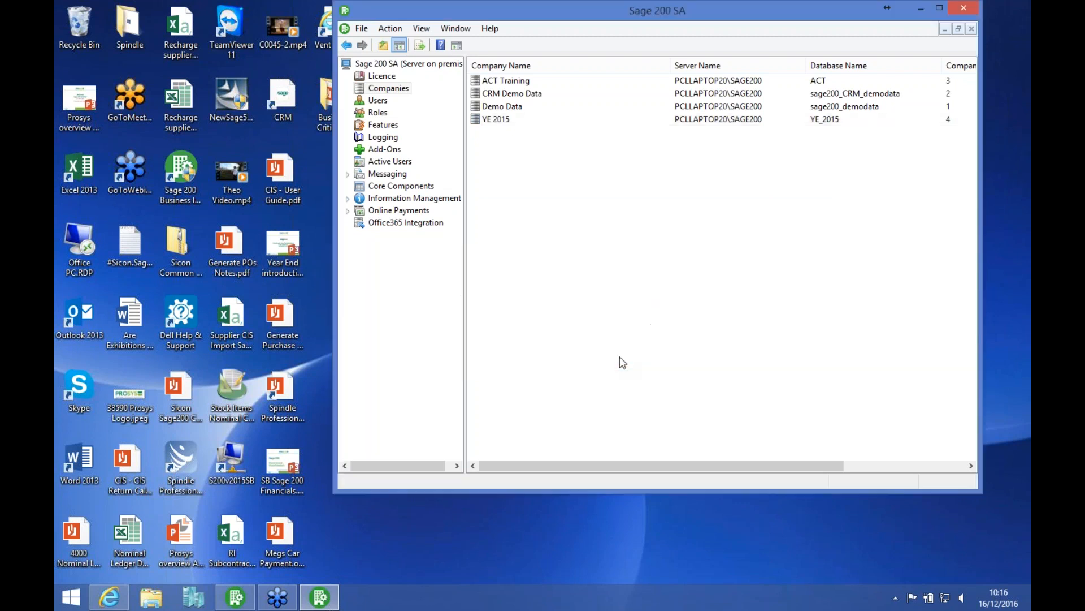
click(922, 9)
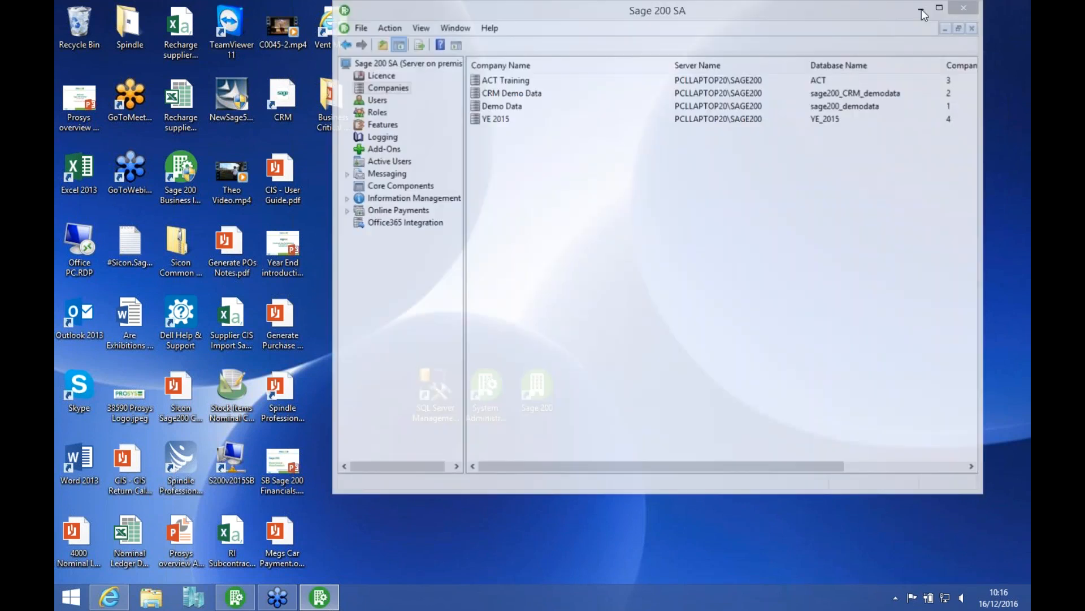
Step: Launch Sage 200 and open the YE 2015 company
double_click(534, 395)
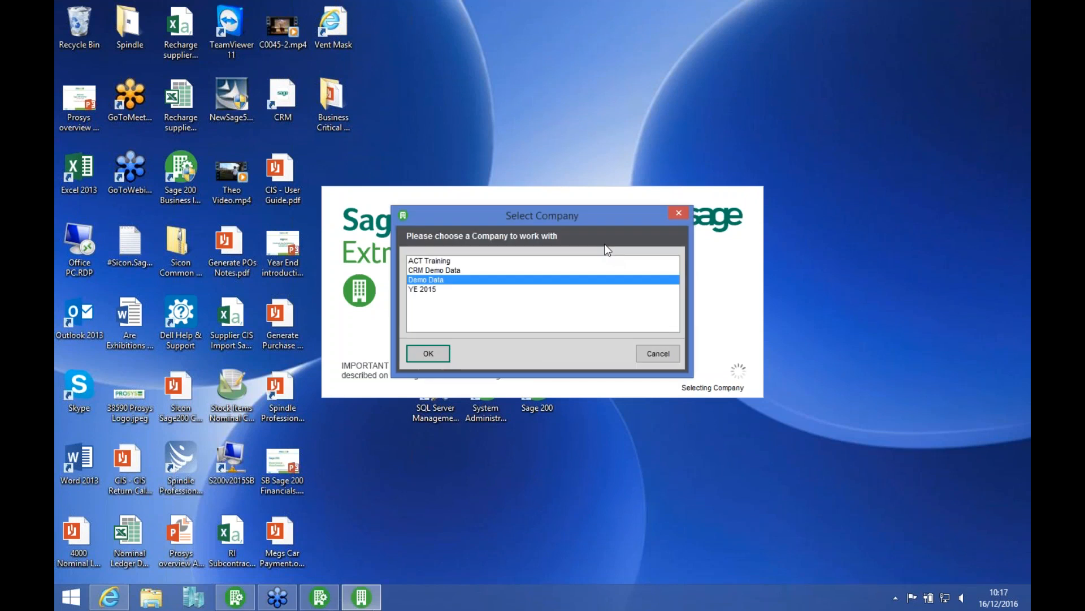
click(436, 289)
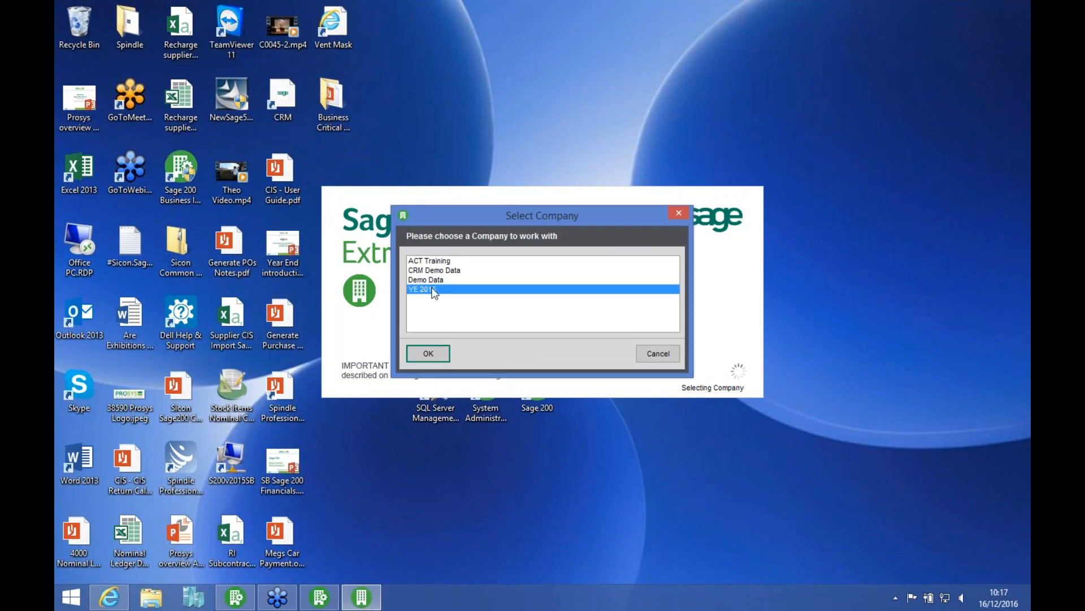
click(436, 356)
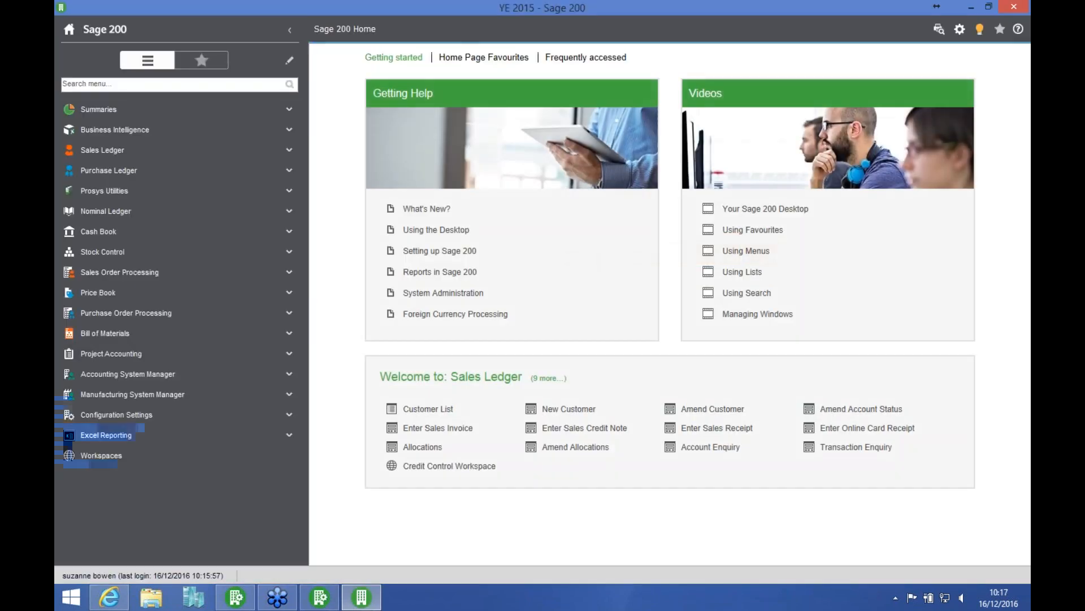
Step: Review the period statuses for this financial year in the YE 2015 company's accounting periods, and close the window
click(232, 374)
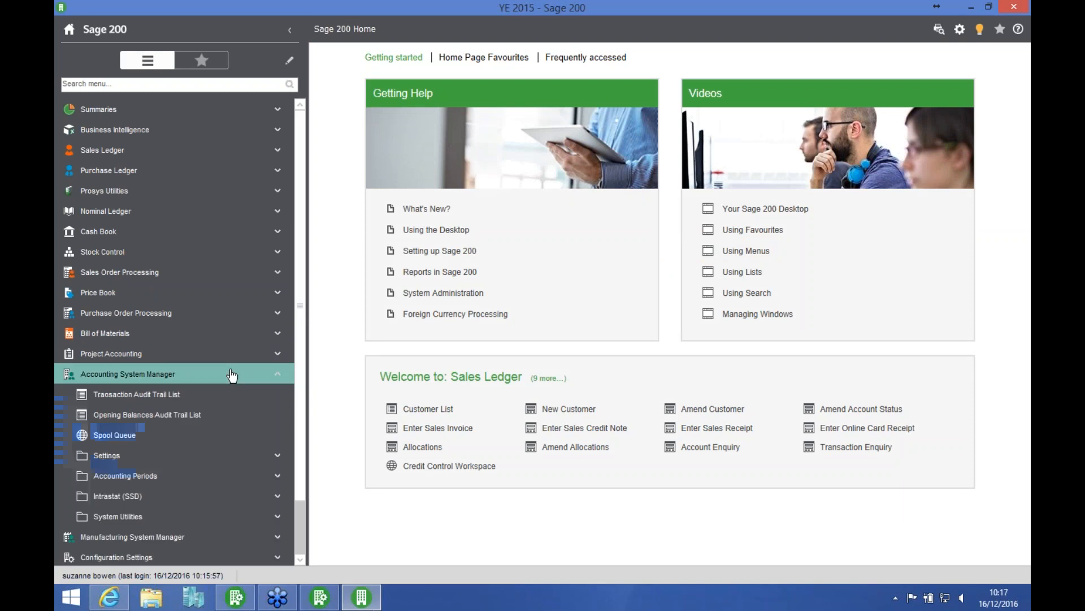
click(166, 476)
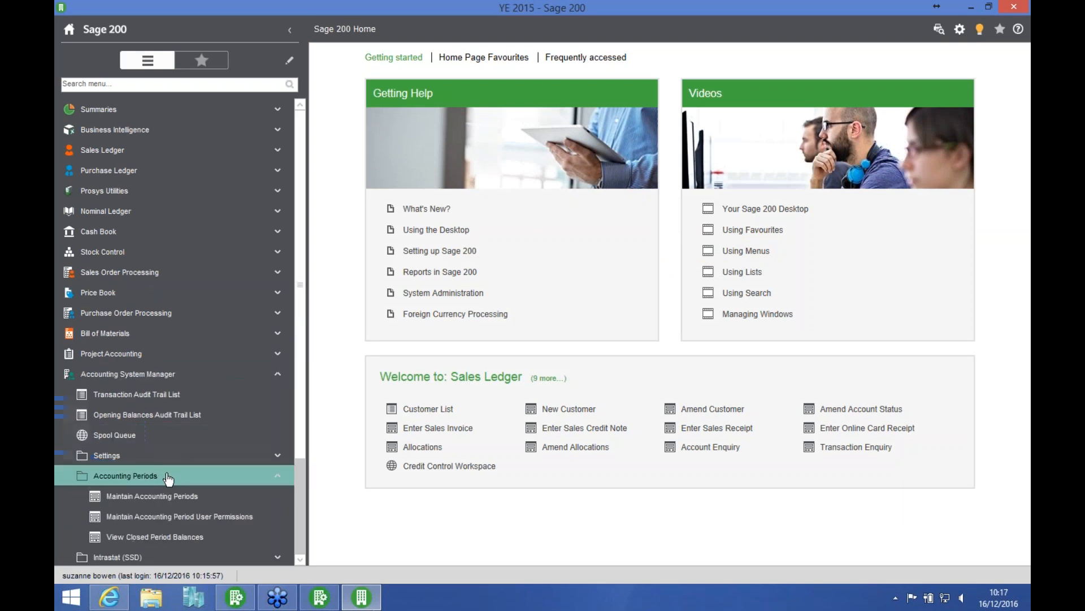
click(164, 496)
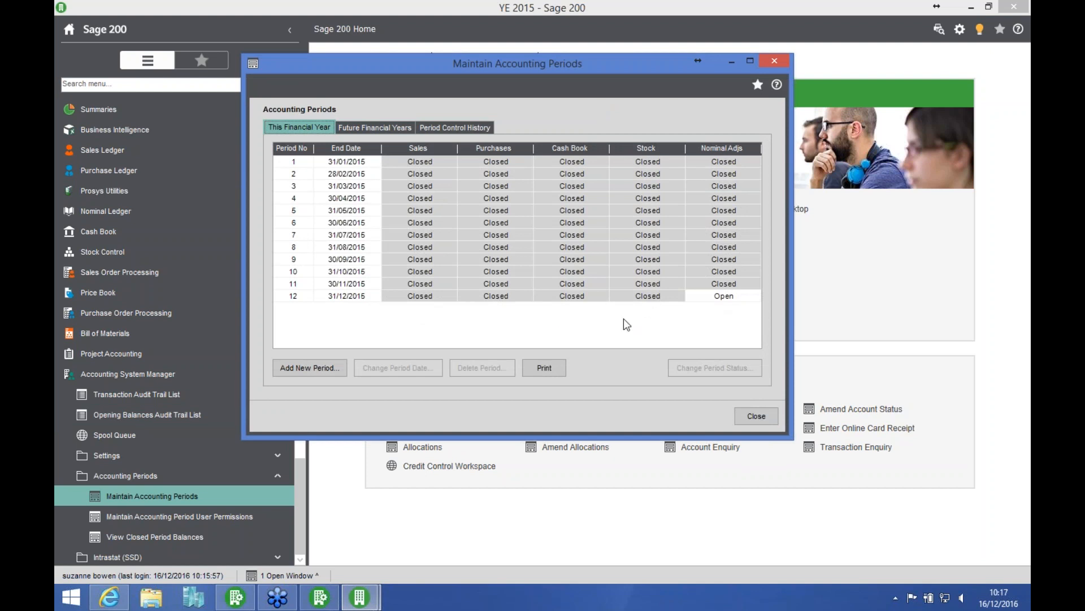
click(743, 414)
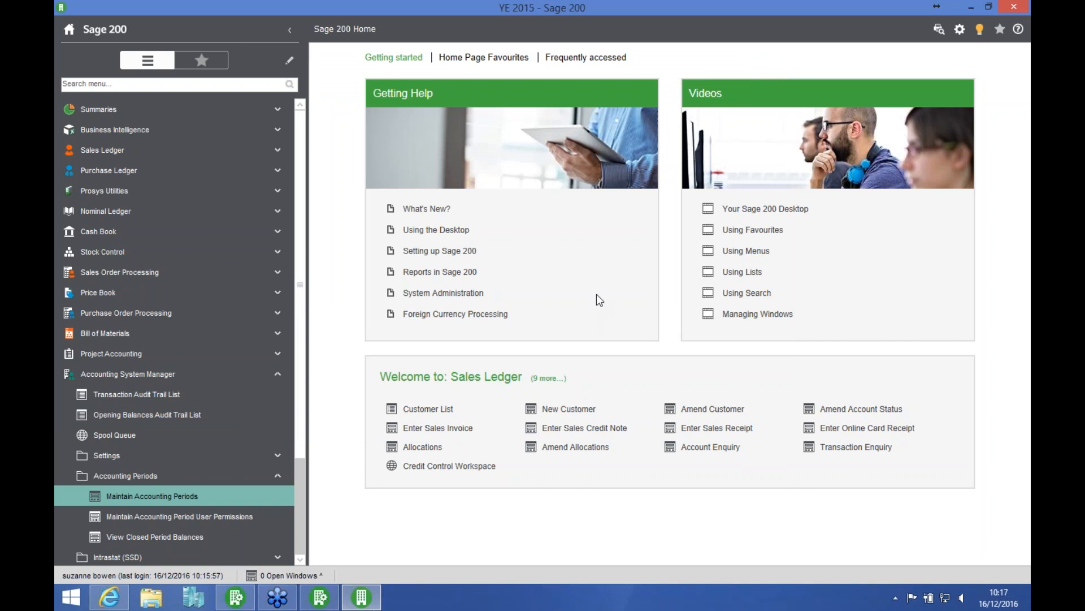
Step: Switch from the YE 2015 company to the Demo Data company
click(960, 32)
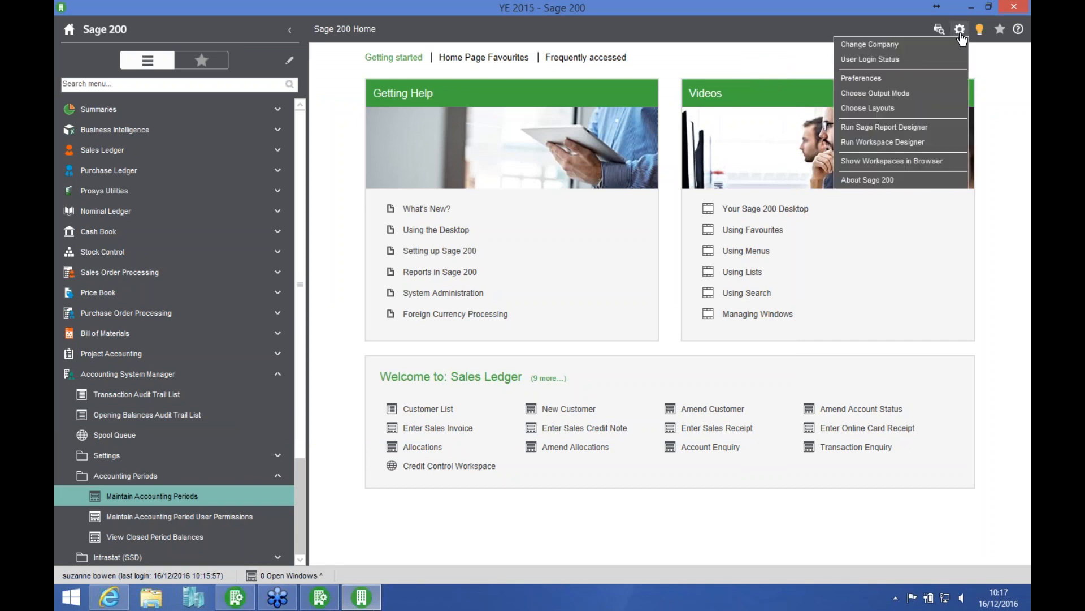
click(908, 45)
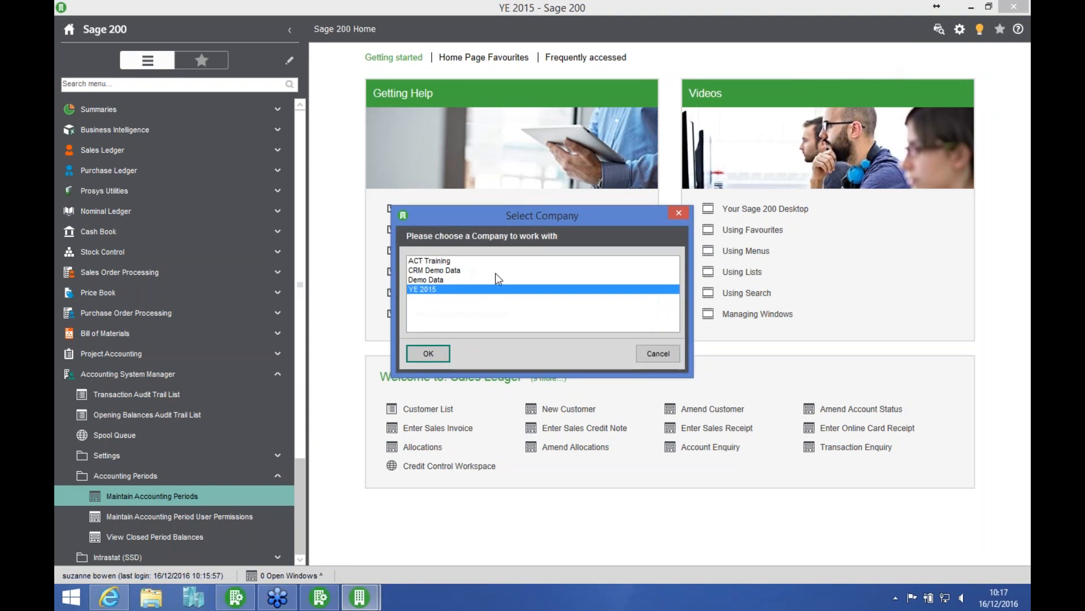
click(447, 280)
click(417, 354)
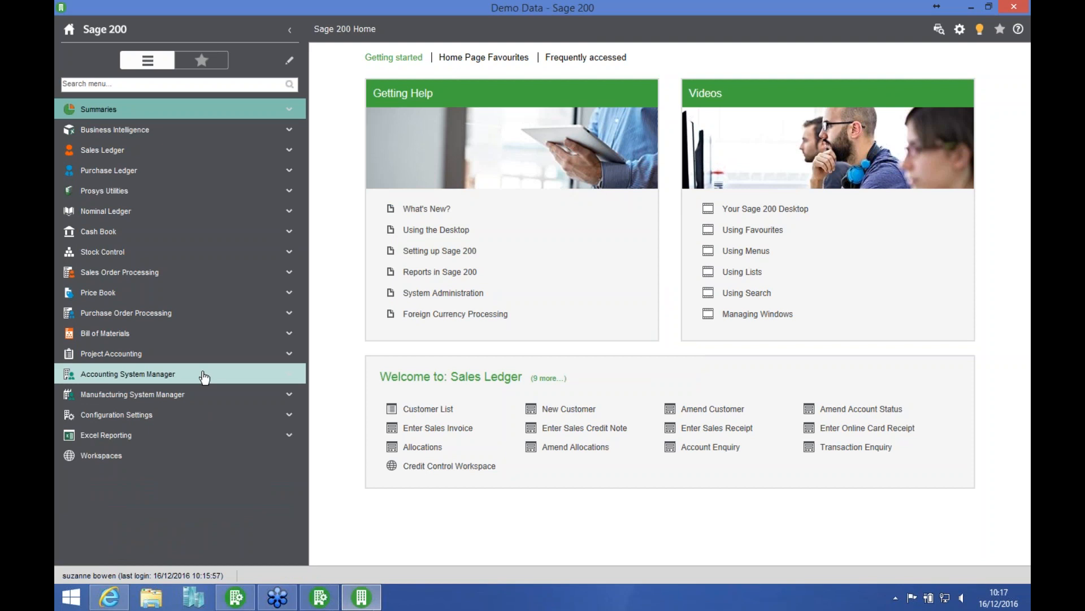
Step: Examine the third listed user's accounting period permissions in Demo Data without changing them, and close the permissions windows
click(186, 378)
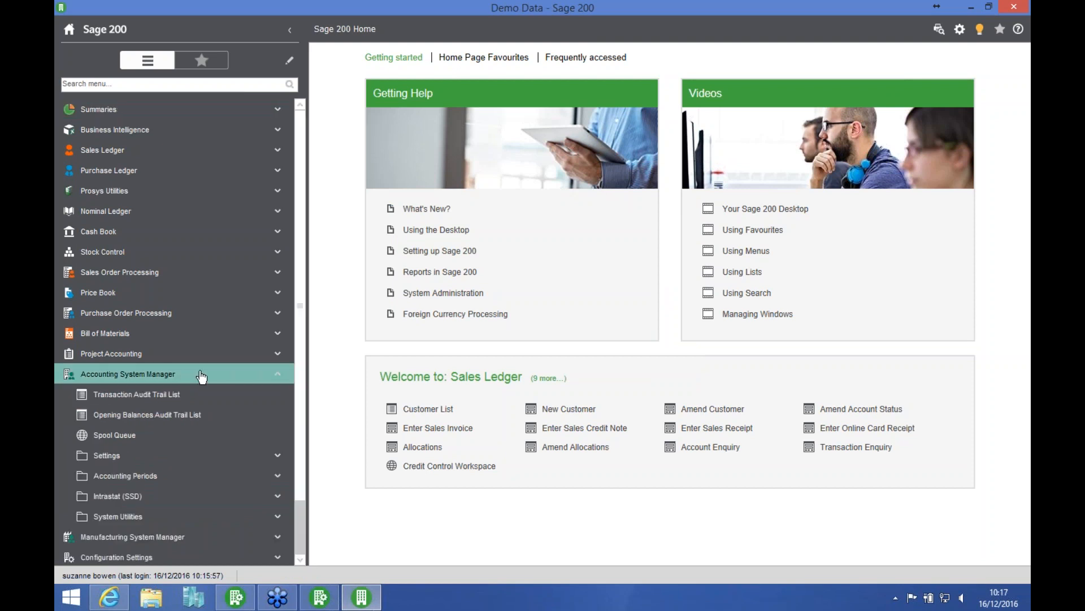
click(176, 474)
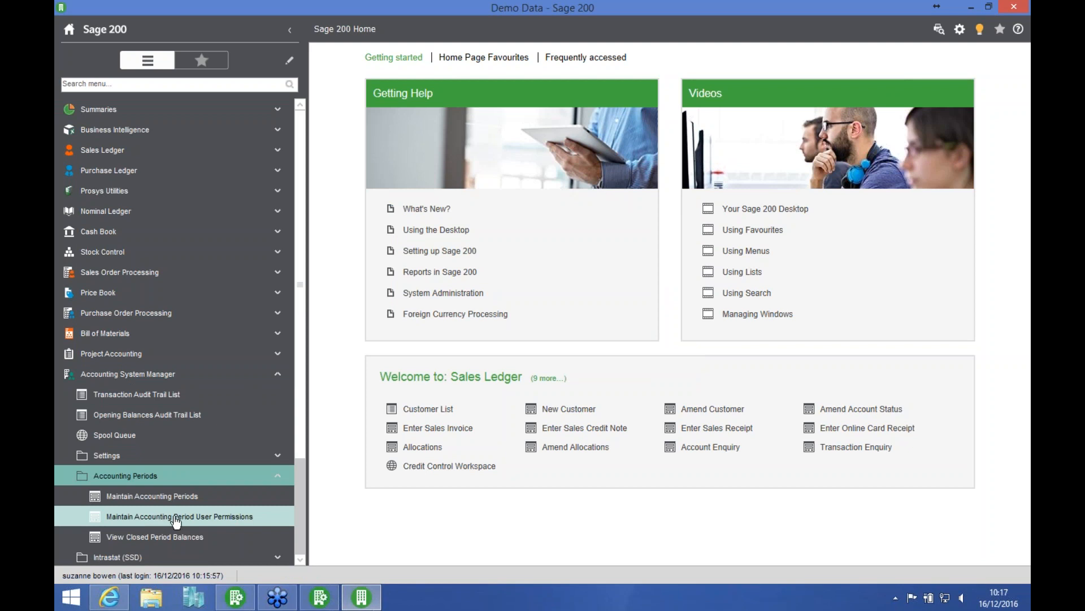
click(199, 519)
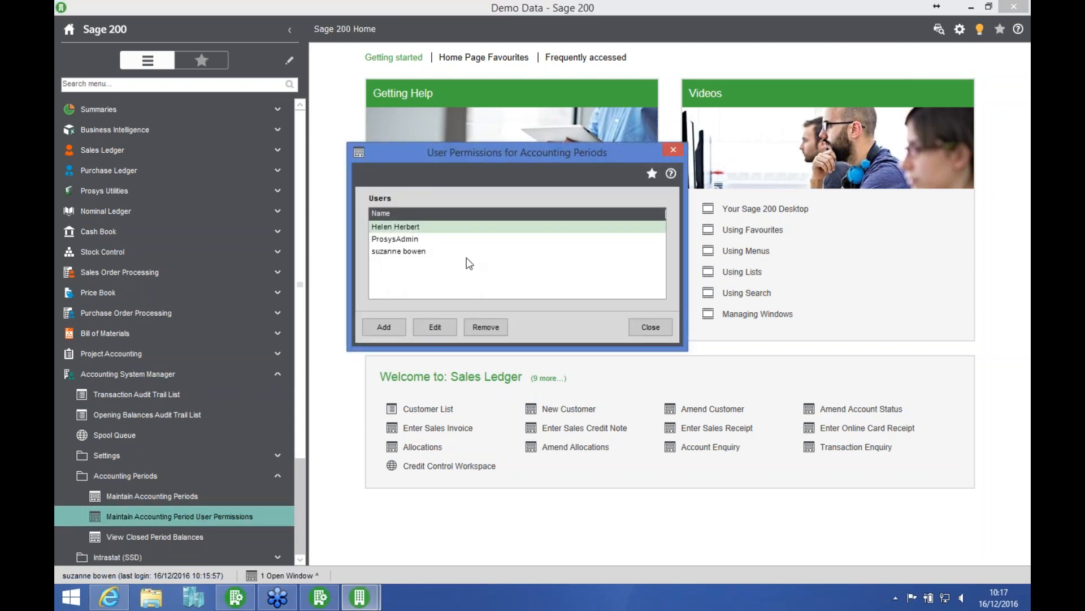
click(426, 250)
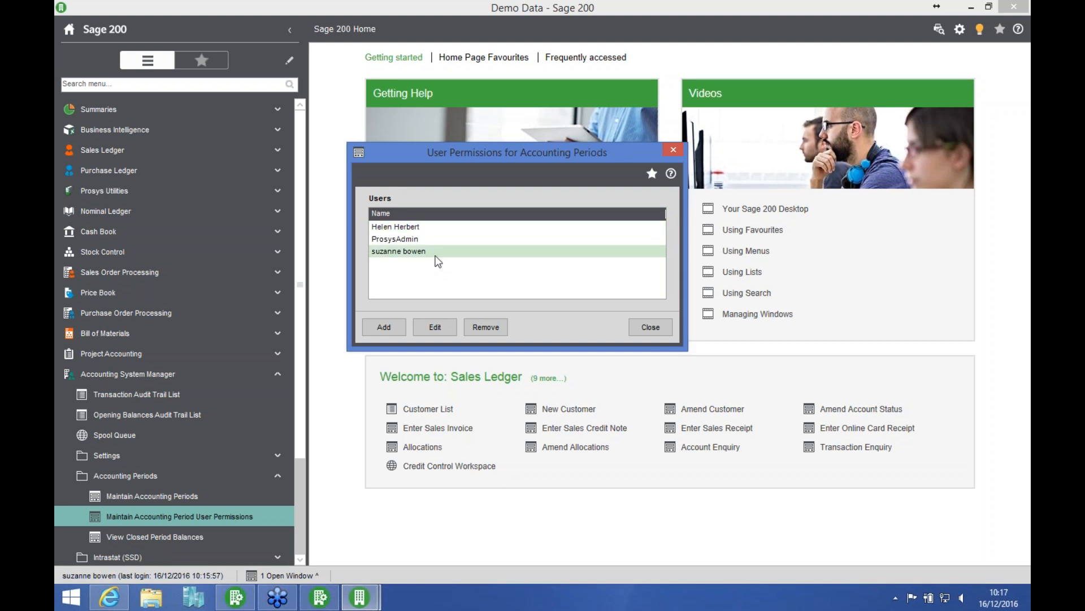
click(435, 327)
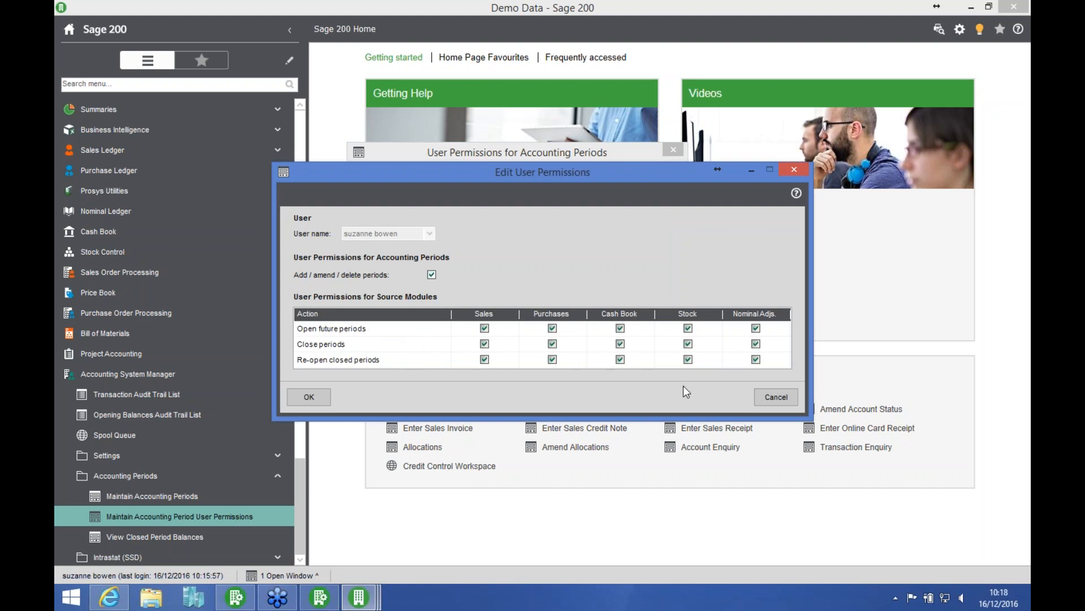
click(778, 395)
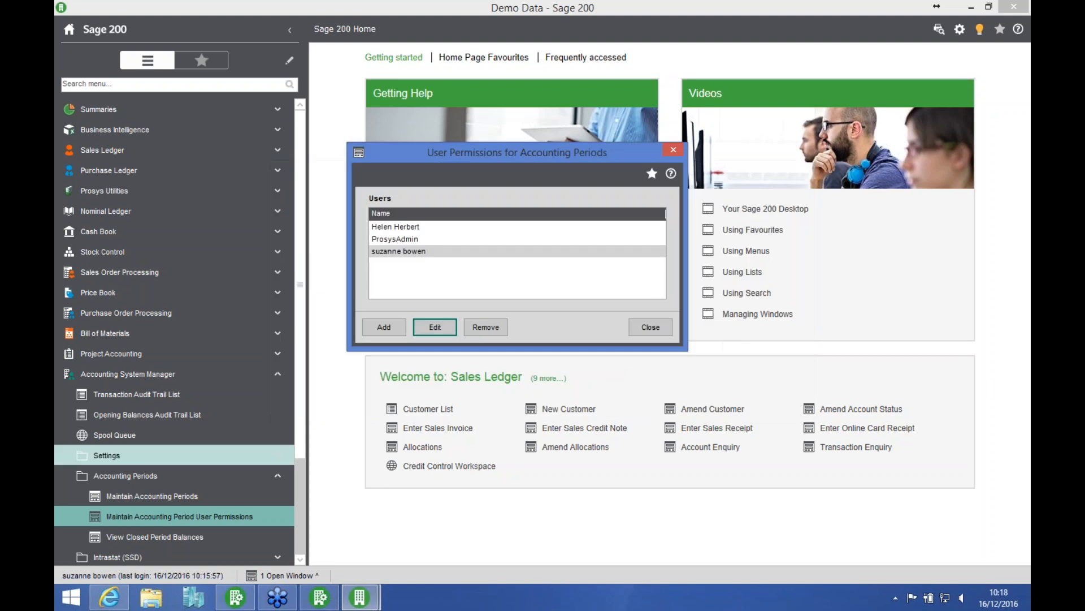
click(669, 323)
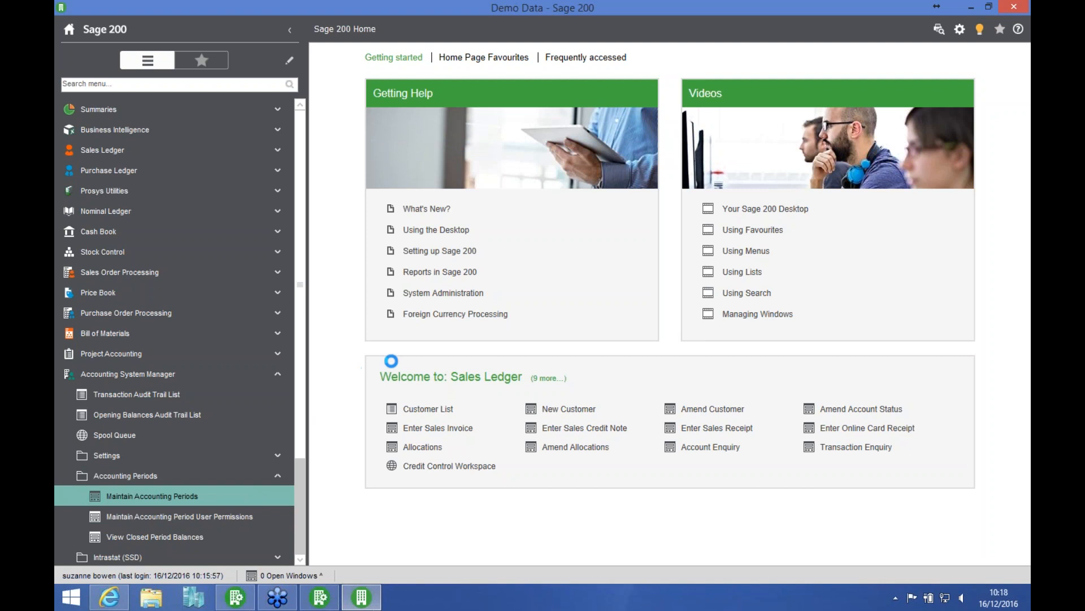
Step: Try to close period 12 (31/12/2015) for nominal adjustments in the accounting periods
click(151, 495)
click(697, 300)
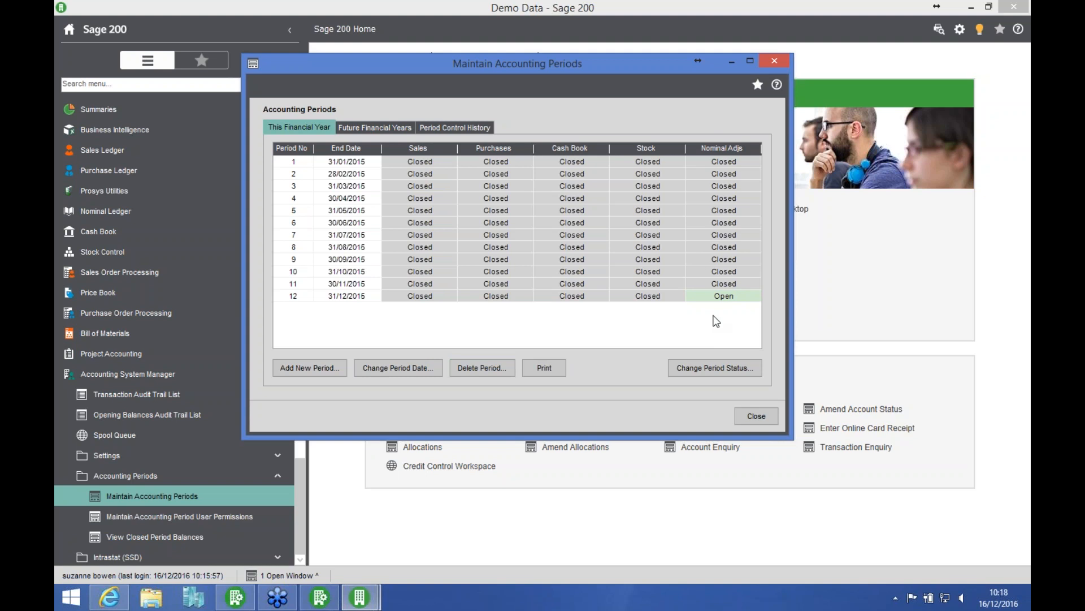
click(700, 366)
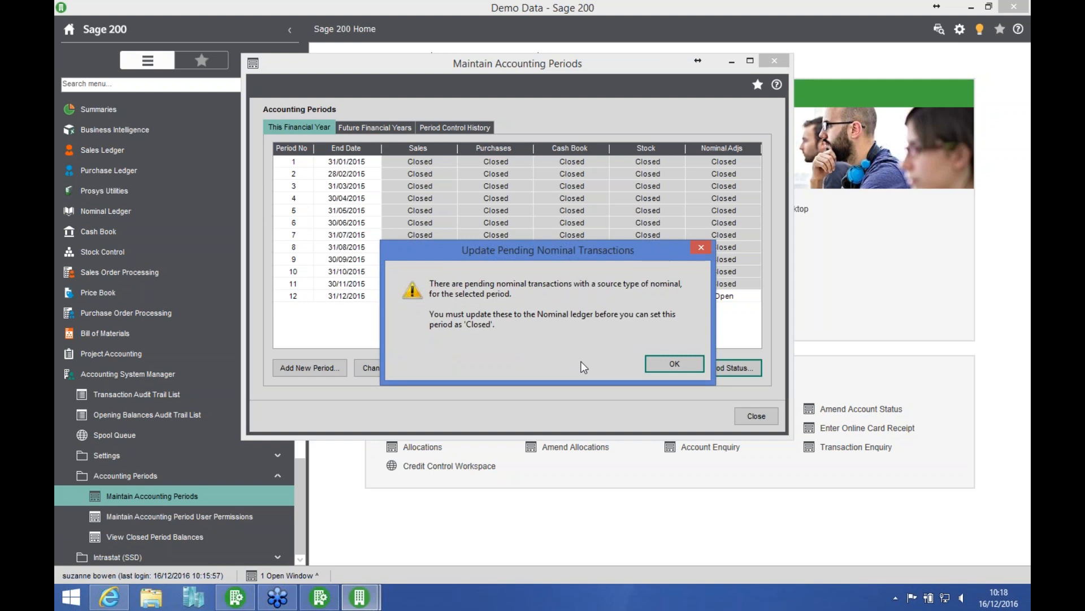
click(675, 364)
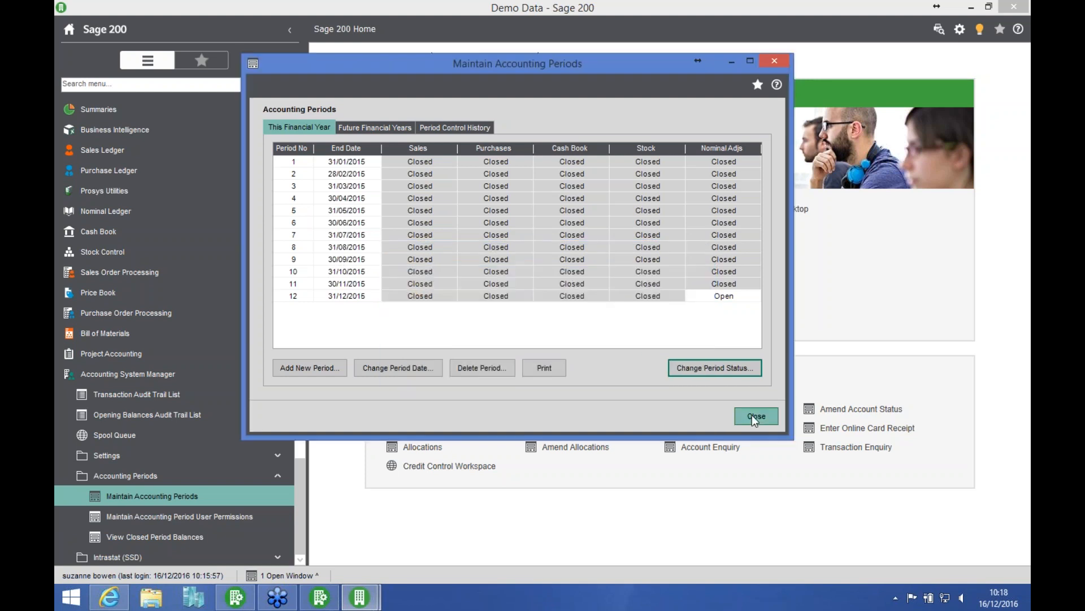
click(753, 415)
Step: Update the nominal ledger's current waiting postings for period 12, close the report, and refresh the waiting postings list
click(220, 212)
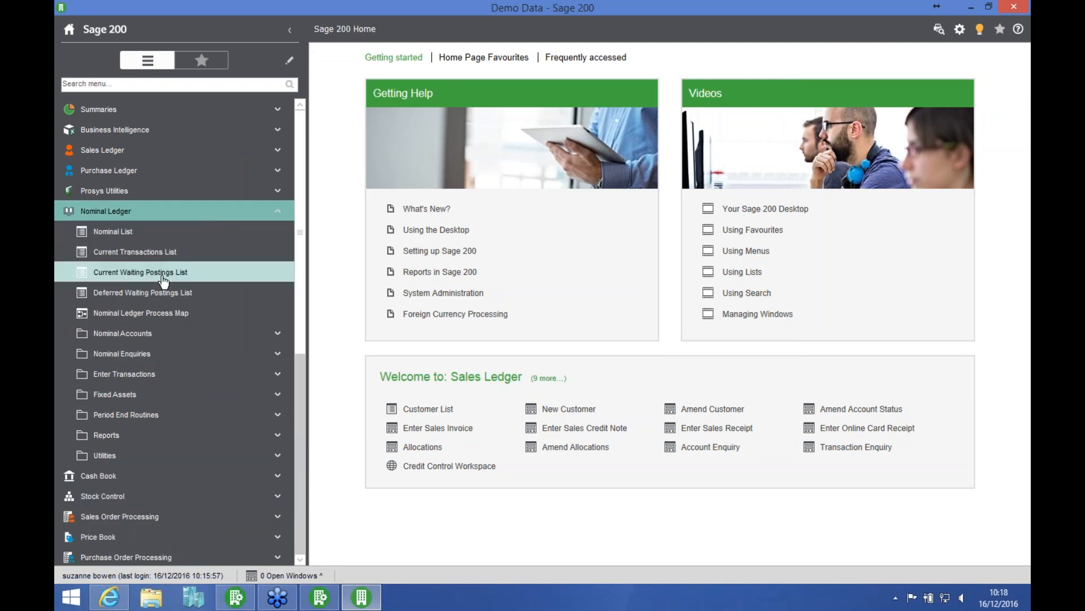
click(204, 273)
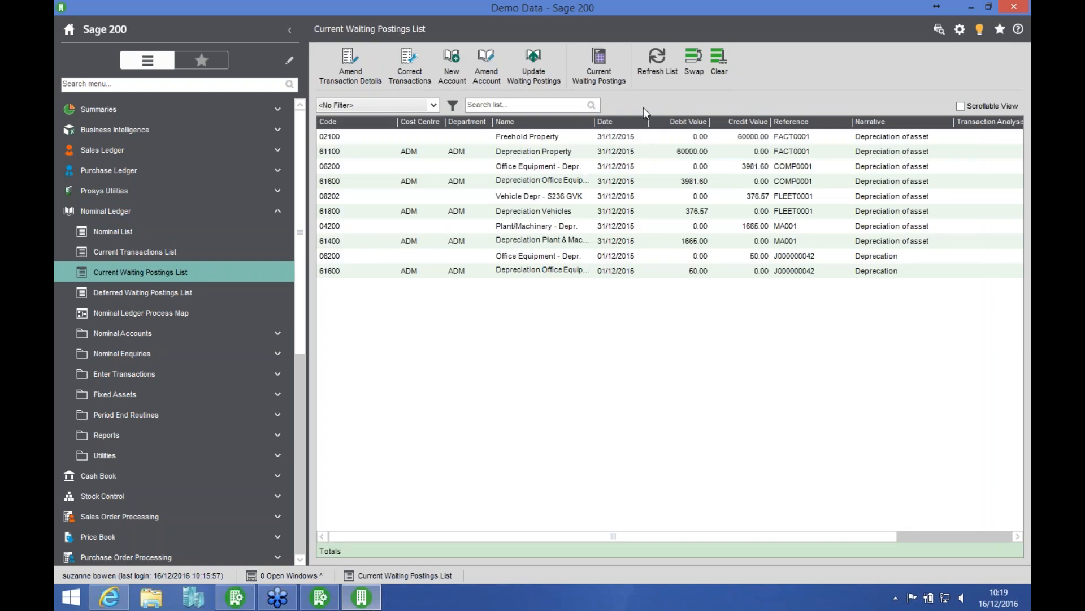
click(531, 73)
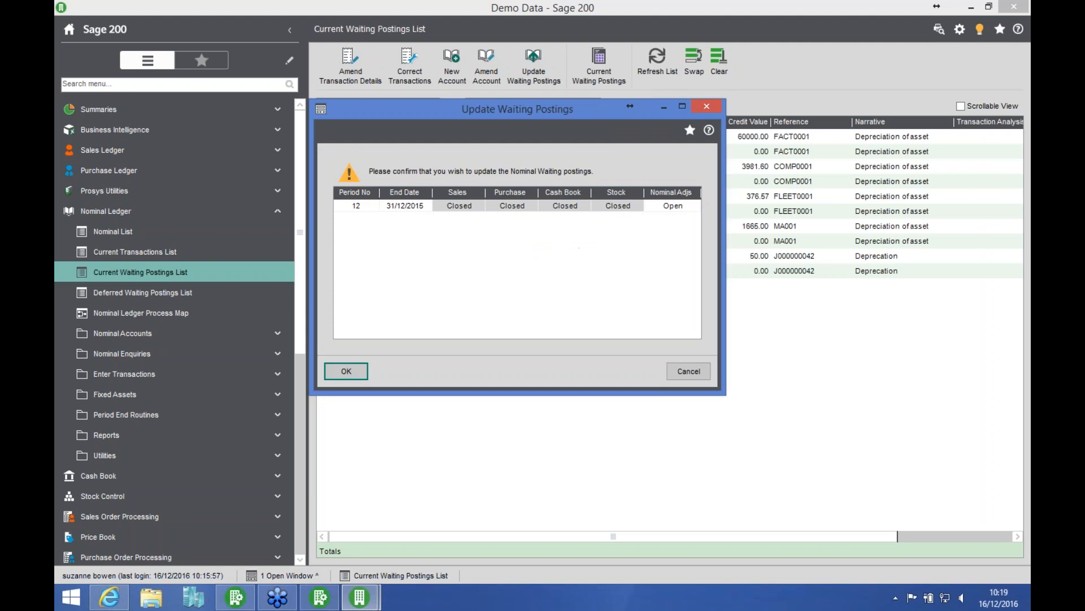
click(346, 371)
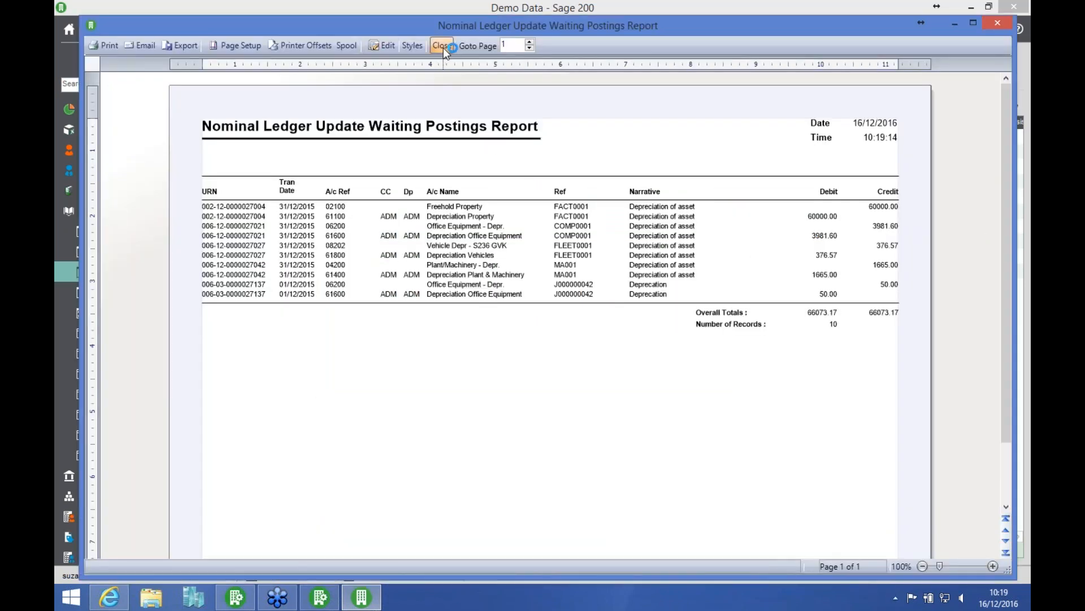
click(442, 48)
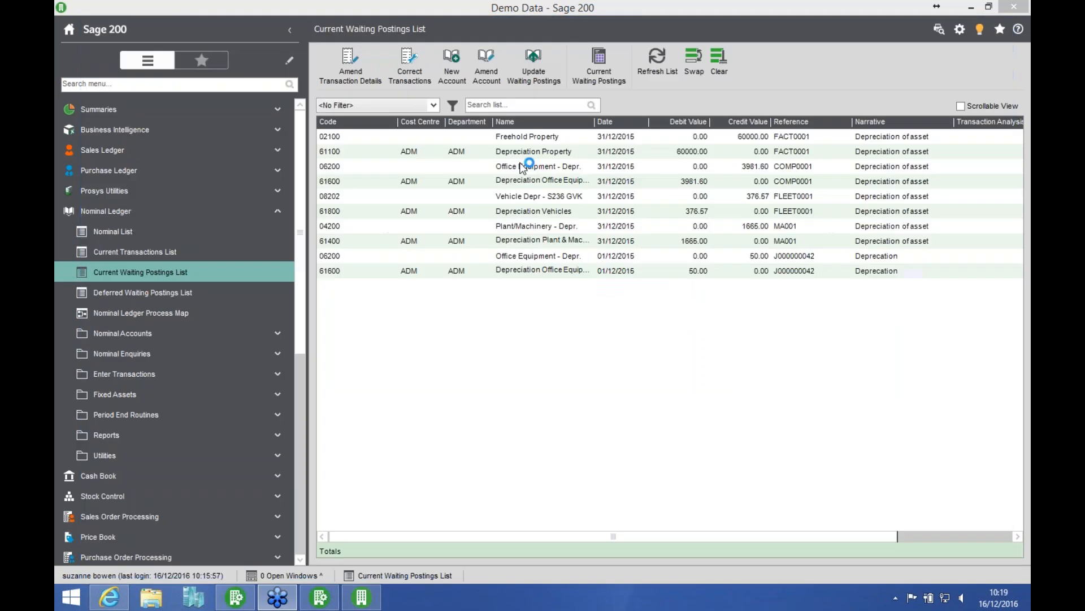
click(660, 67)
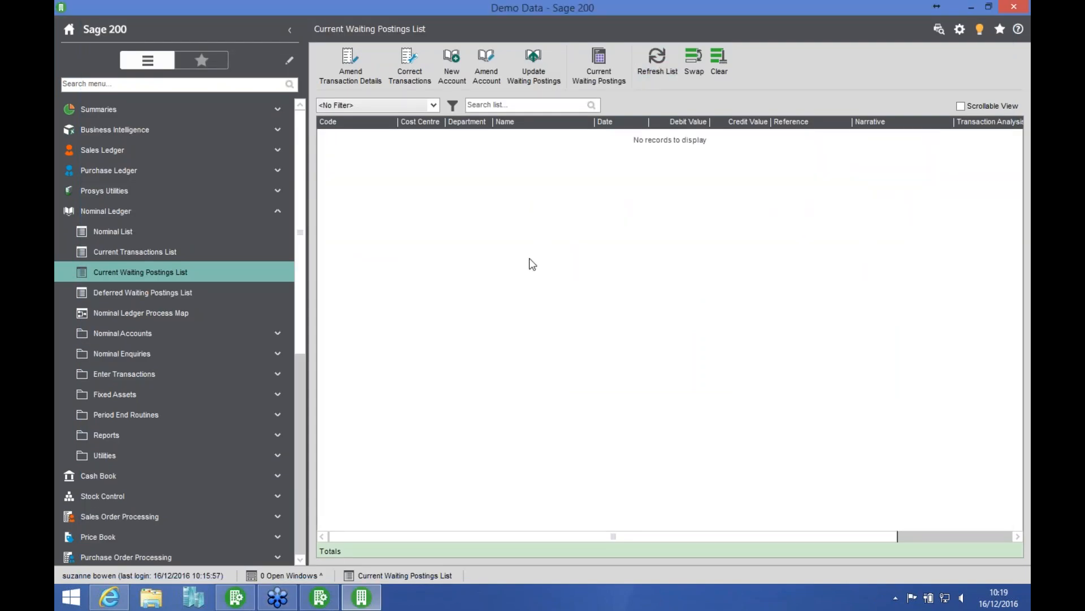
Step: Close period 12 (31/12/2015) to nominal ledger transactions, and reopen the accounting periods to check the statuses
click(170, 211)
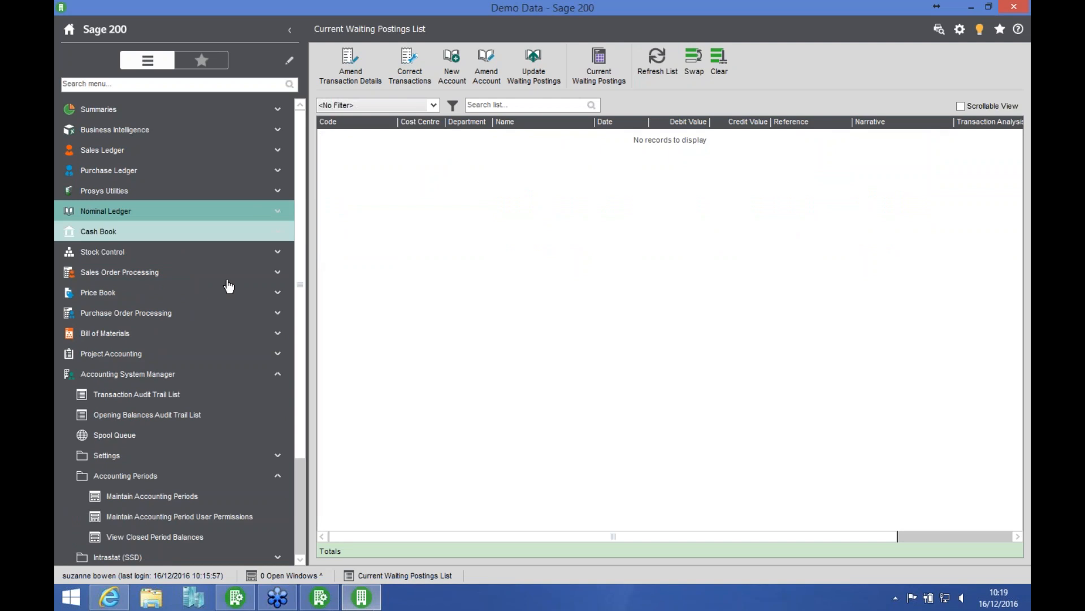
click(158, 497)
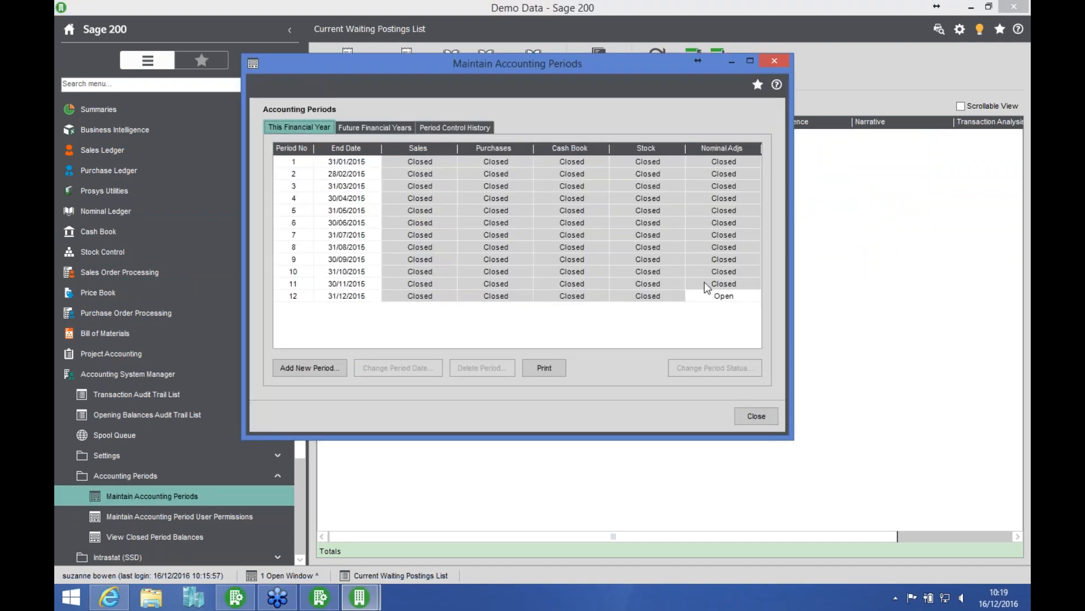
click(705, 295)
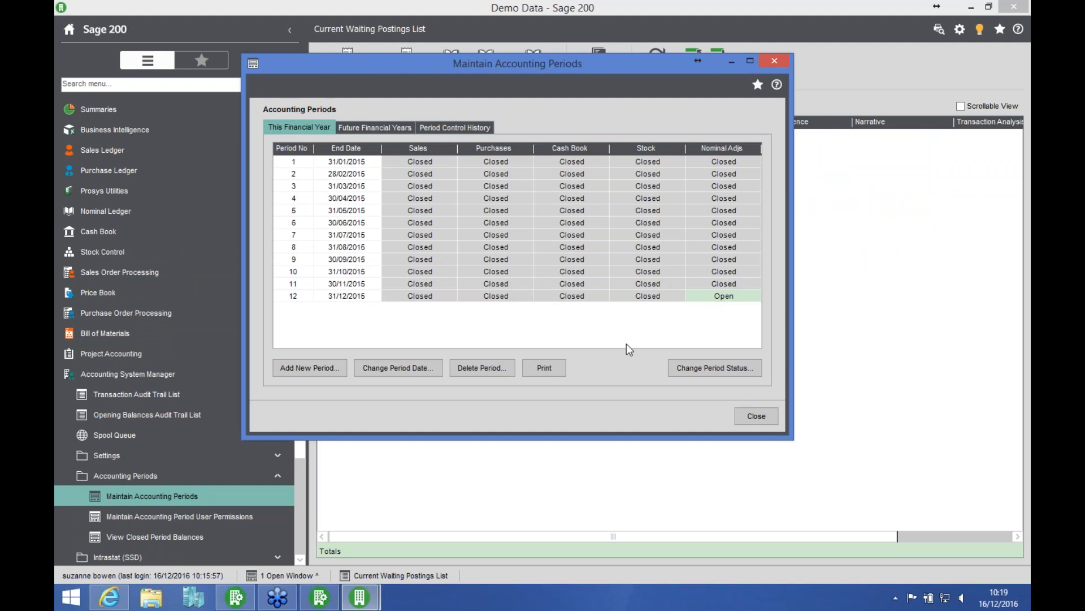
click(704, 368)
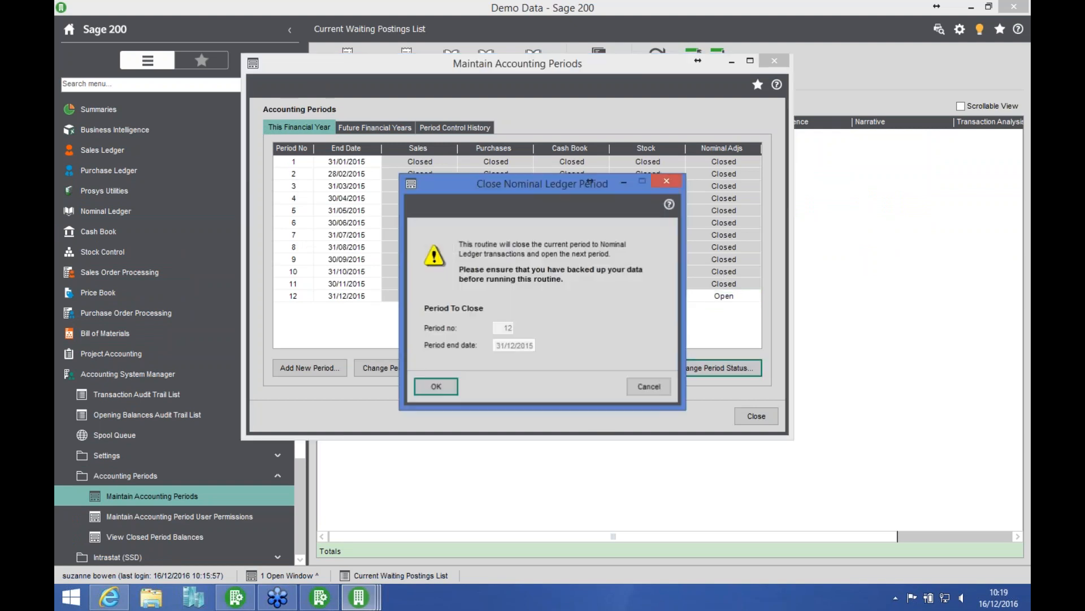
click(432, 385)
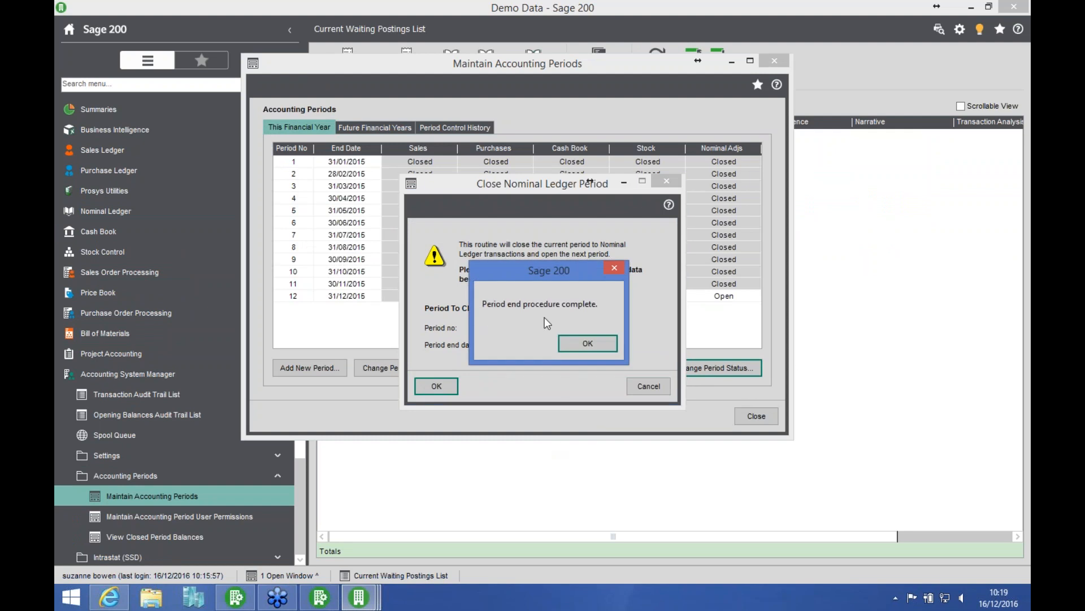
click(579, 347)
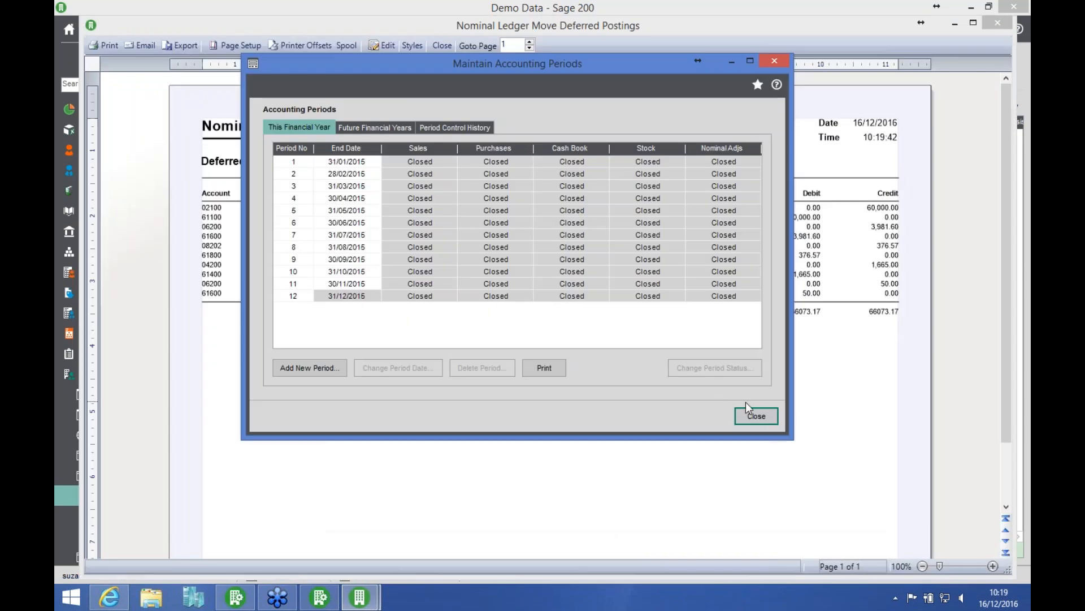
click(754, 417)
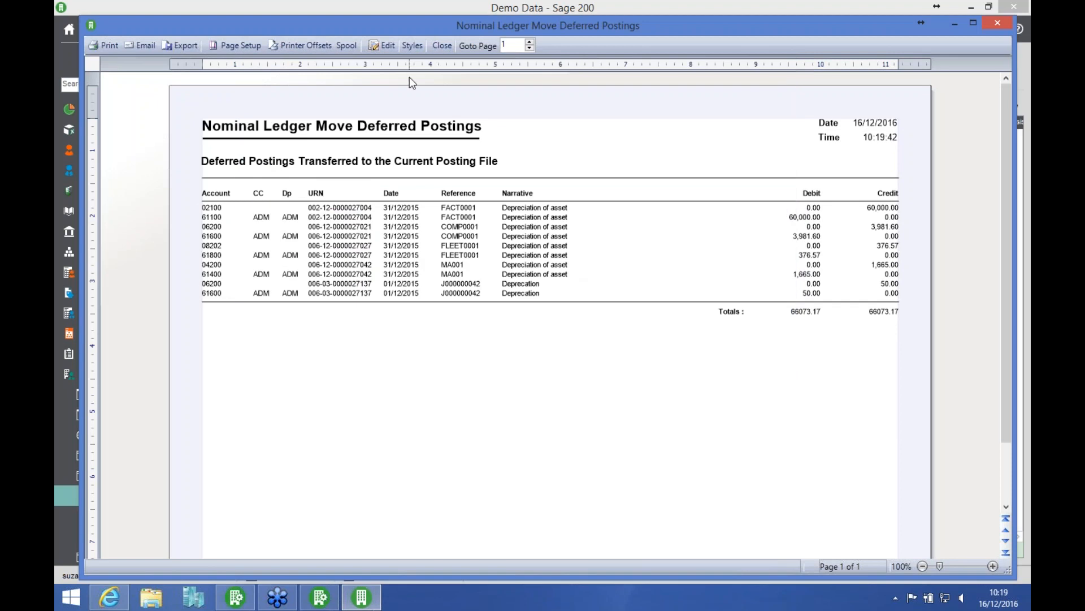
click(441, 49)
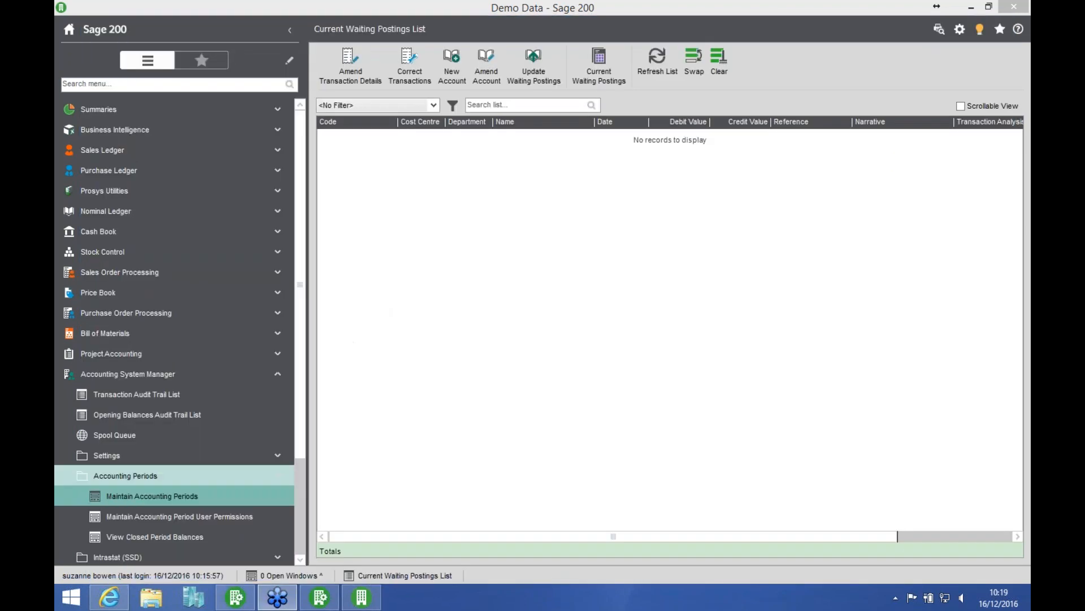
click(259, 496)
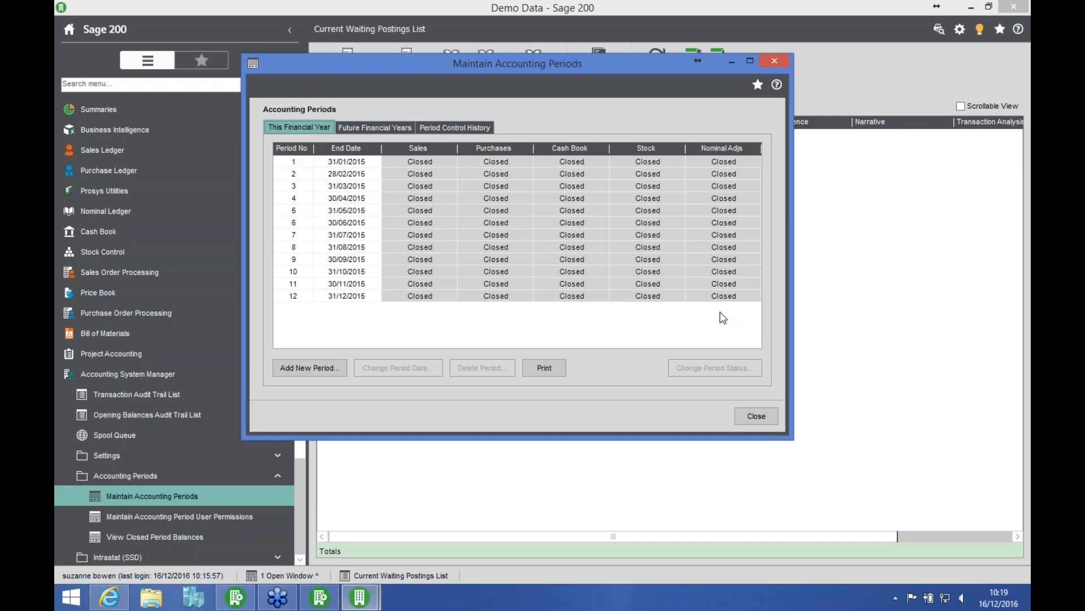
Step: Review the period statuses for the future financial year Current Year +1, and close the accounting periods
click(385, 128)
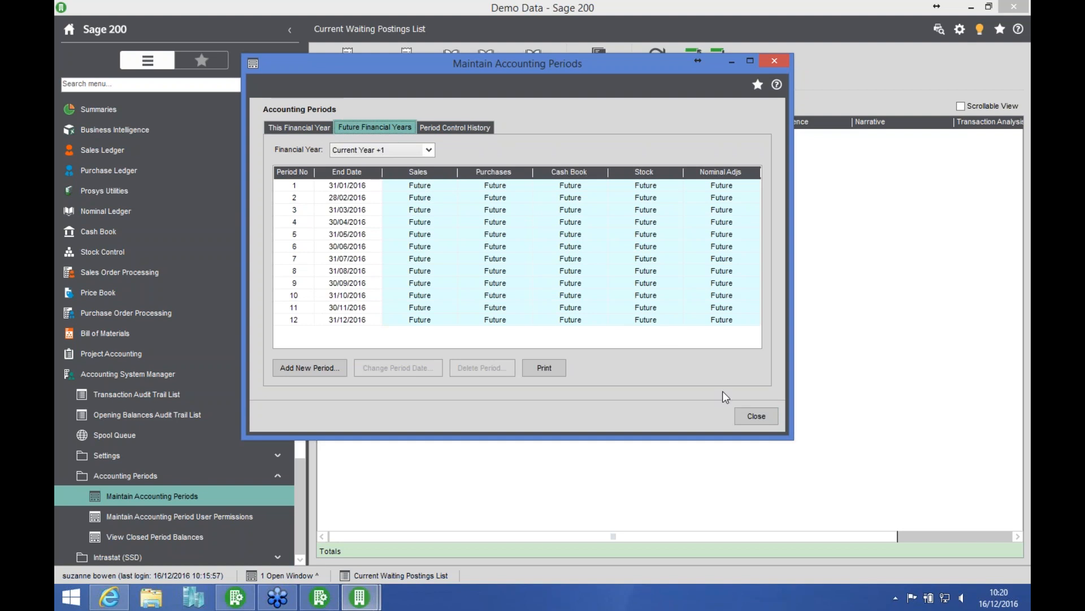
click(748, 418)
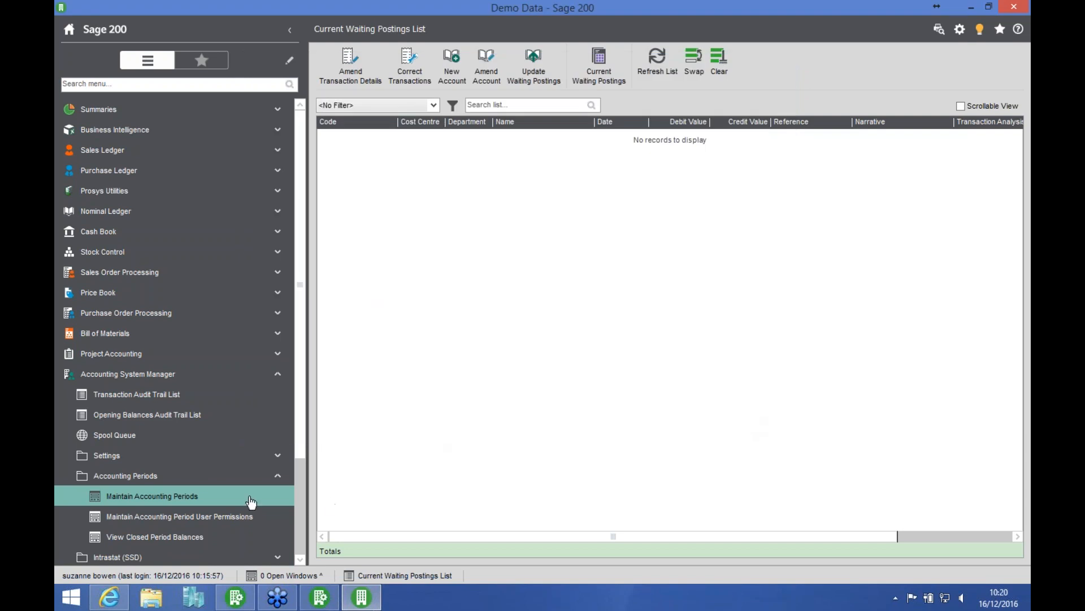
click(227, 478)
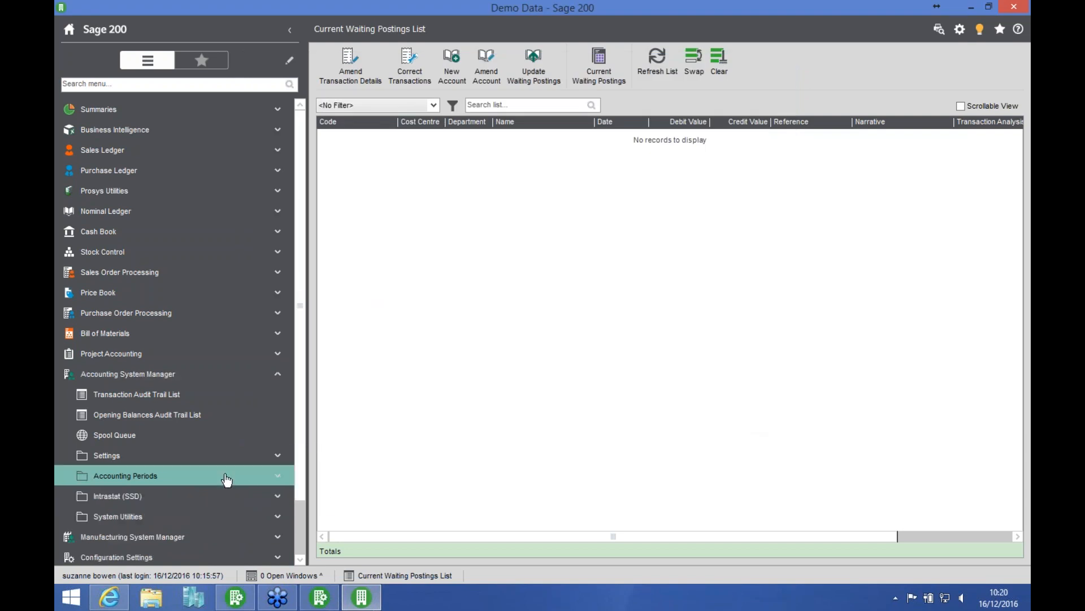
Step: Run the nominal ledger Year End routine, confirming the final trial balance, final financial statements and all other required reports as produced
click(185, 223)
click(121, 394)
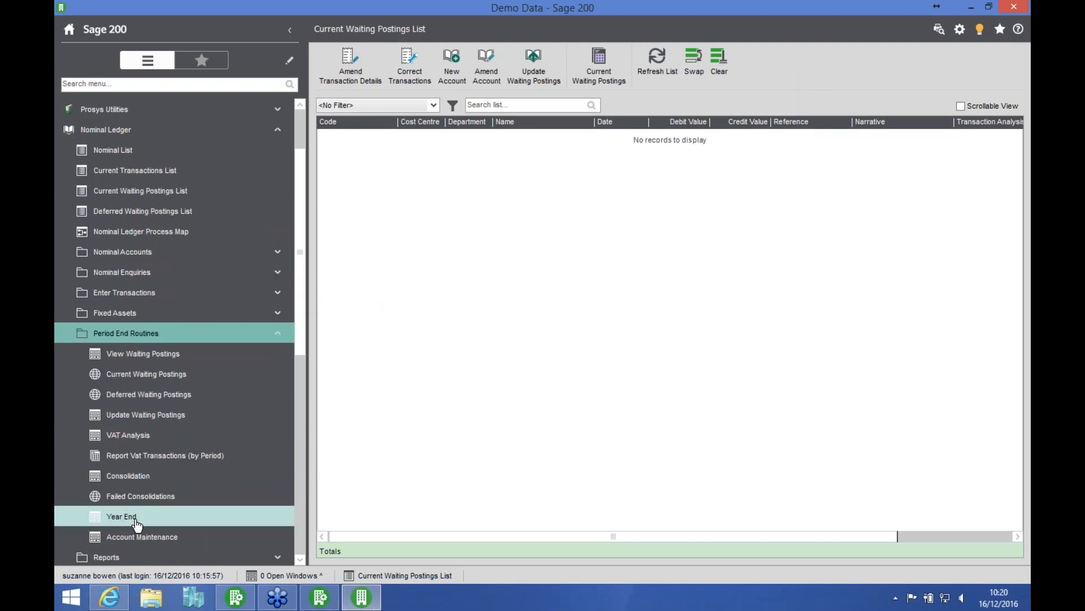
click(138, 524)
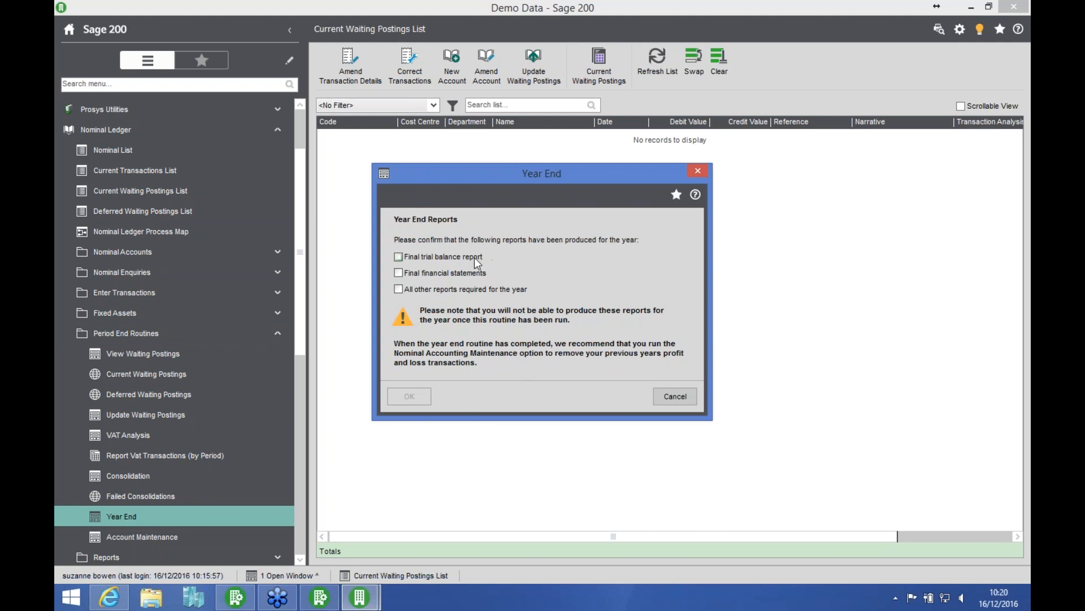
click(398, 257)
click(397, 290)
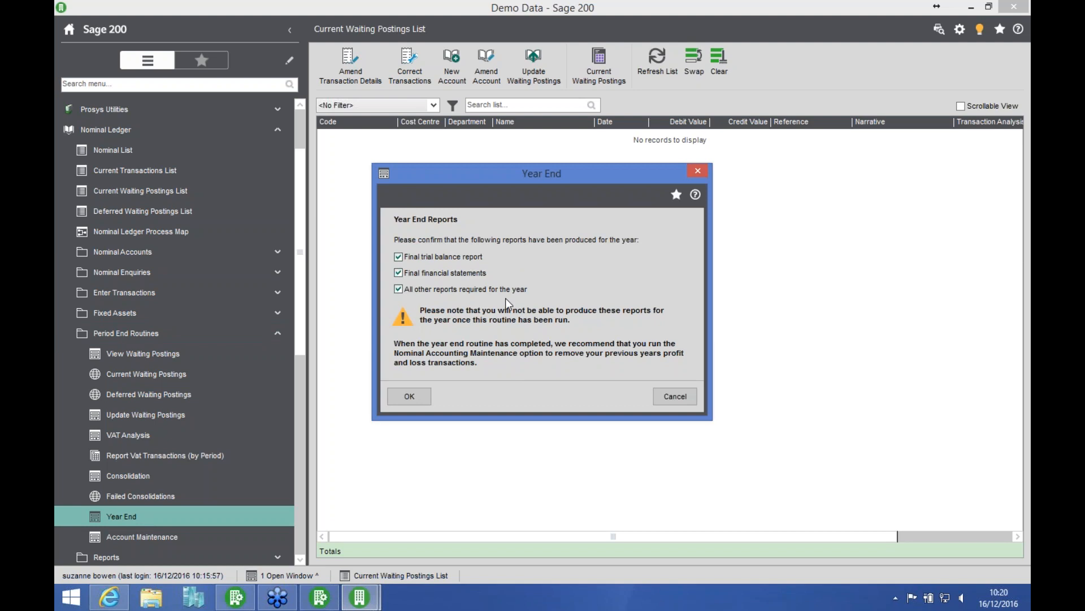
click(411, 396)
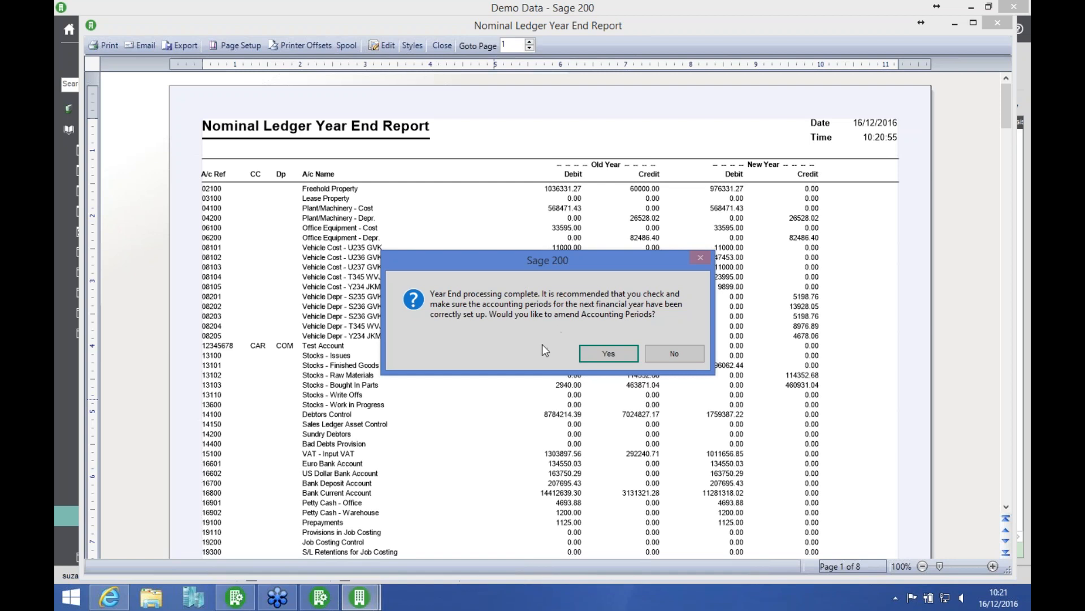
Step: Accept amending the accounting periods, open period 1 (31/01/2016) to Sales and Purchase Ledger transactions, and close the deferred postings report
click(607, 355)
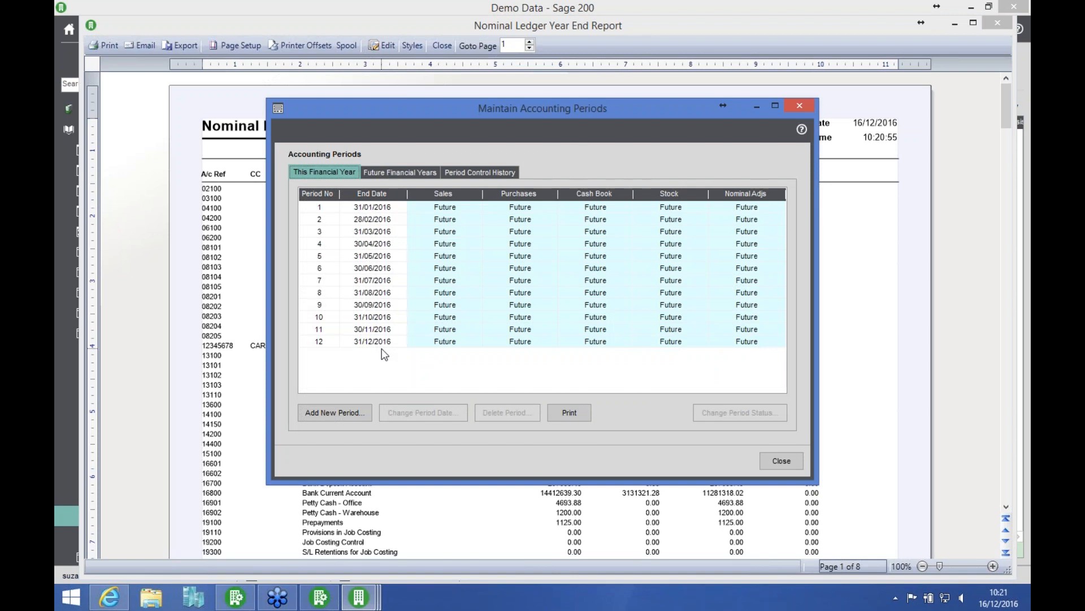
click(452, 209)
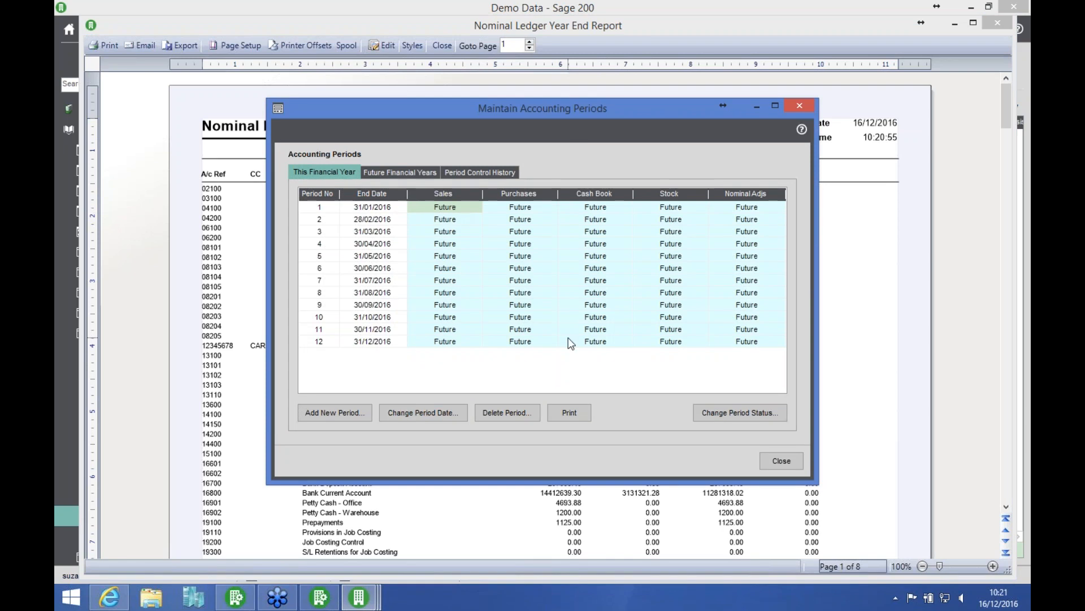
click(731, 413)
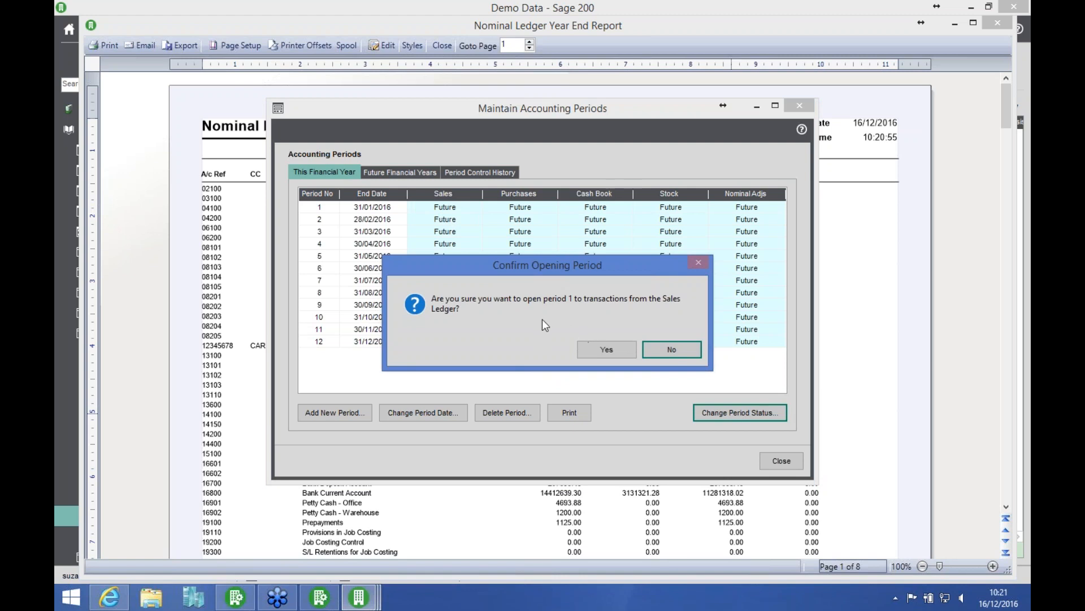
click(606, 348)
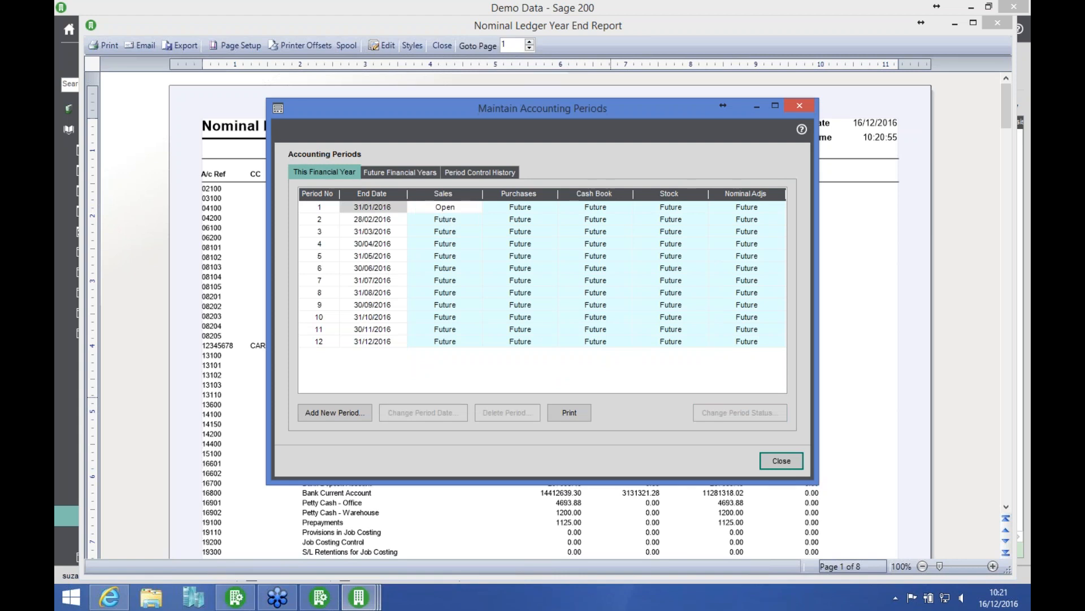
click(531, 209)
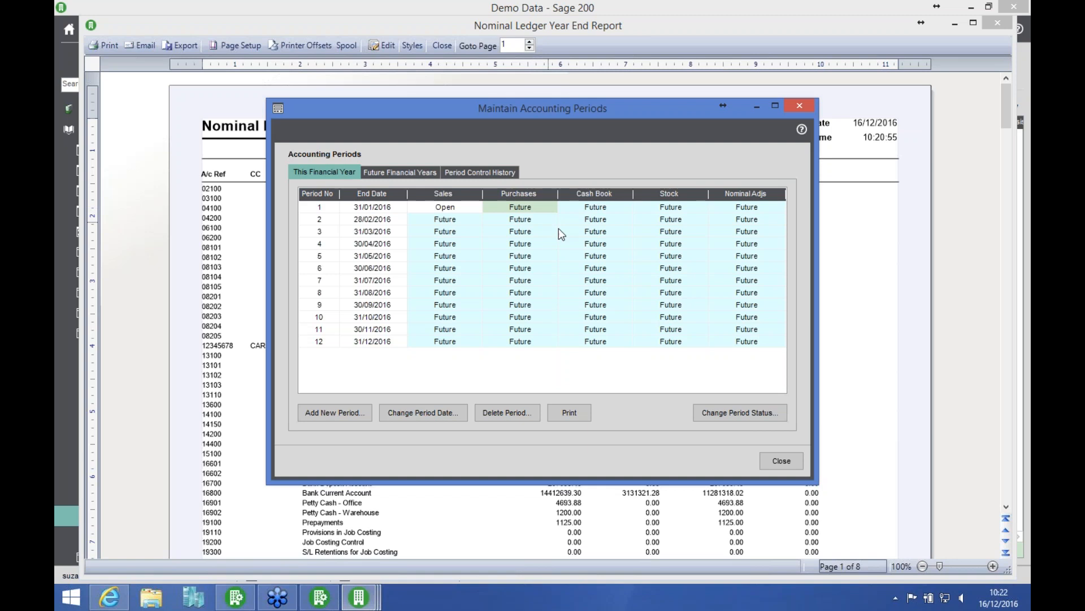
click(704, 411)
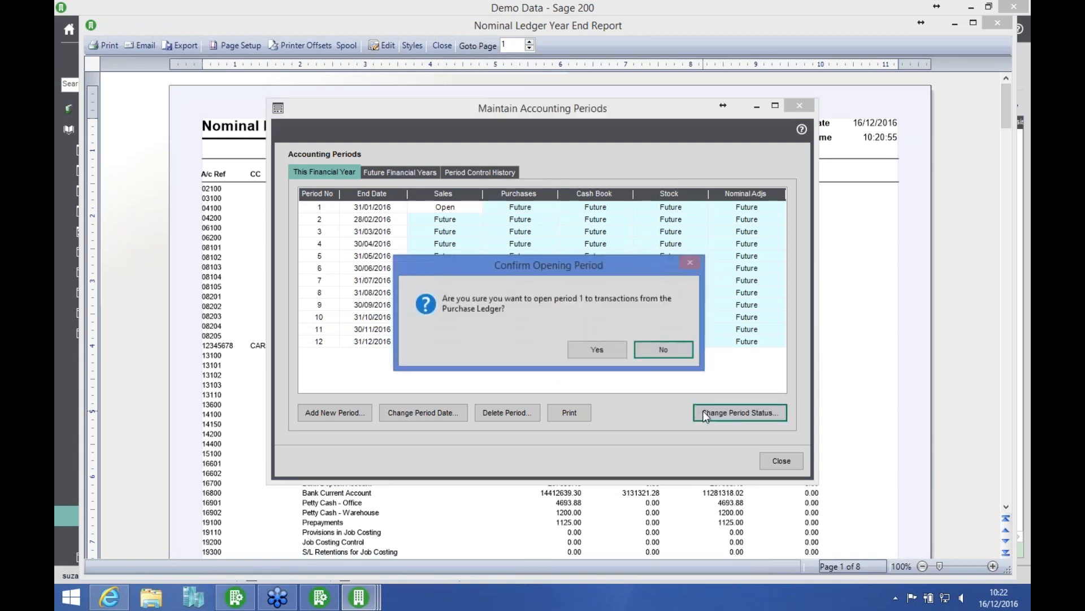
click(597, 348)
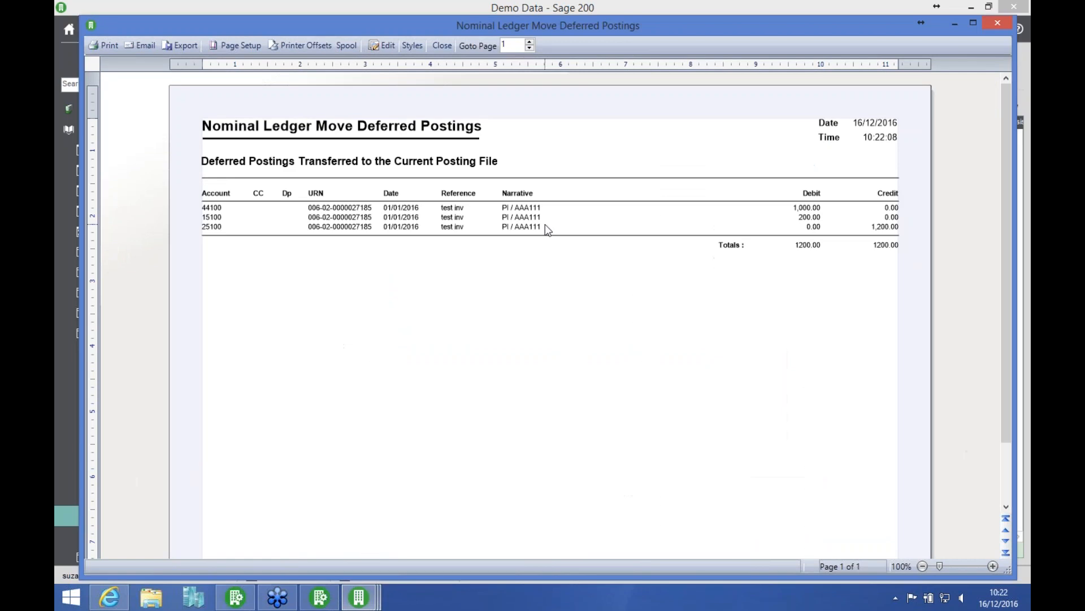
click(444, 44)
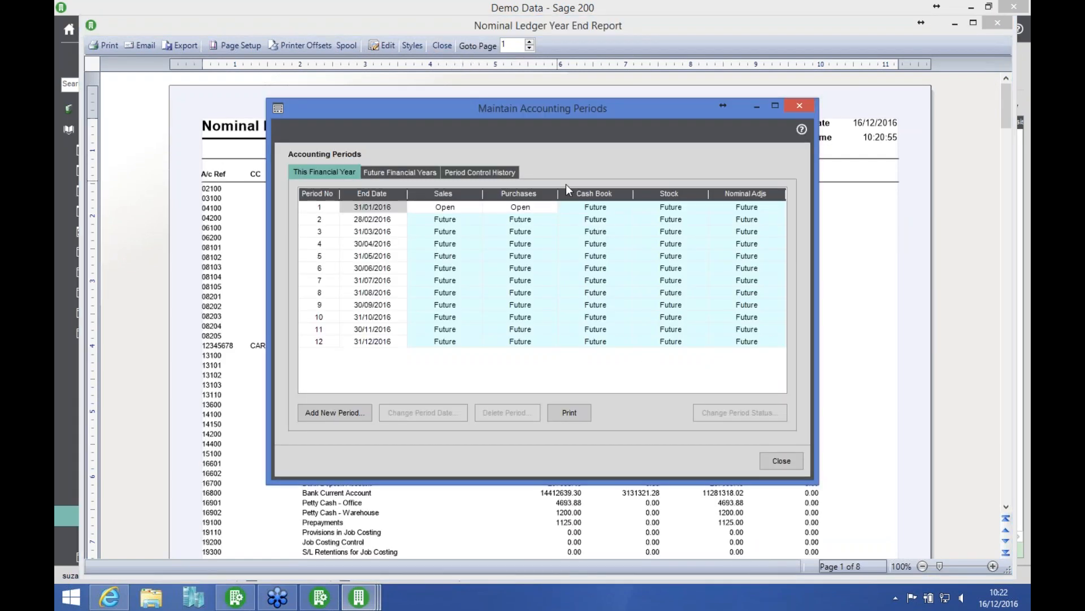
Step: Open period 1 (31/01/2016) to Cash Book and Stock transactions, and close the resulting deferred postings report
click(594, 208)
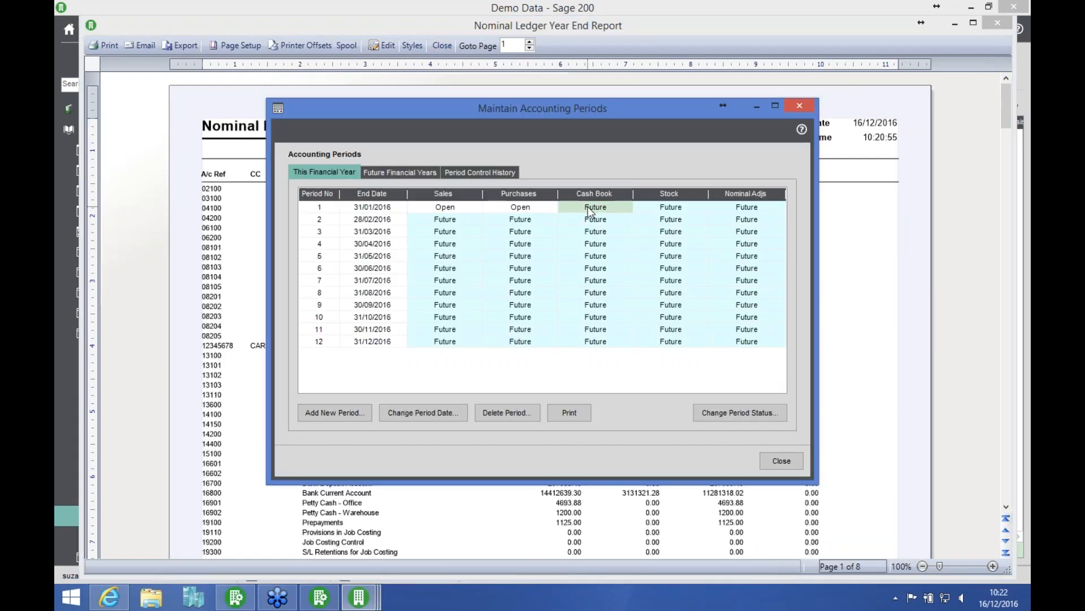
click(728, 419)
click(601, 349)
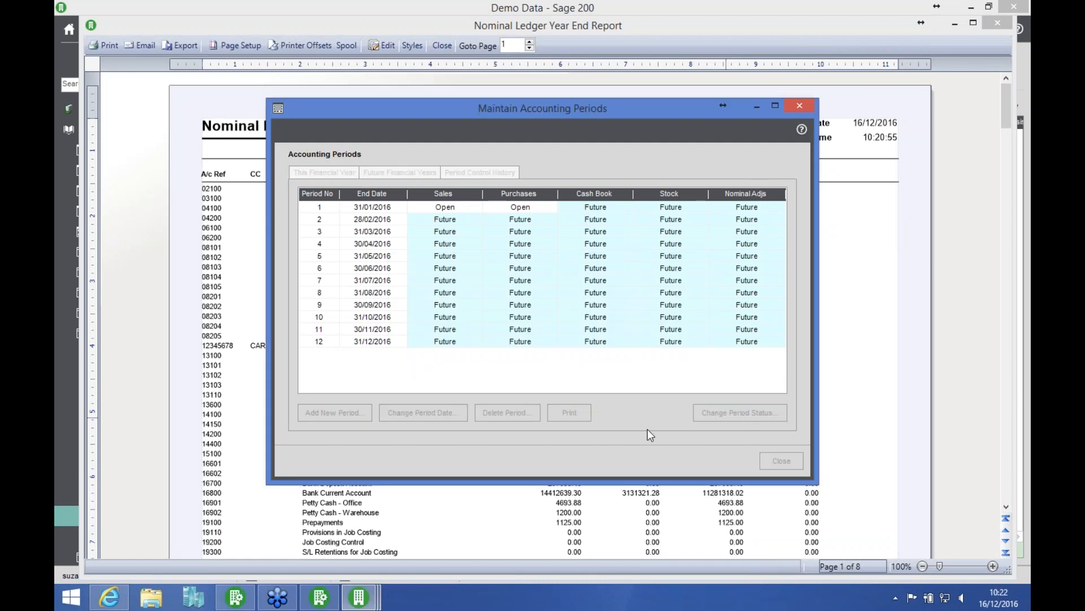
click(686, 209)
click(734, 410)
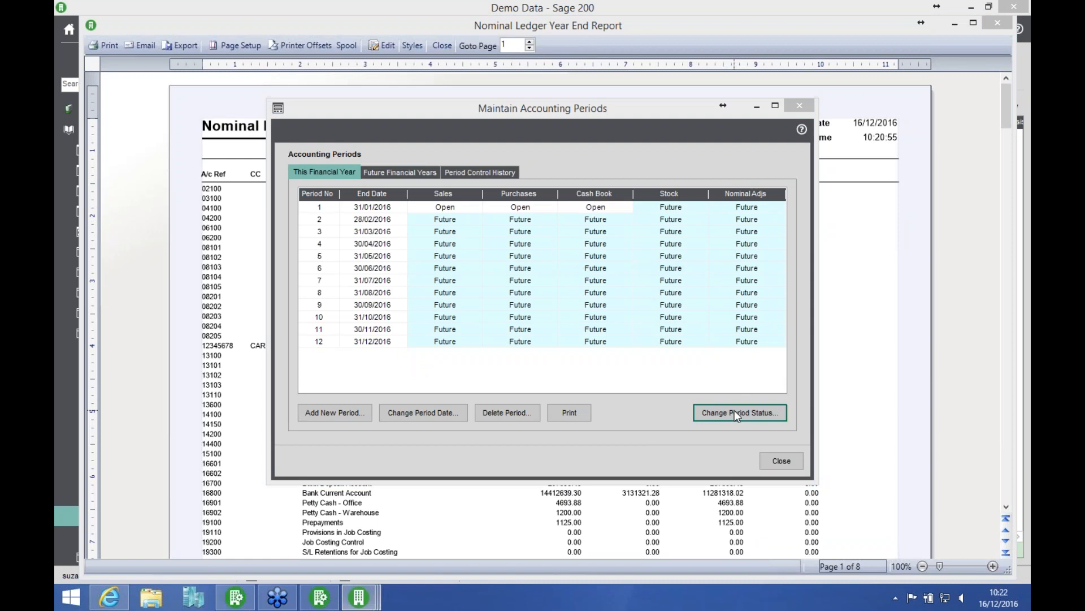
click(614, 348)
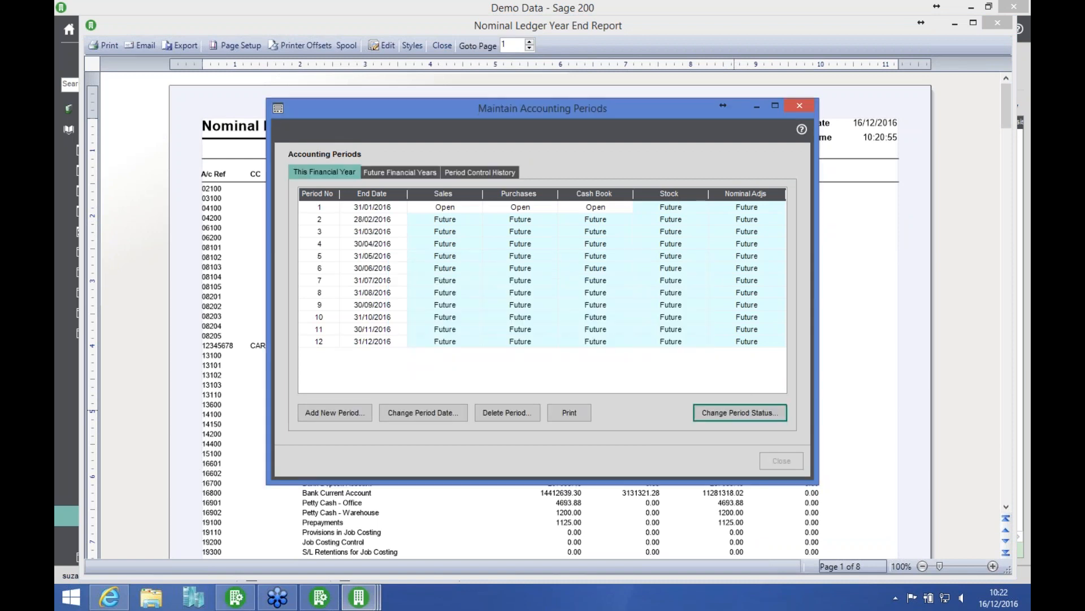
click(442, 45)
Step: Open period 1 (31/01/2016) to Nominal Ledger transactions
click(723, 208)
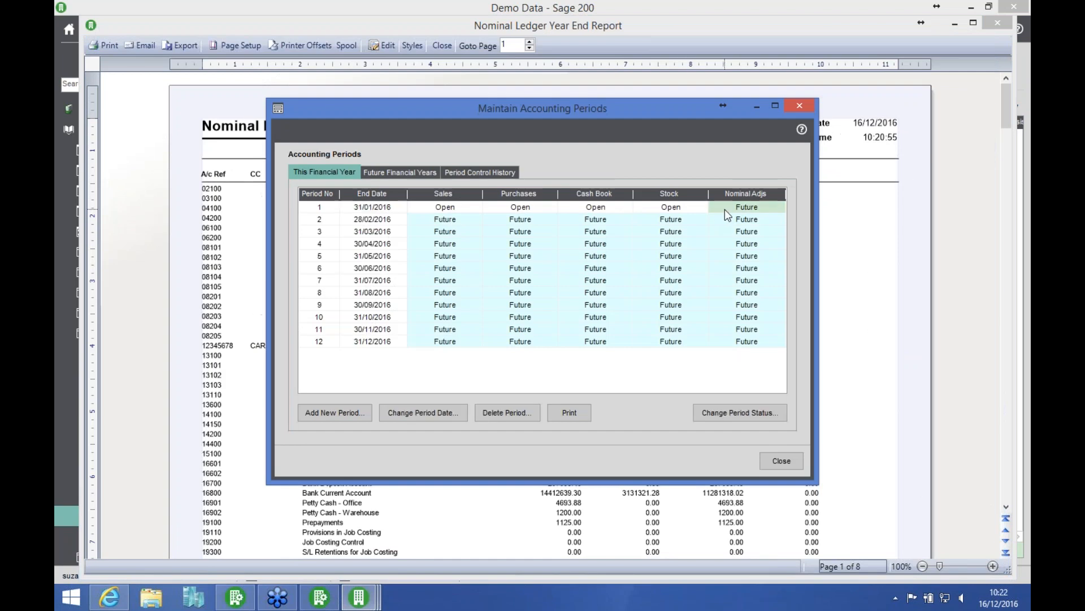
click(713, 412)
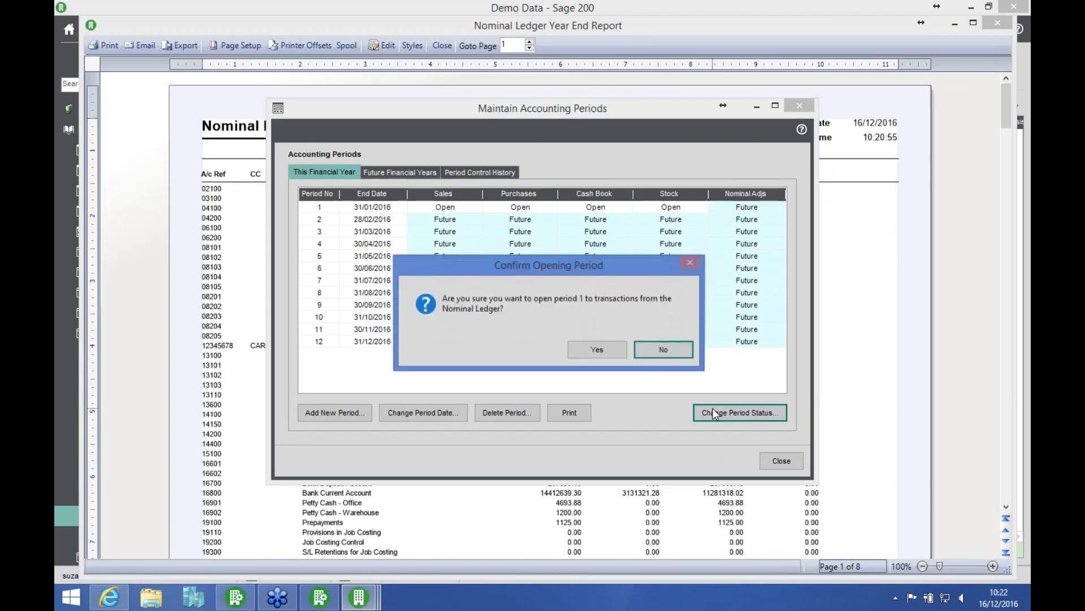
click(605, 351)
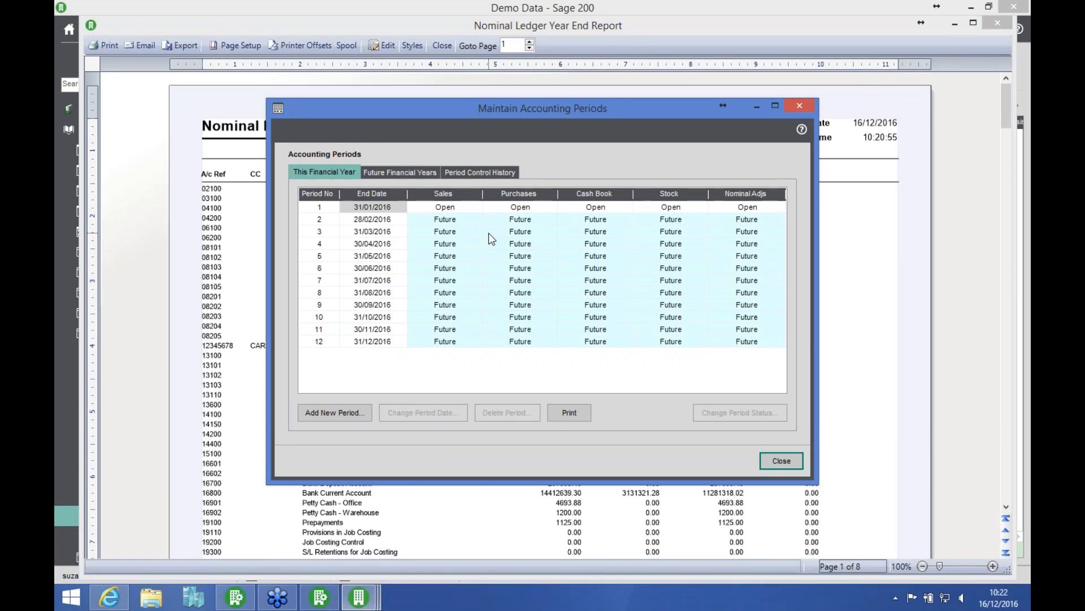
Step: Leave period 2 unchanged, close the accounting periods and the Nominal Ledger Year End Report, and collapse the period end routines
click(442, 221)
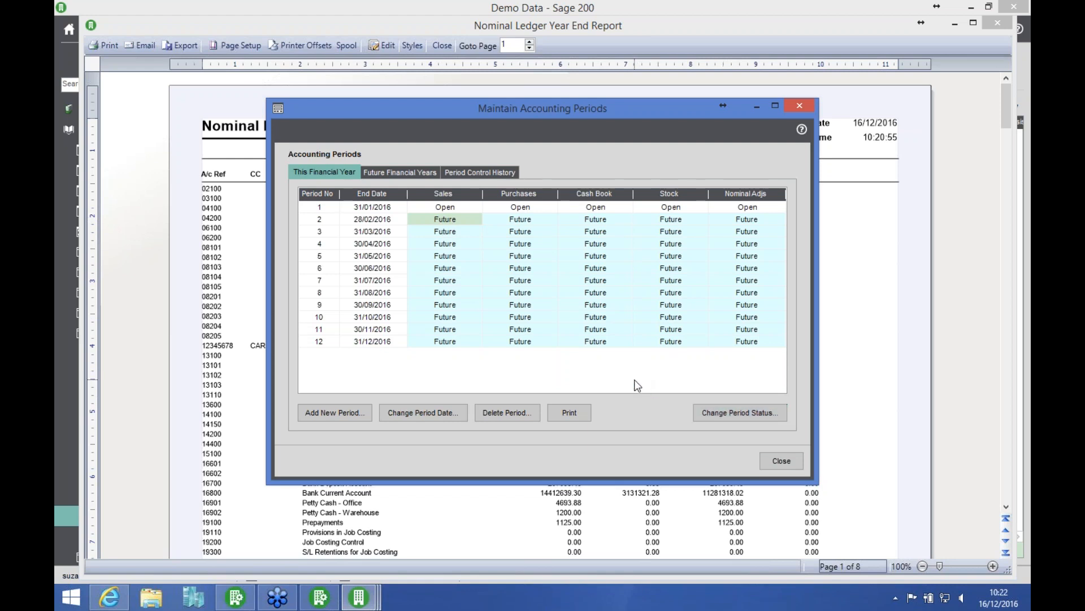
click(780, 461)
click(444, 46)
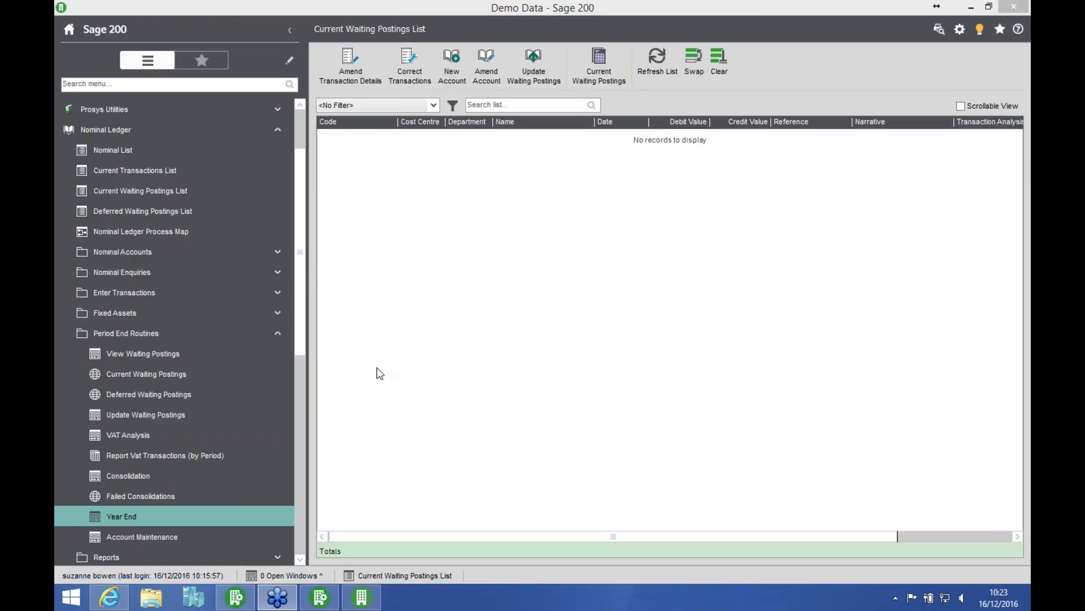
click(224, 338)
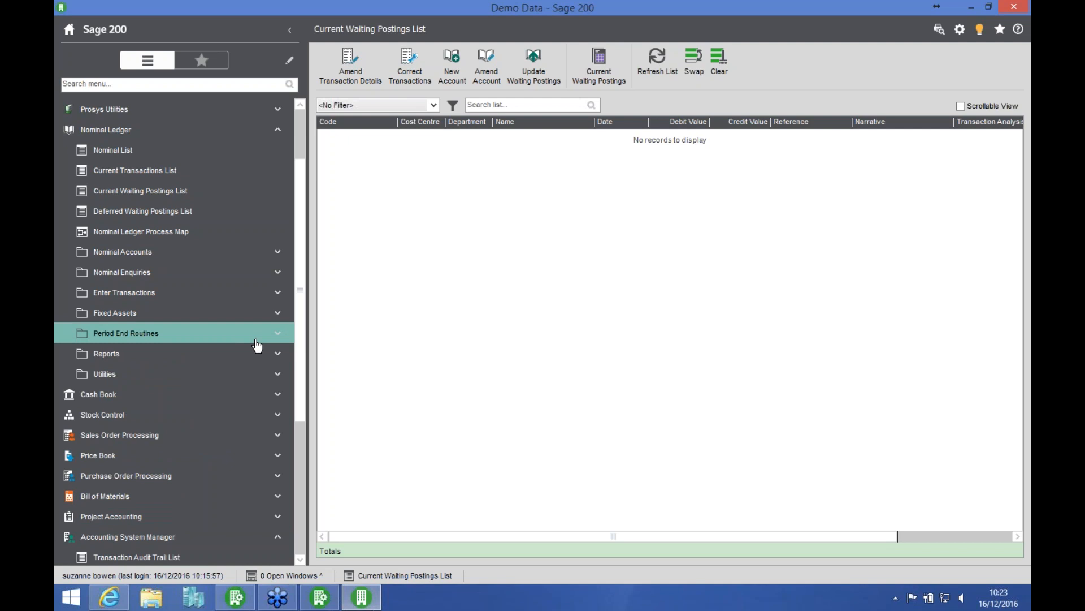
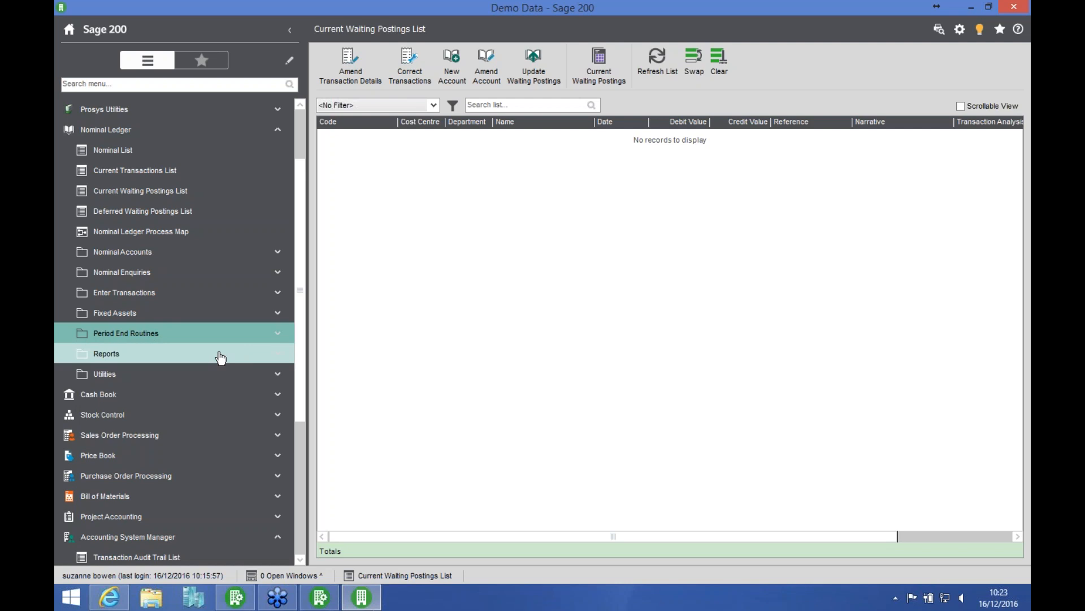
Step: Open the nominal Account Maintenance routine and select archiving balance sheet and profit and loss transactions up to period 12 (31/12/2015)
click(188, 340)
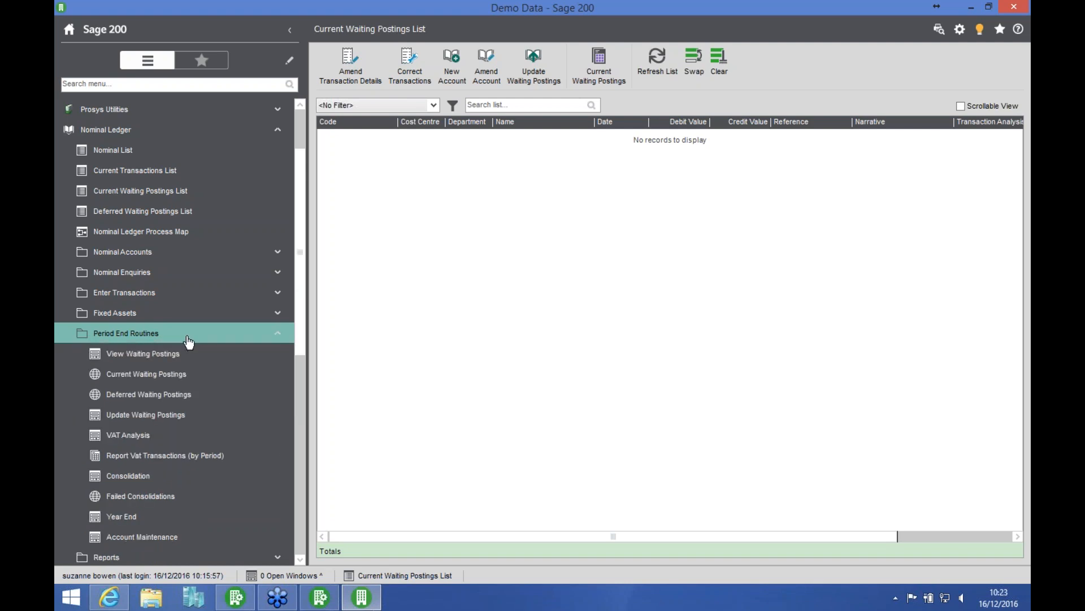
click(132, 540)
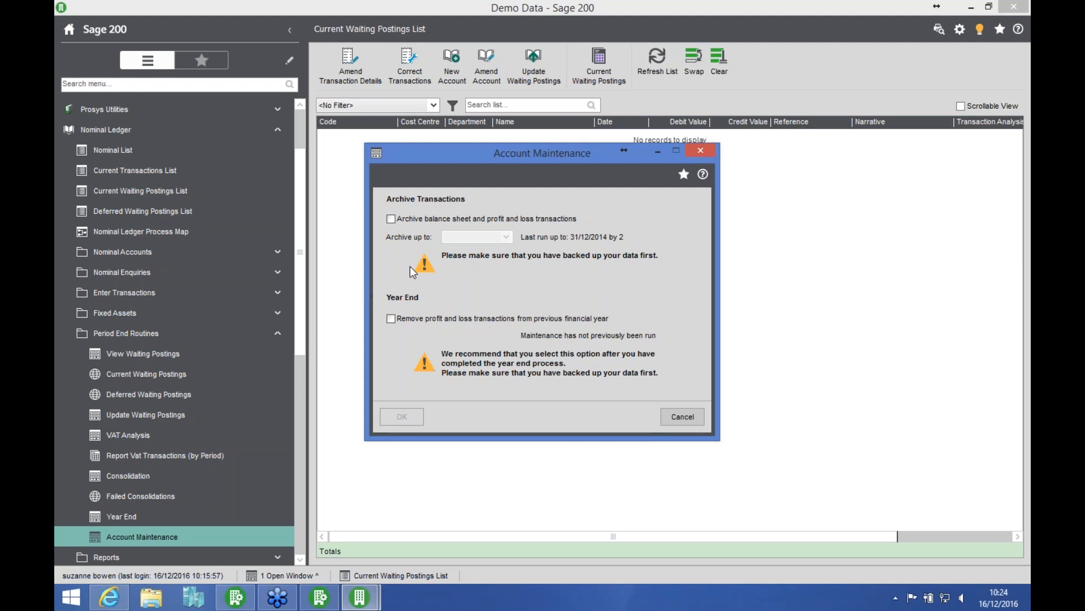
click(391, 219)
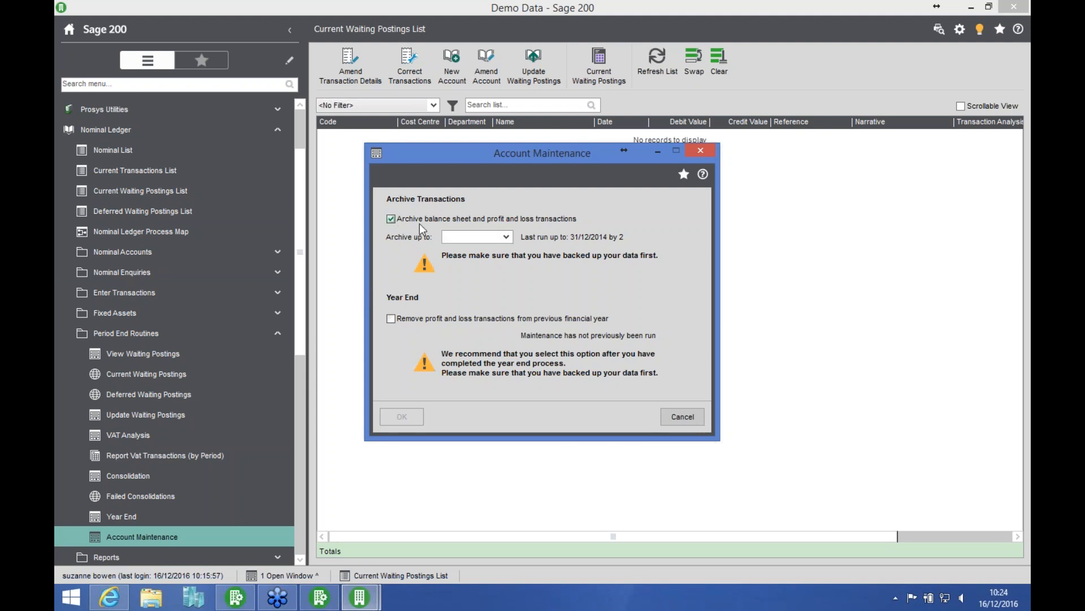
click(461, 237)
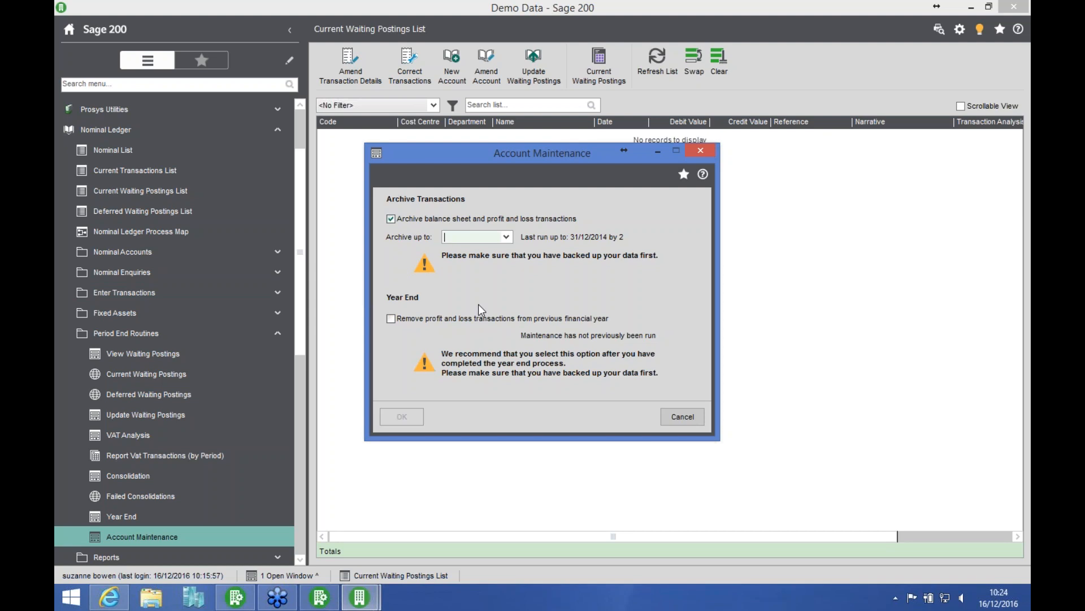
text(311215)
key(Tab)
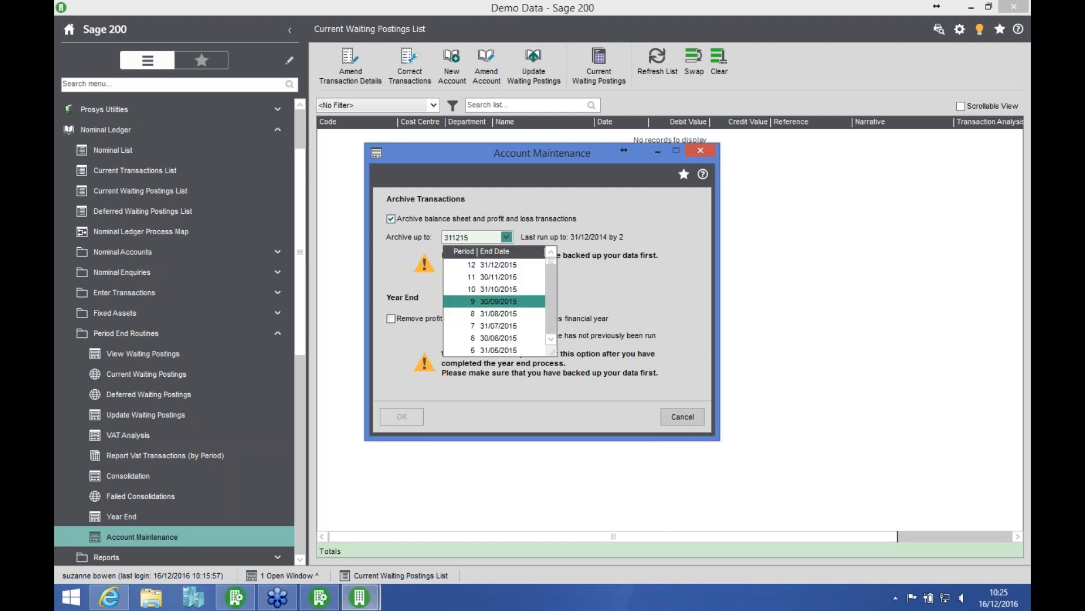
click(507, 266)
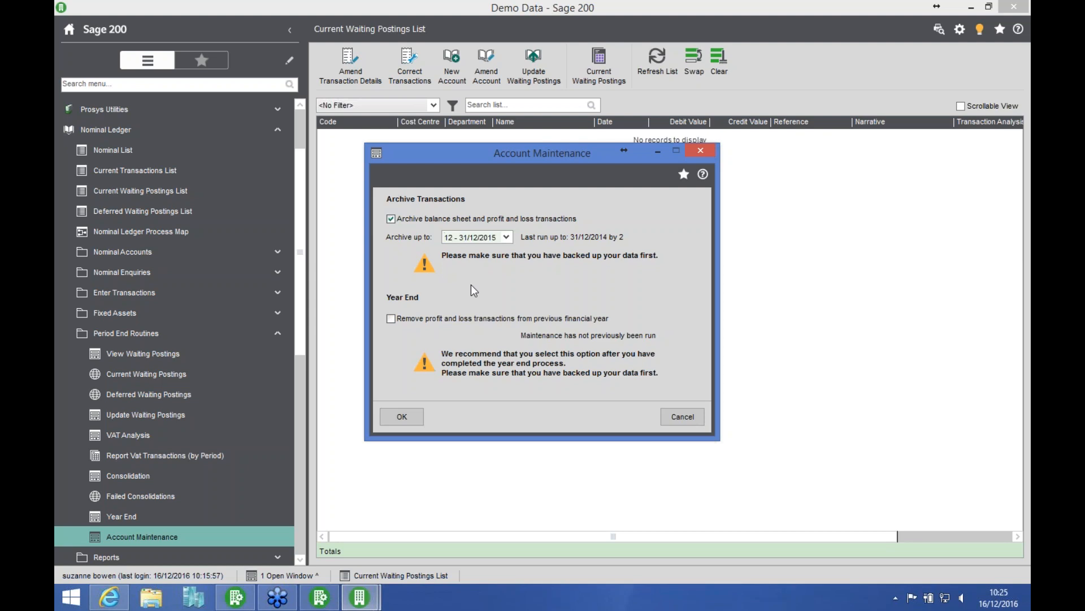
Step: Run account maintenance with only removal of profit and loss transactions from the previous financial year, and collapse the period end routines
click(391, 319)
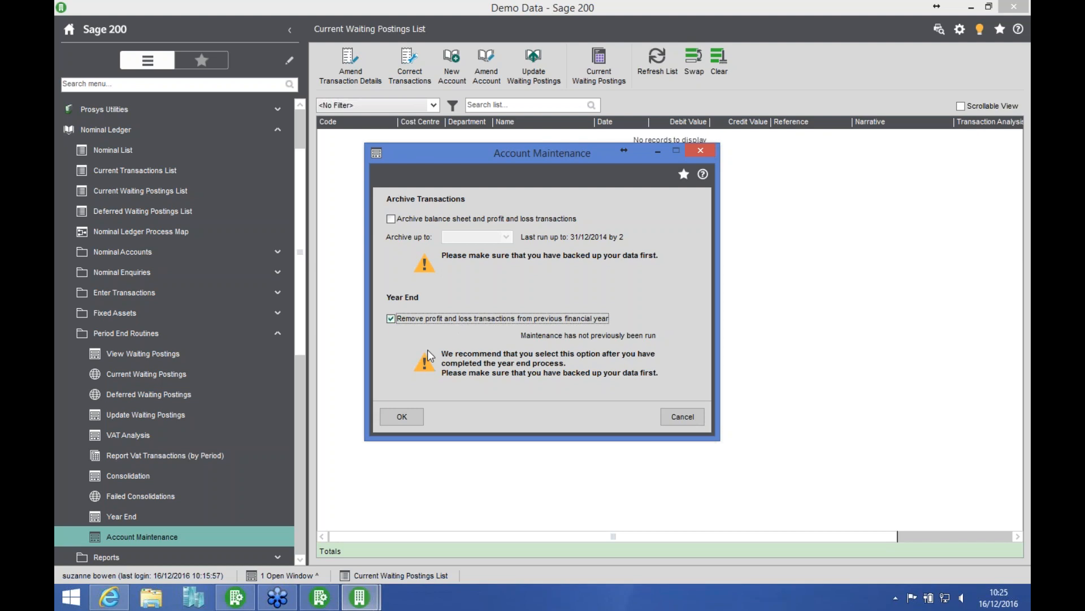
click(401, 417)
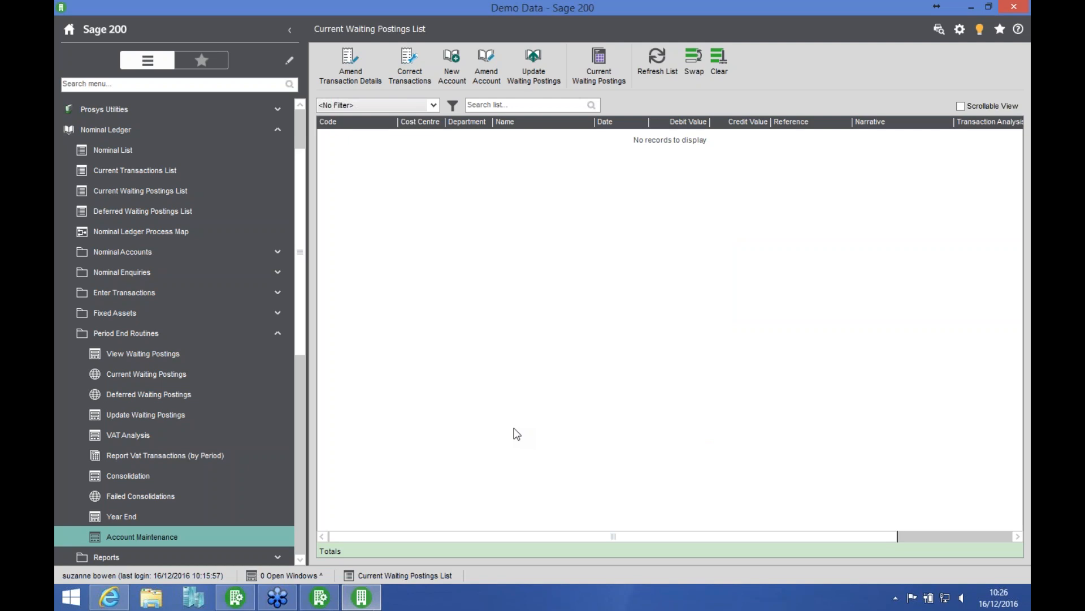
click(230, 333)
Step: Find Sales Birmingham (31100 BIR VAL) in the Nominal List, view its current transactions, and close the enquiry
click(205, 153)
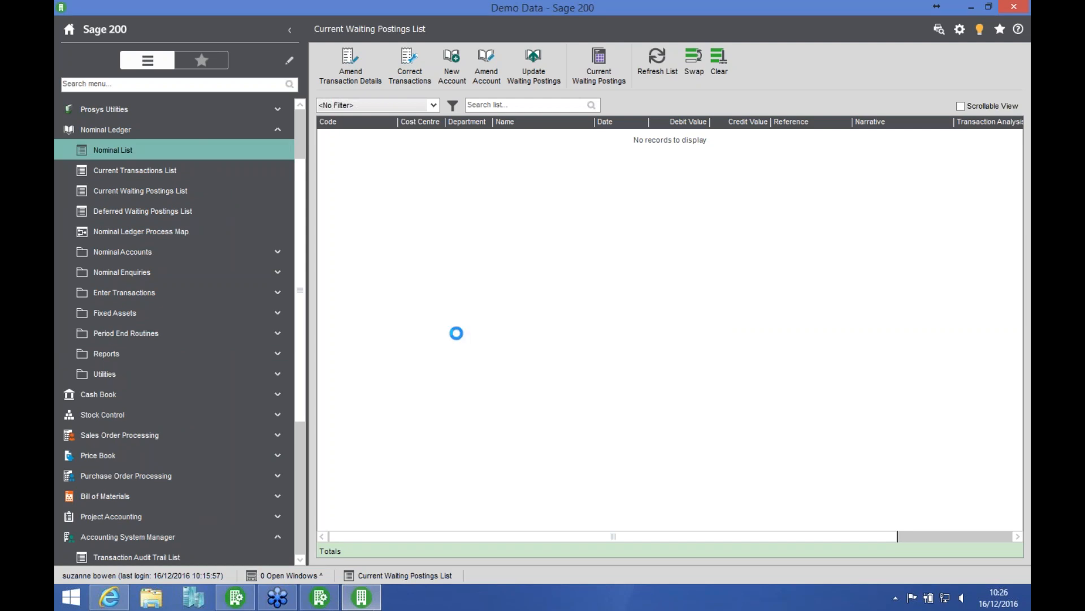
click(411, 346)
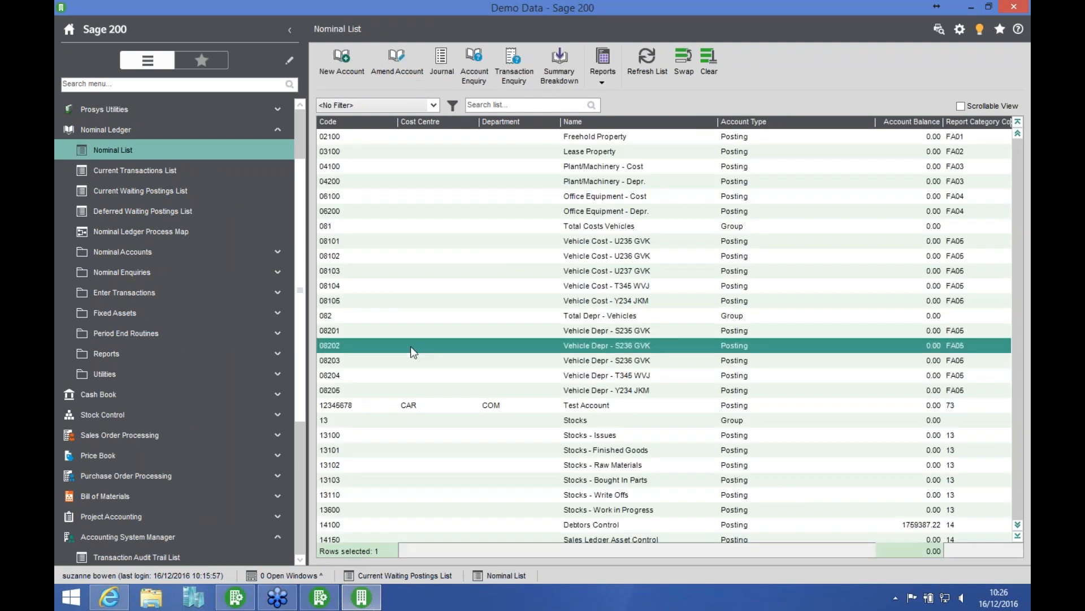
key(3)
key(Down)
key(Down)
key(Down)
key(Down)
key(Down)
key(Down)
key(Down)
key(Down)
key(Down)
key(Down)
key(Down)
key(Down)
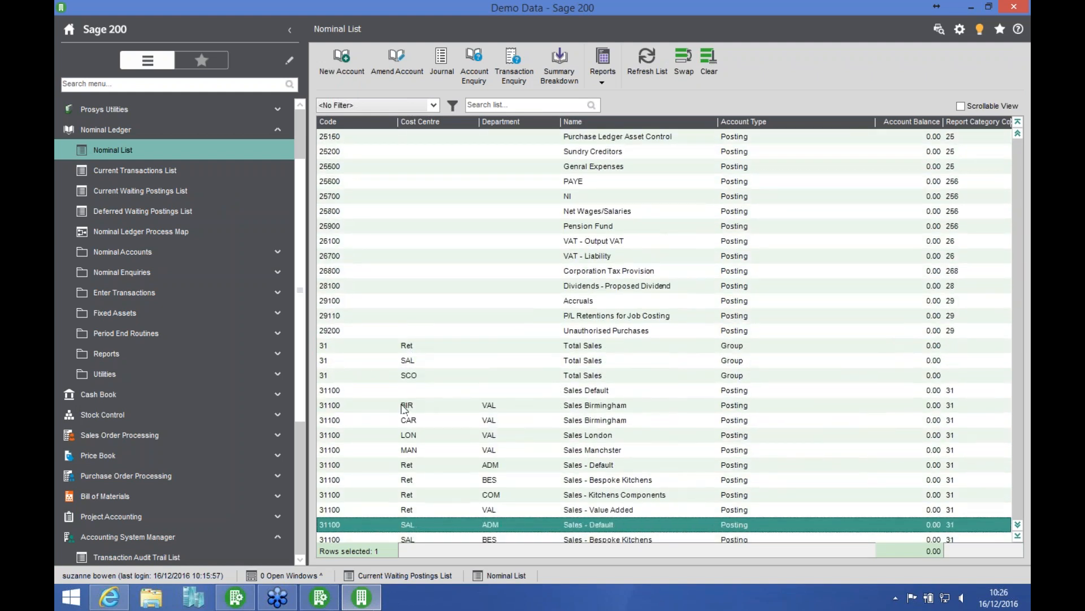
click(406, 407)
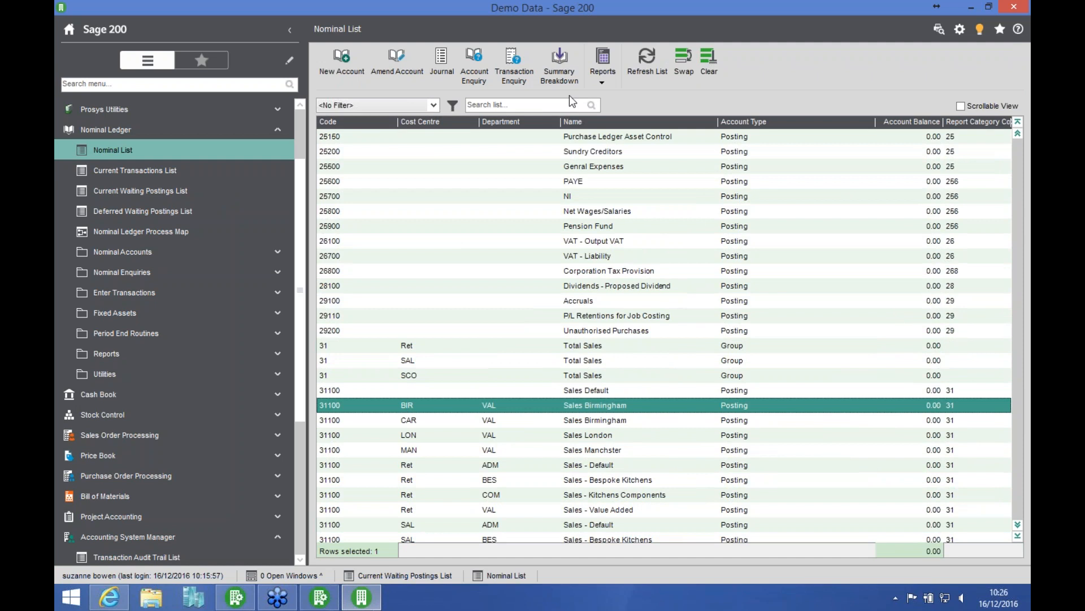
click(521, 76)
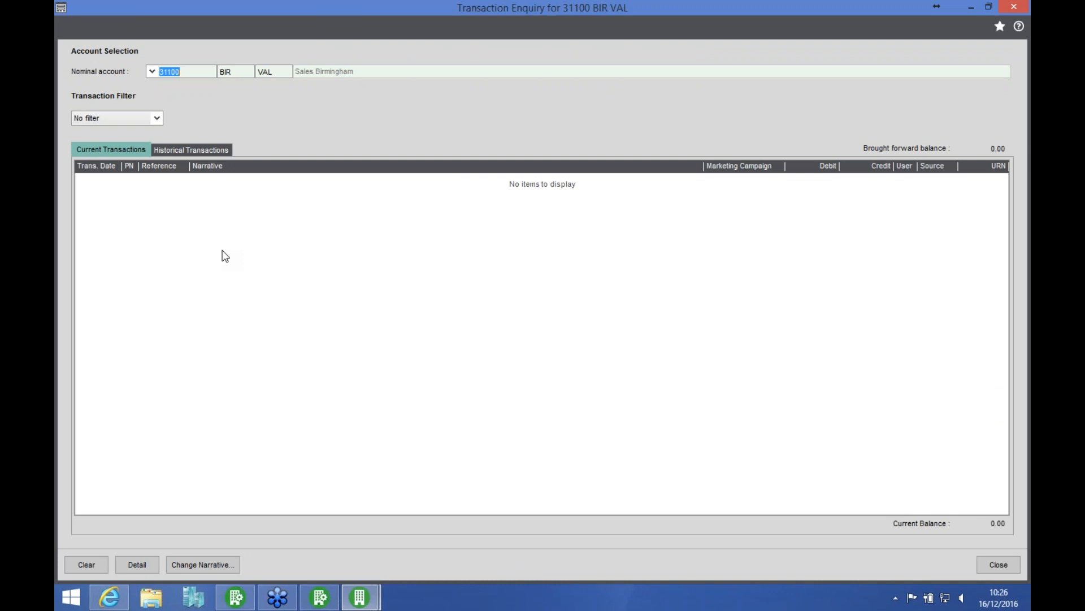
click(990, 564)
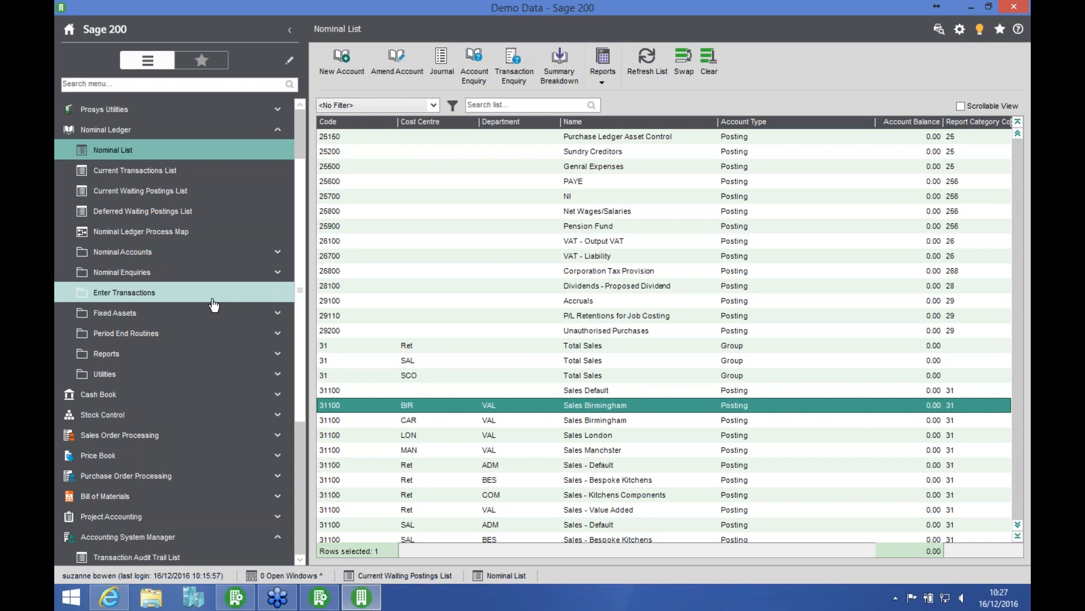
Step: Preview the Trial Balance (Posting Accounts) for period 1 (31/01/2016) in Pounds Sterling, check its second page, and close it
click(154, 355)
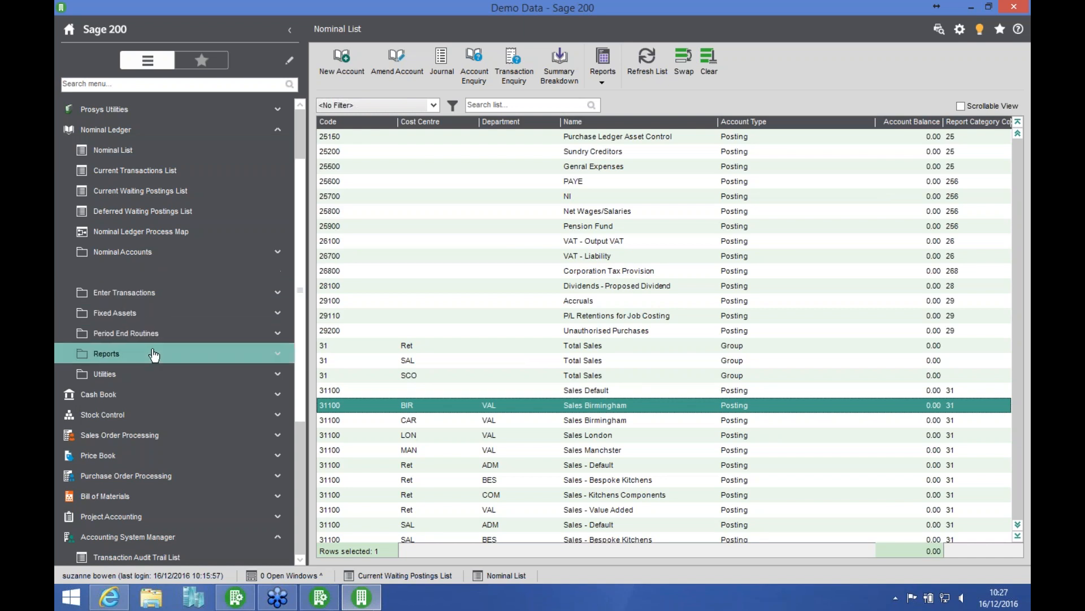
click(178, 395)
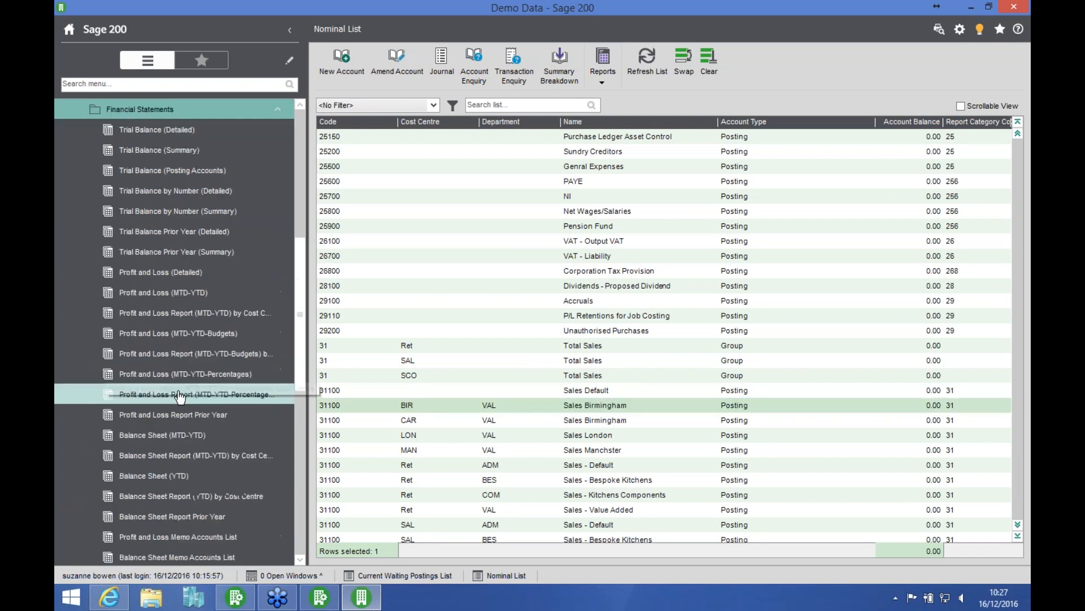
click(213, 171)
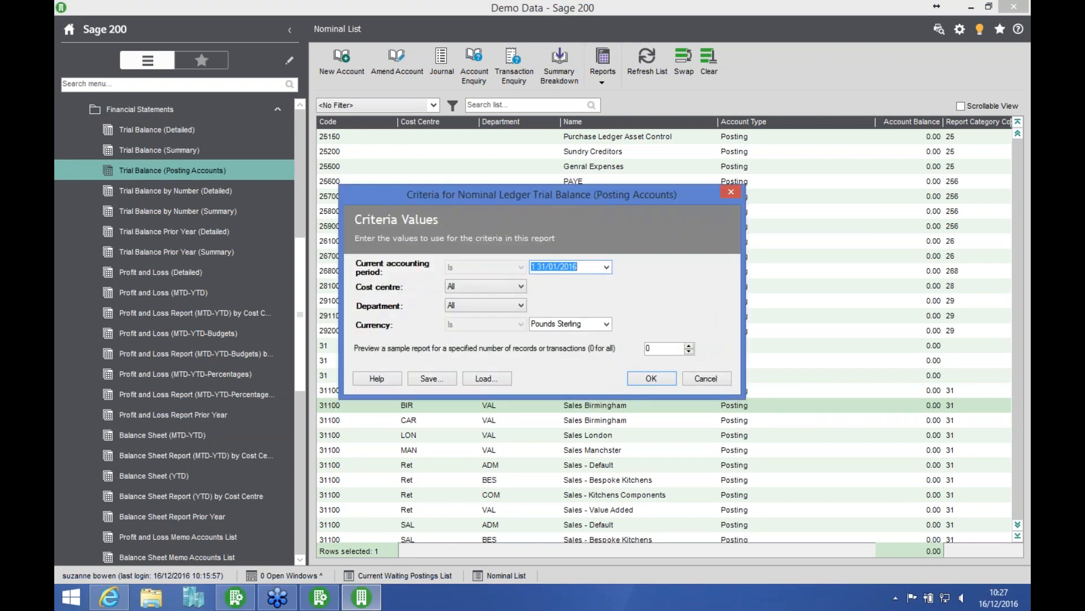
click(637, 377)
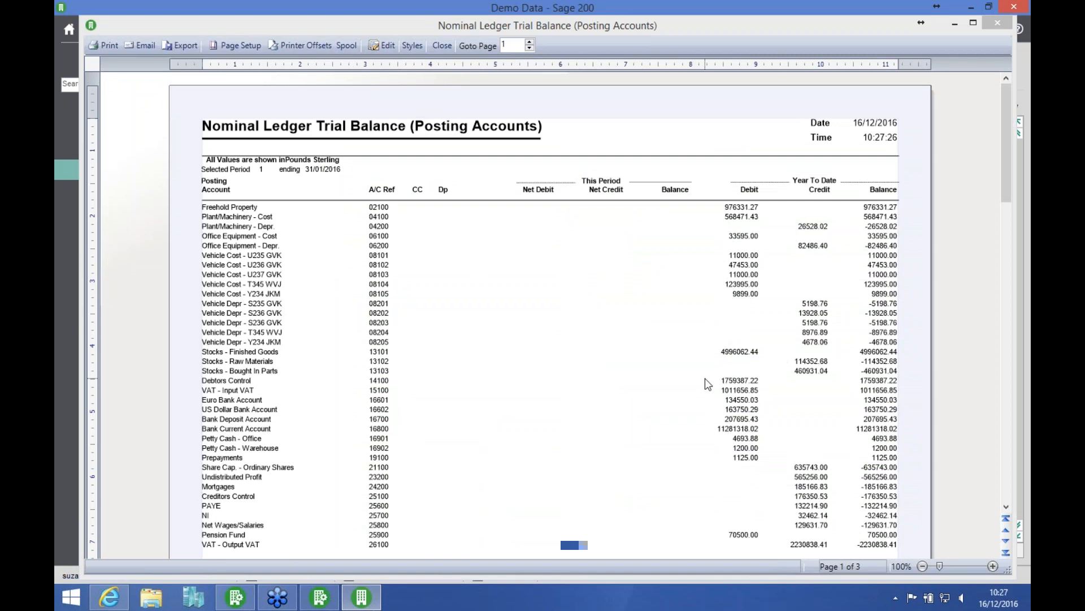
click(1011, 492)
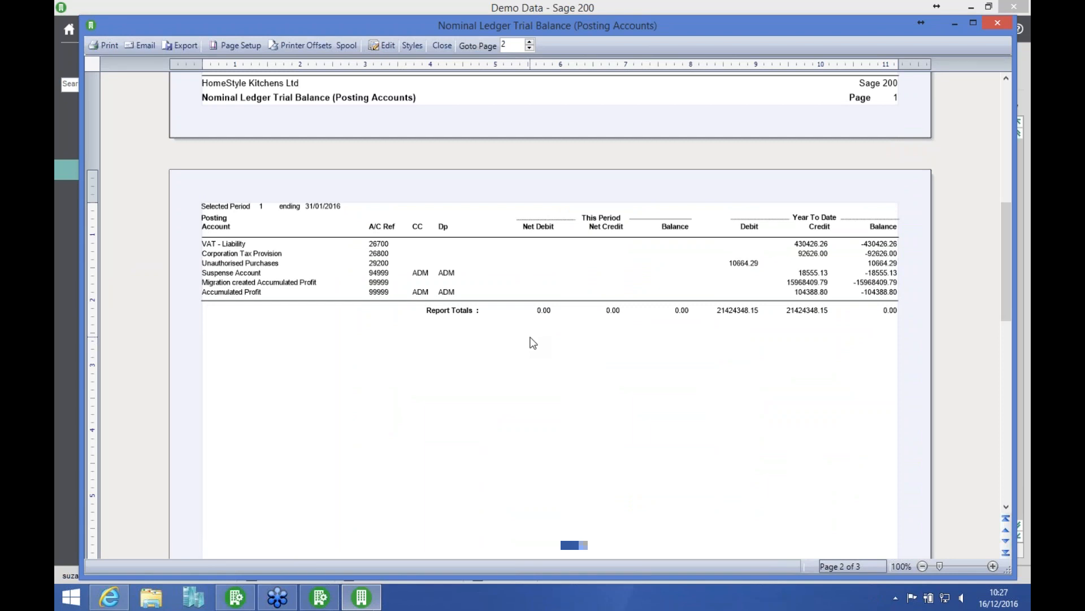
click(444, 47)
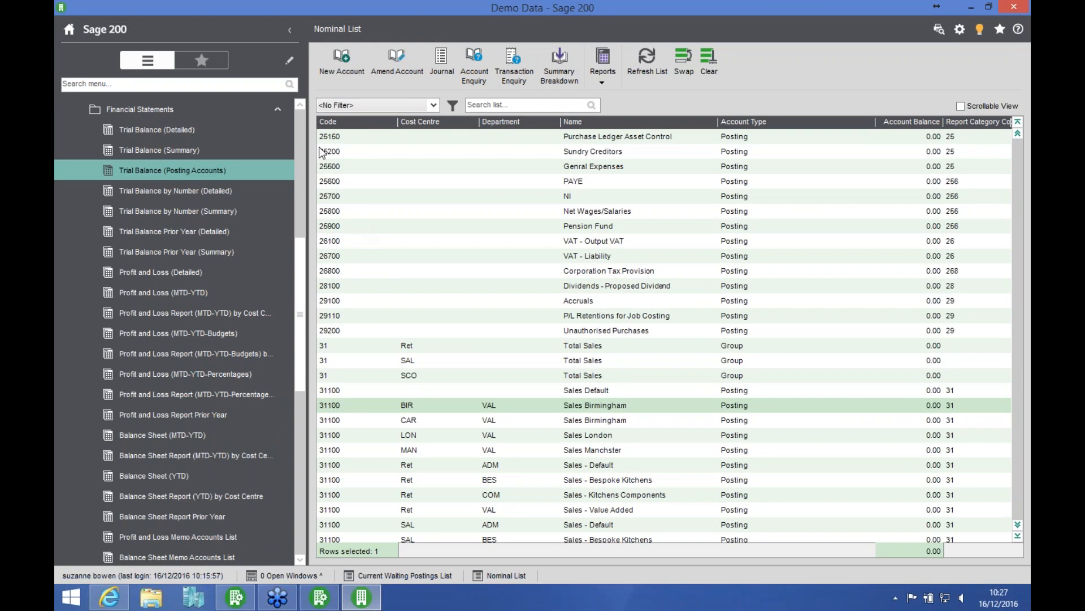
Step: Display the Current Waiting Postings List of the Nominal Ledger and refresh it
scroll(187, 150, up, 6)
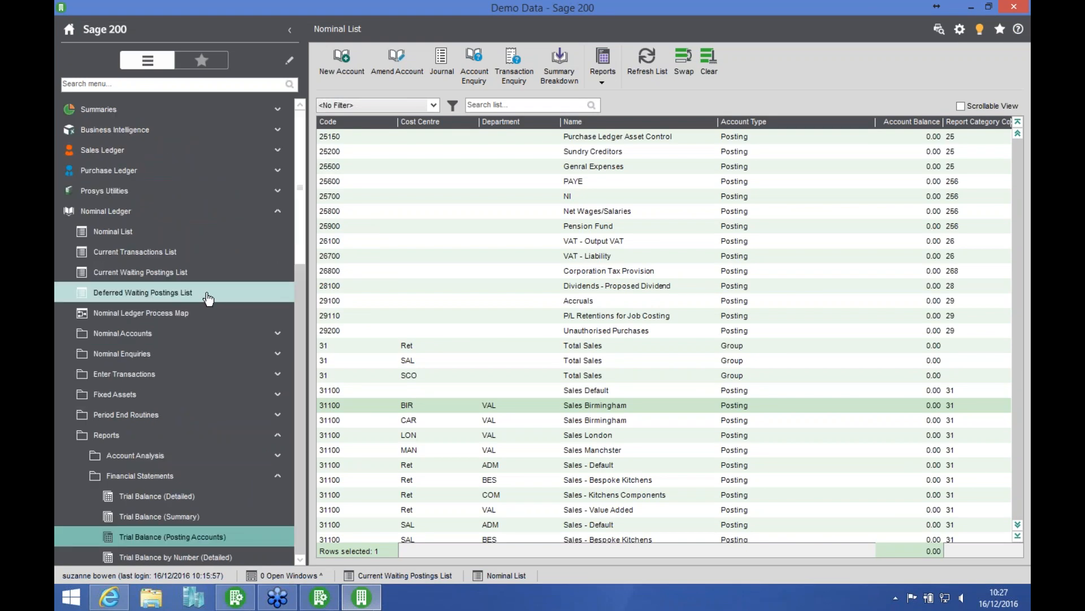
click(186, 273)
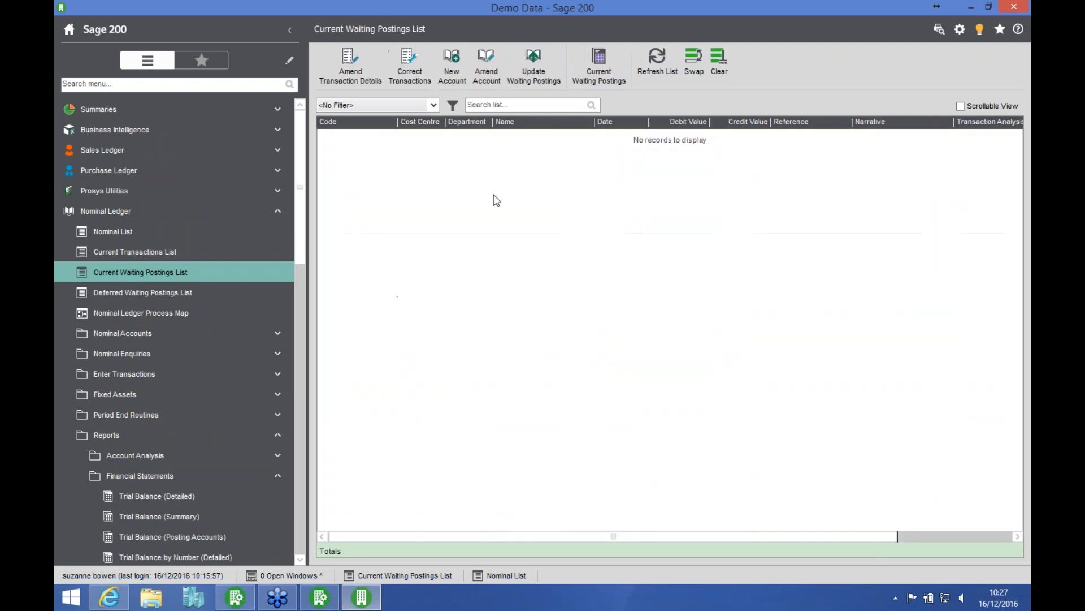
click(653, 71)
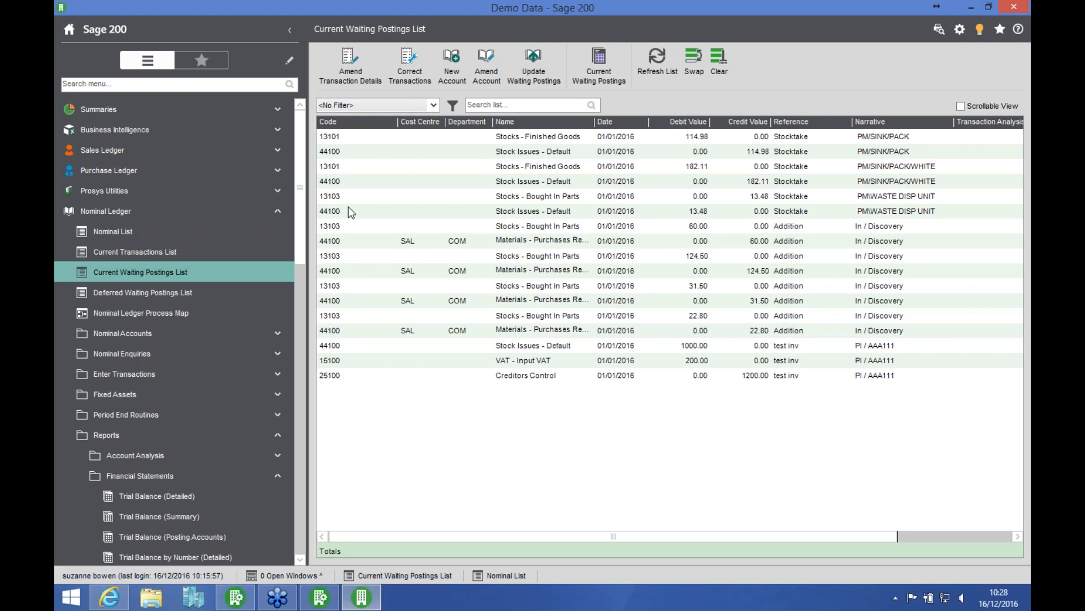
Step: Collapse the Nominal Ledger and open Archive SOP Orders and Returns in the Sales Order Processing file maintenance utilities
click(247, 210)
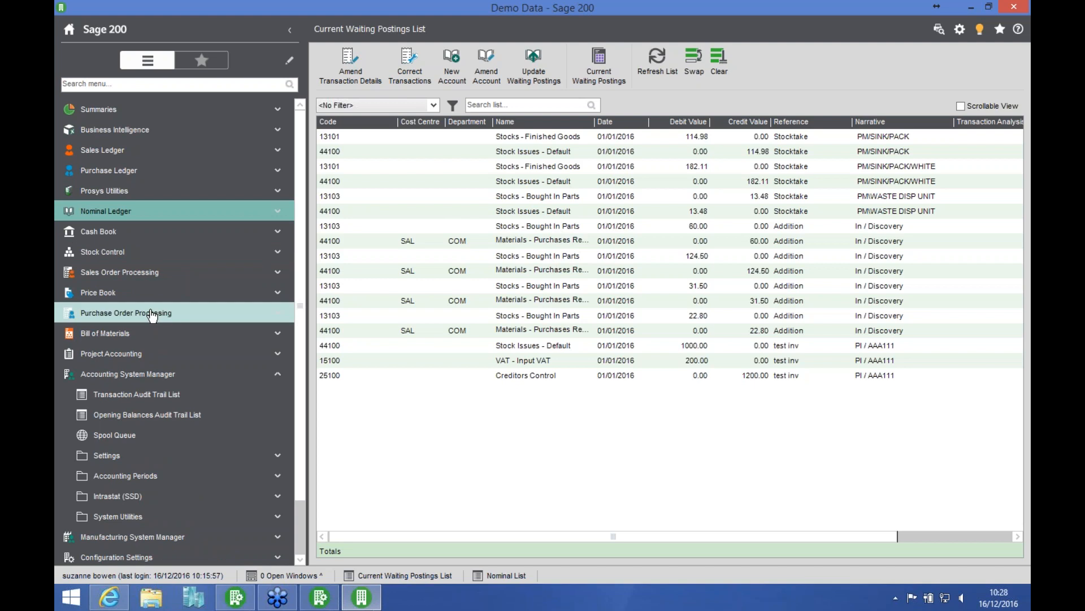
click(175, 279)
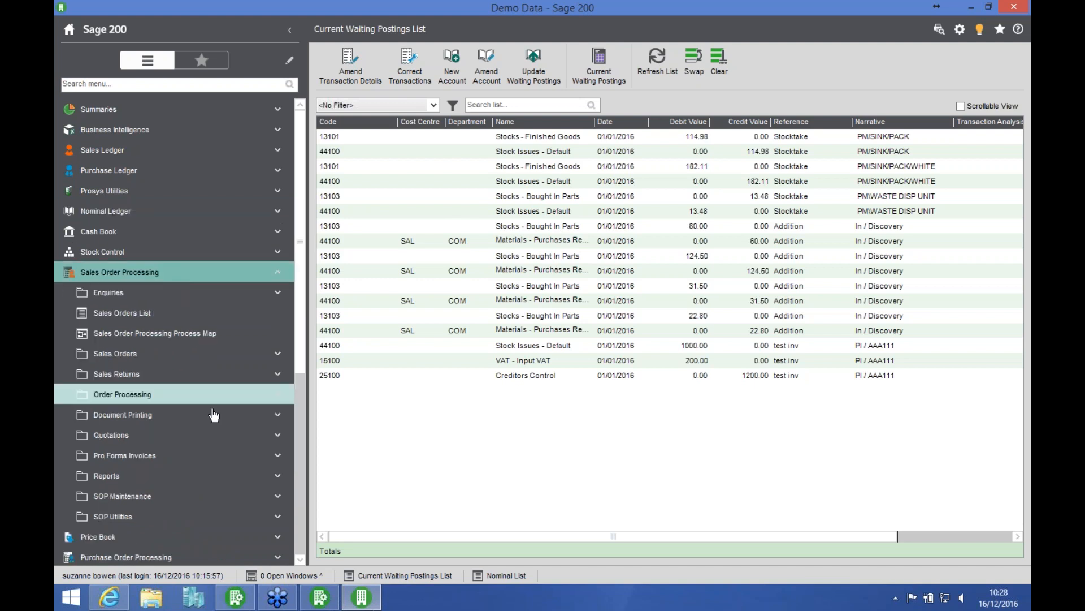
click(147, 517)
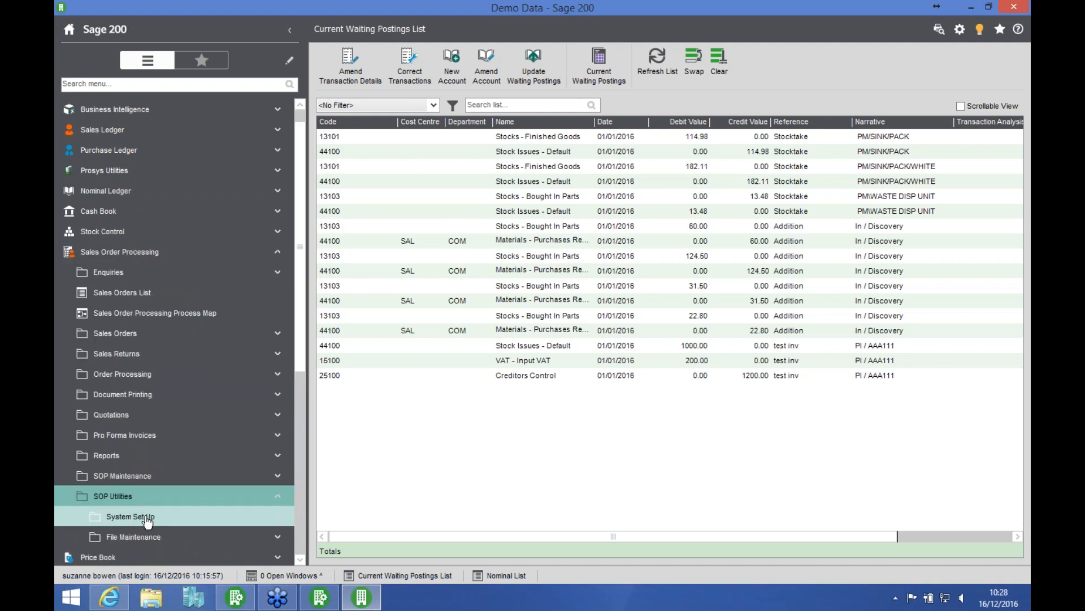
click(170, 536)
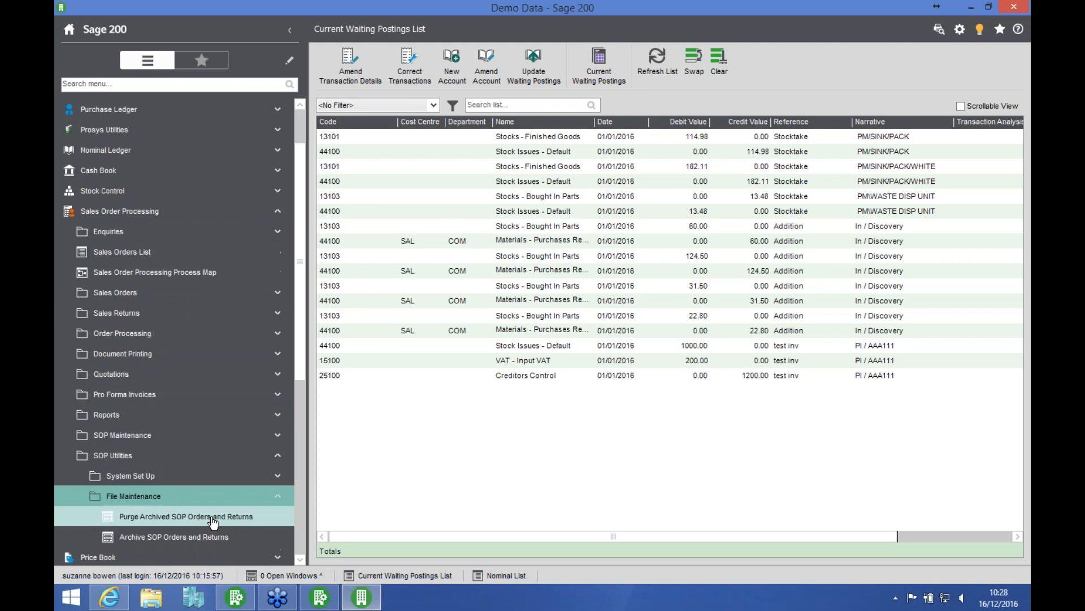
click(172, 537)
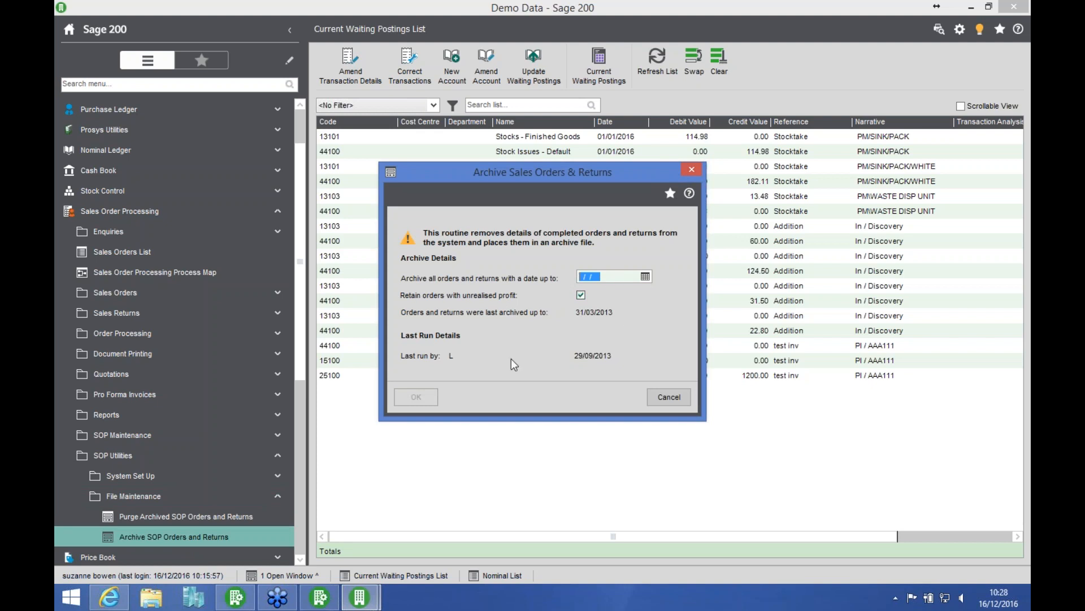
Step: Enter 31/12/2012 as the archive date for sales orders and returns, decline the archive confirmation, and cancel the routine
text(31/12/2012)
click(419, 396)
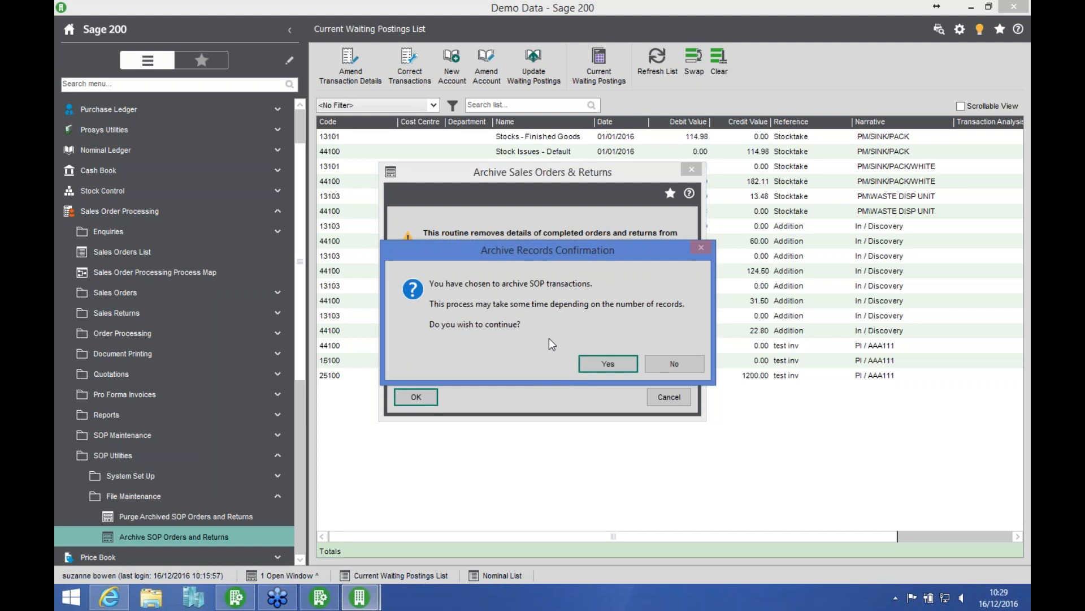
click(660, 363)
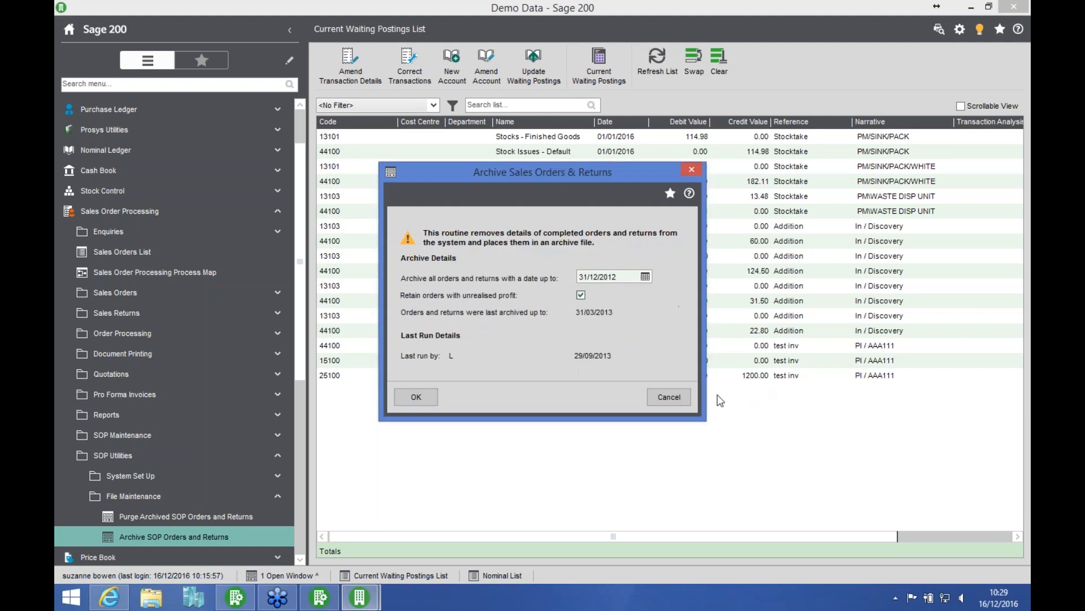
click(681, 396)
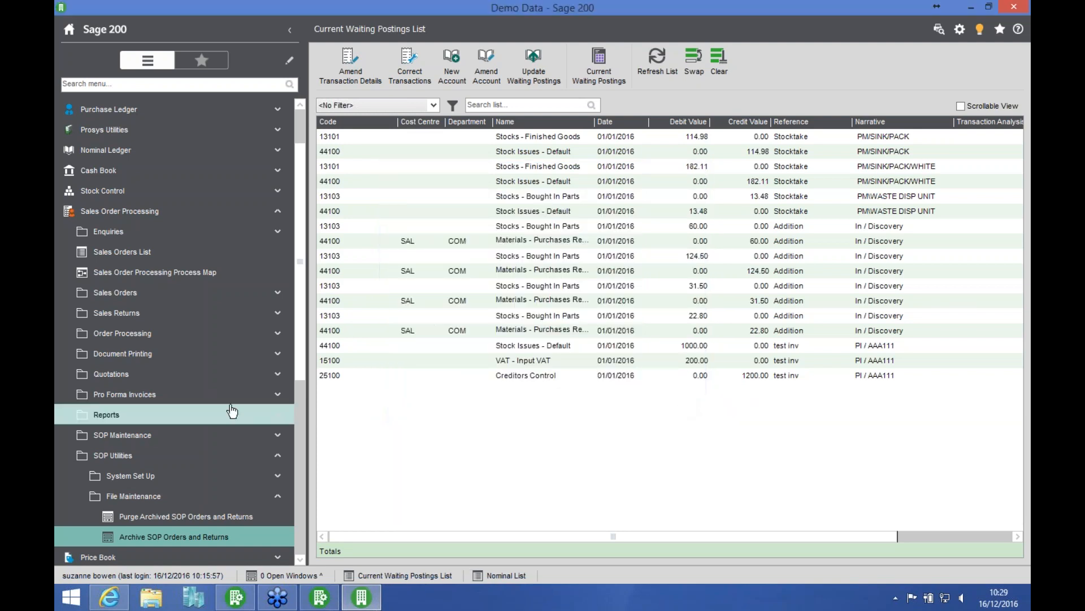
Step: Display the Sales Orders List, view the archived orders enquiry in View Sales Orders, close it, and collapse the enquiries
click(207, 252)
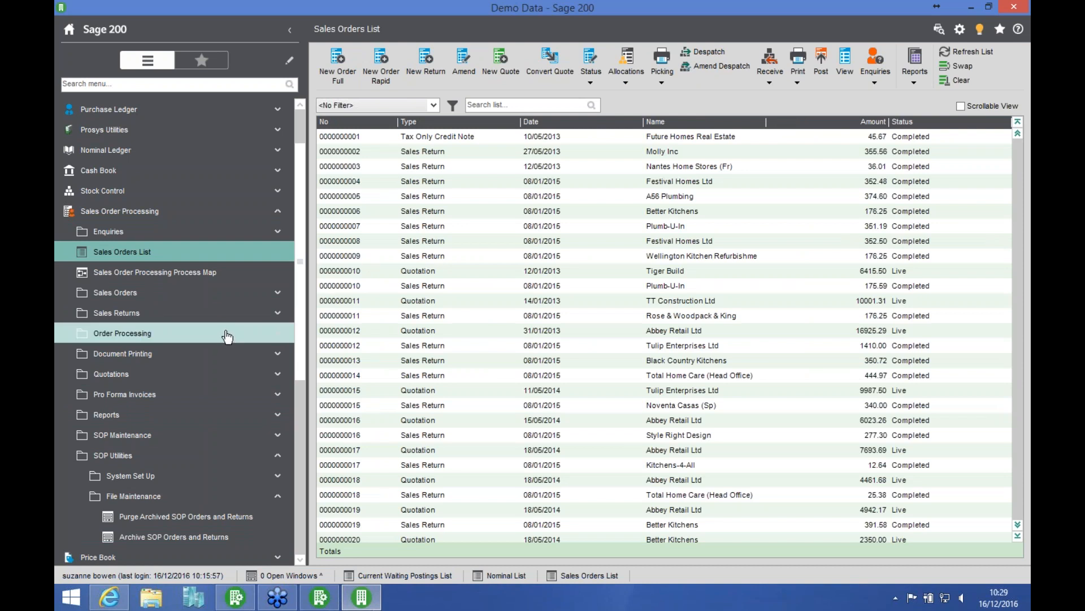
click(195, 233)
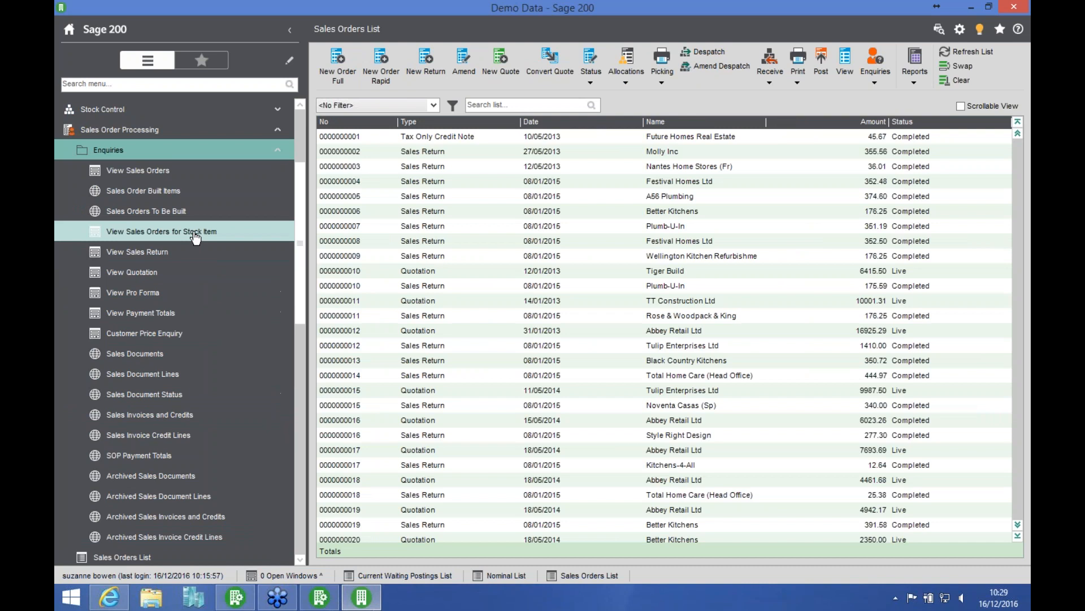
click(219, 171)
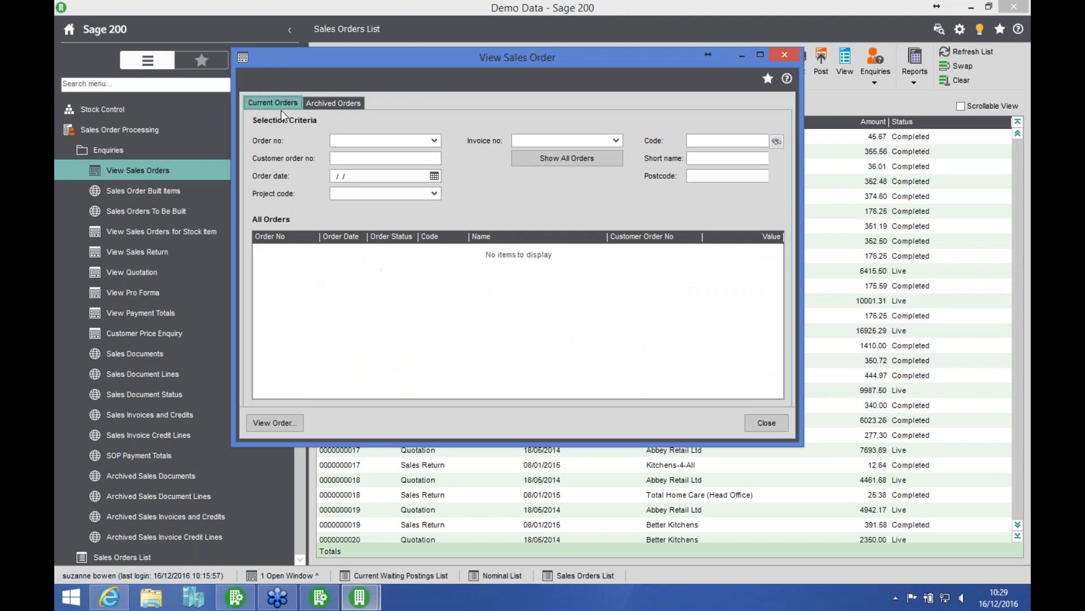
click(328, 105)
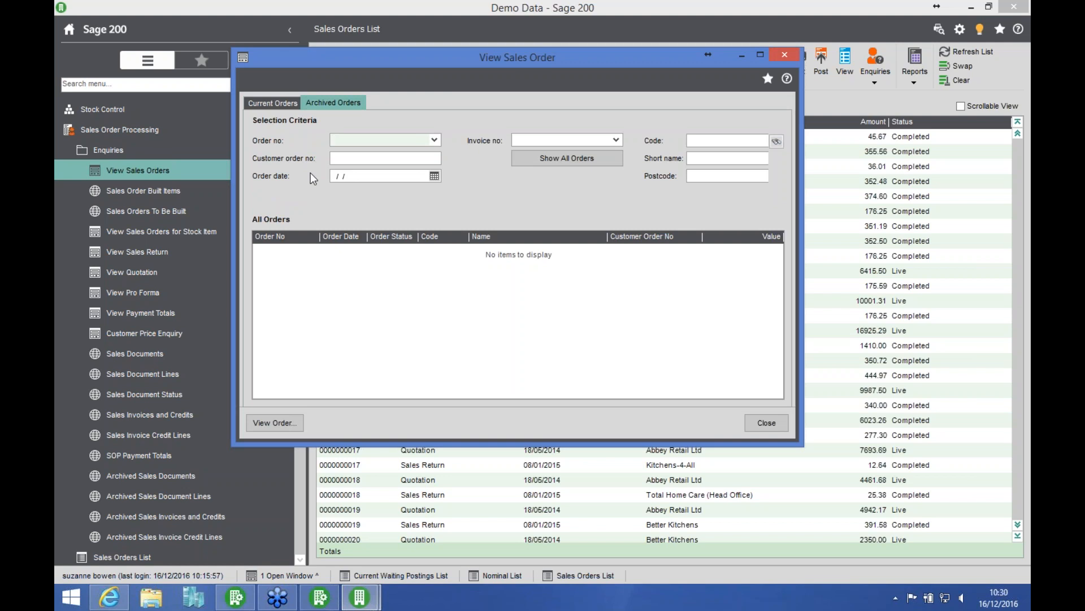
click(771, 423)
click(213, 151)
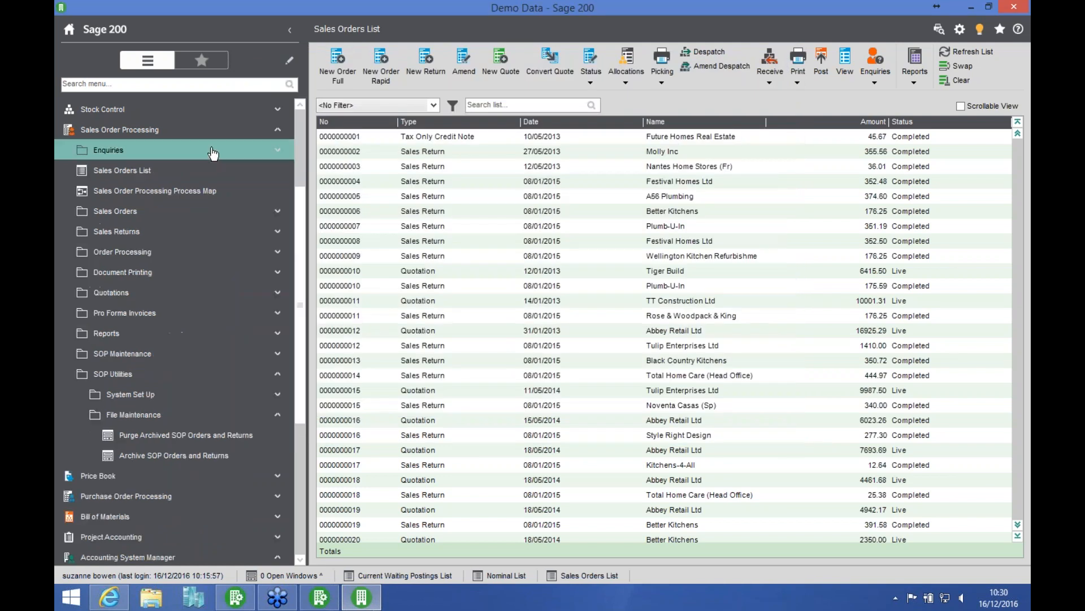
Step: View the Purge Archived SOP Orders and Returns routine, cancel it, and collapse Sales Order Processing
click(172, 439)
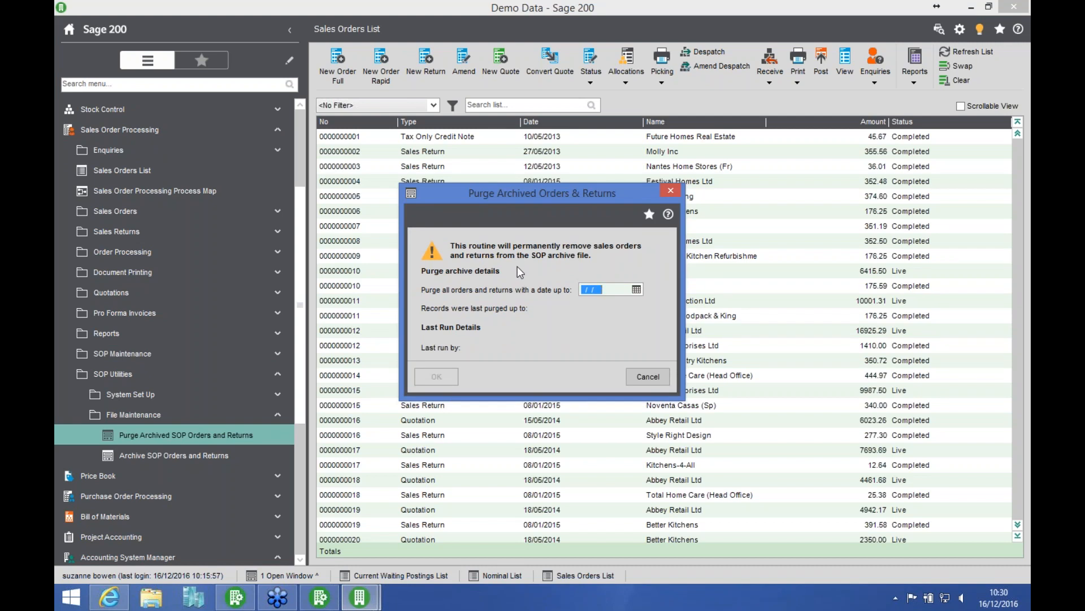
click(648, 377)
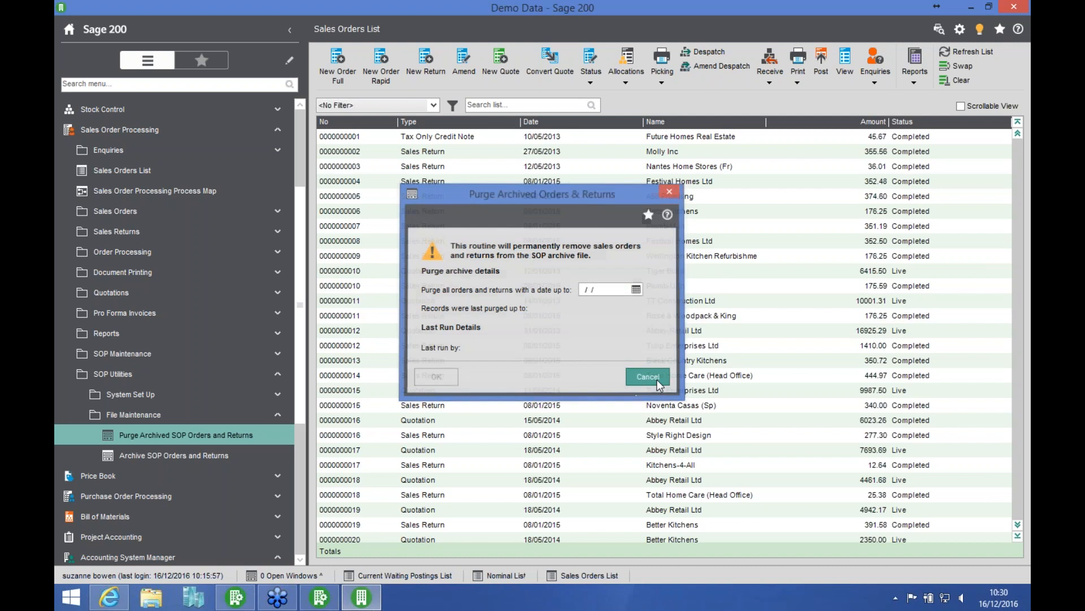
click(216, 373)
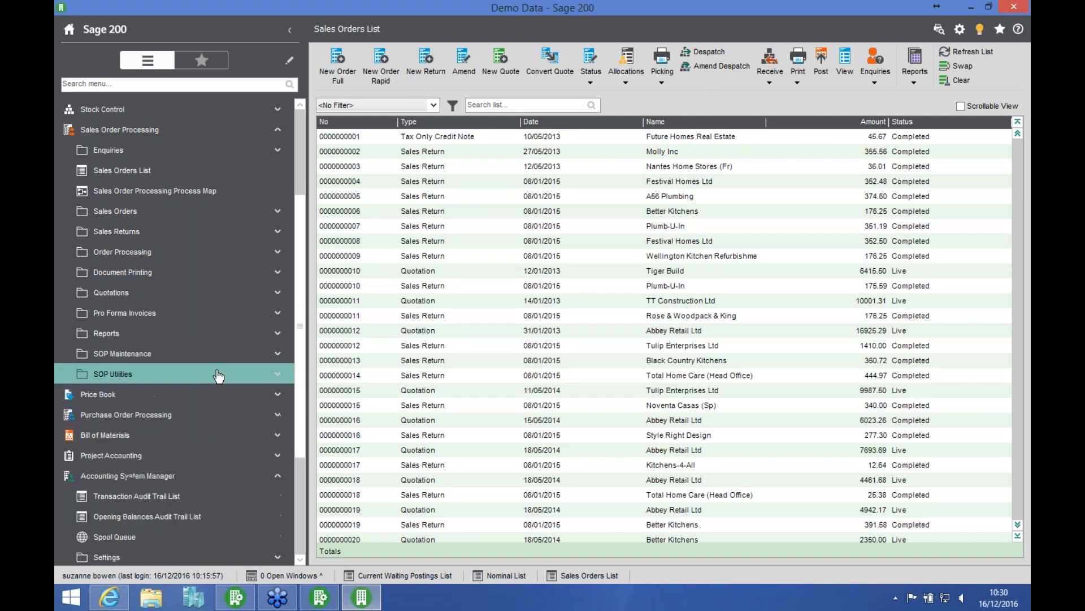
click(226, 140)
Step: Show the archive and purge routines in the Purchase Order Processing file maintenance utilities, then collapse the module
click(146, 254)
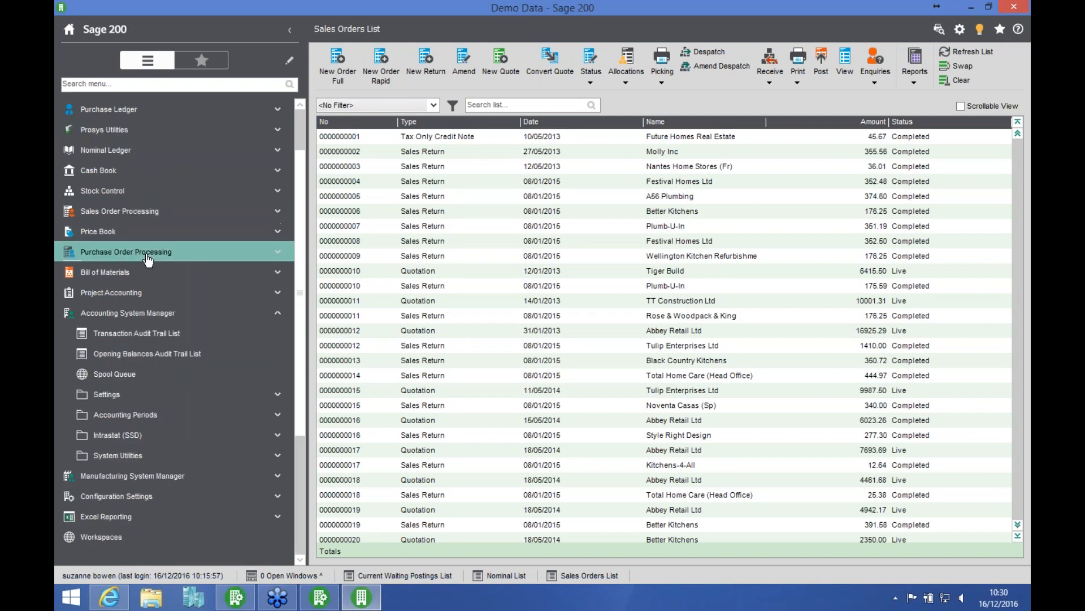
click(158, 436)
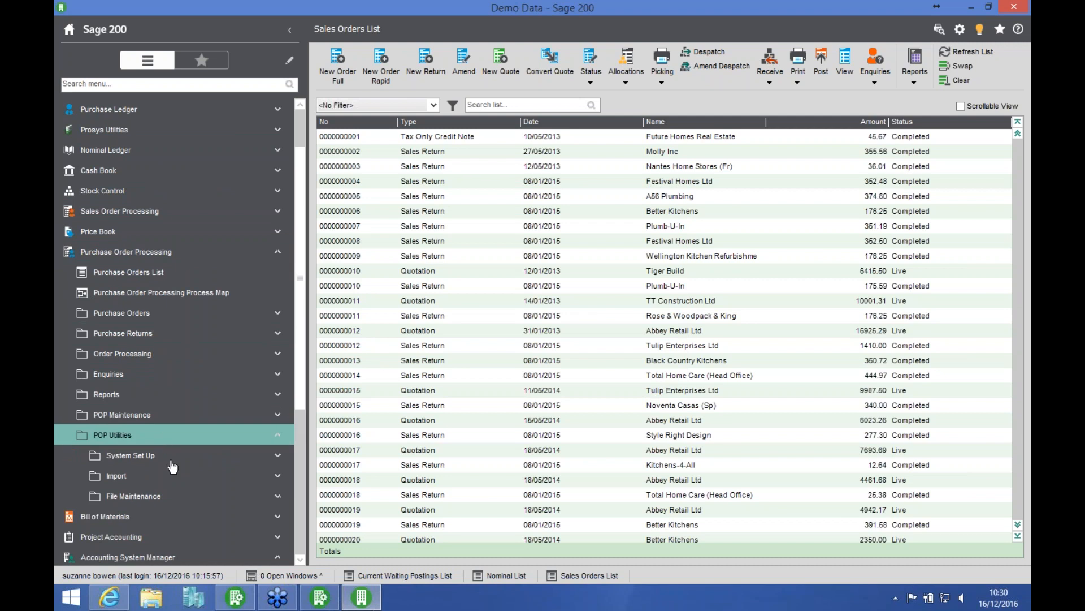
click(164, 500)
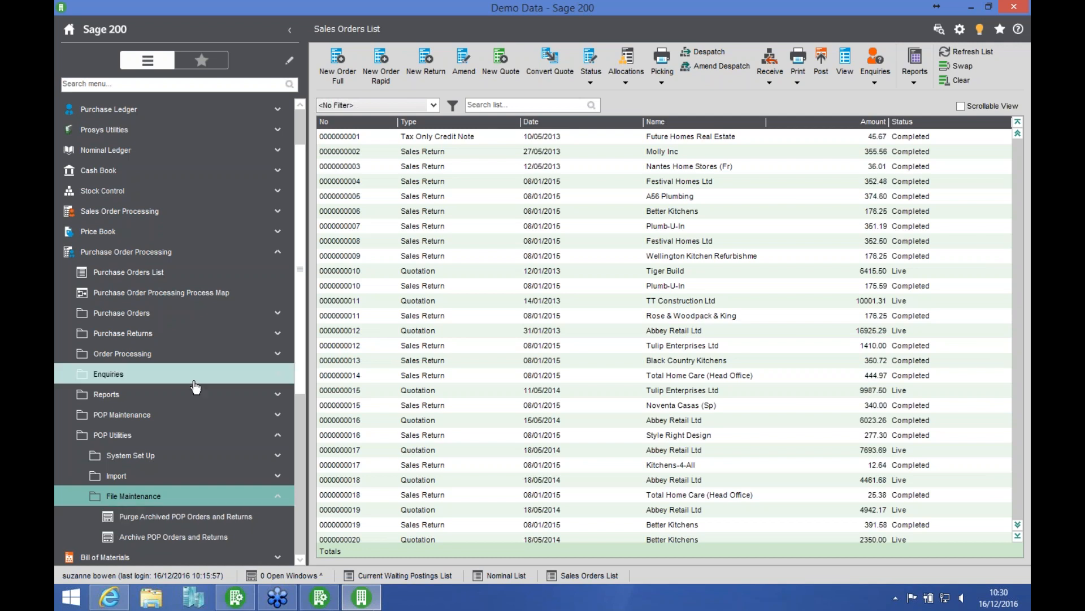
click(169, 253)
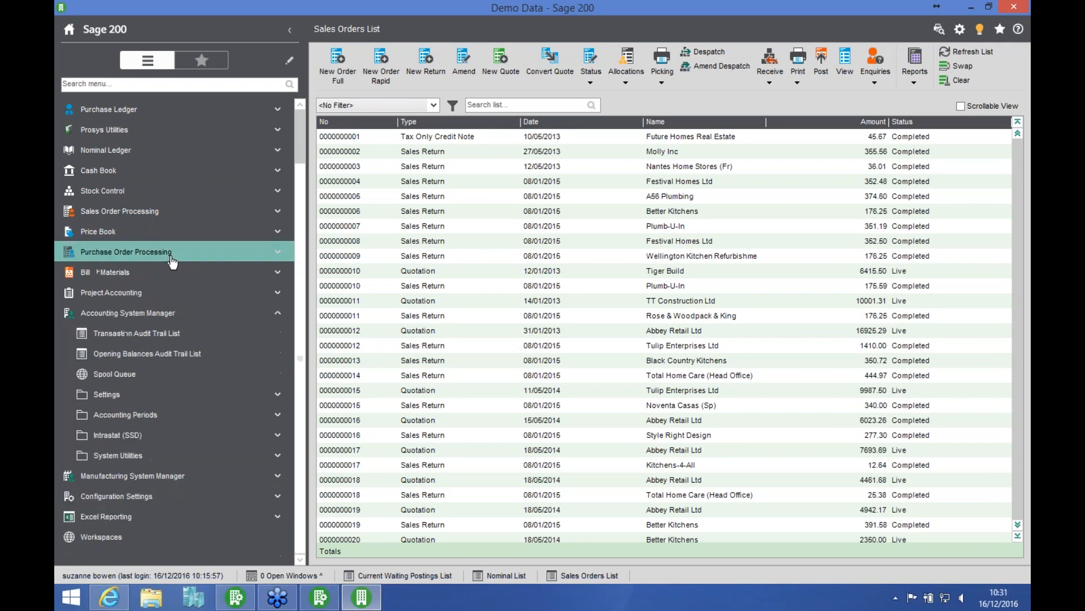
Step: Collapse the Accounting System Manager and open Account Maintenance in the Sales Ledger period end routines
click(128, 313)
click(202, 155)
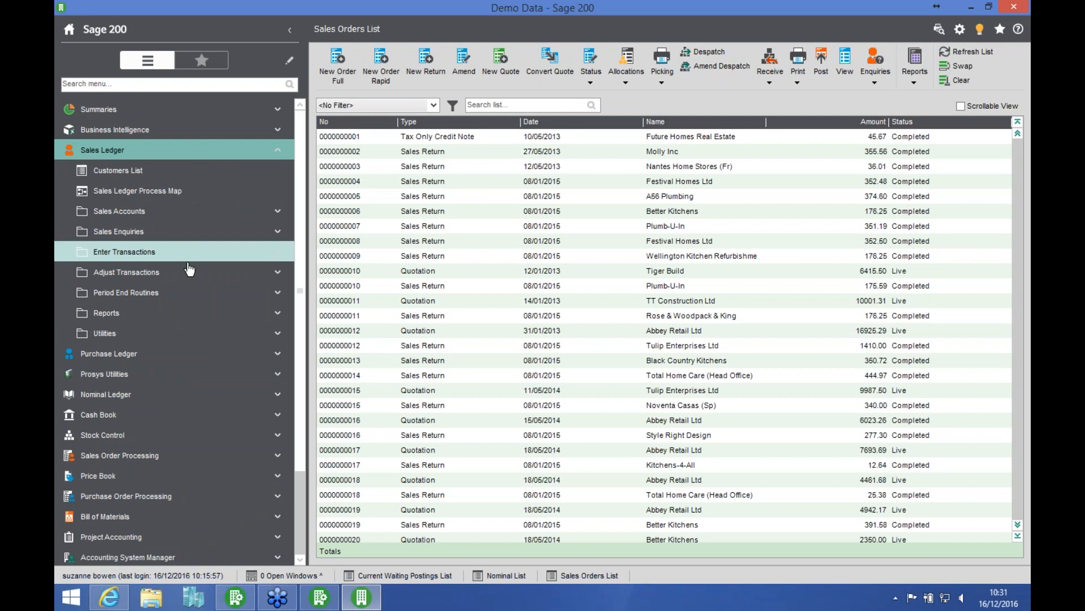
click(180, 297)
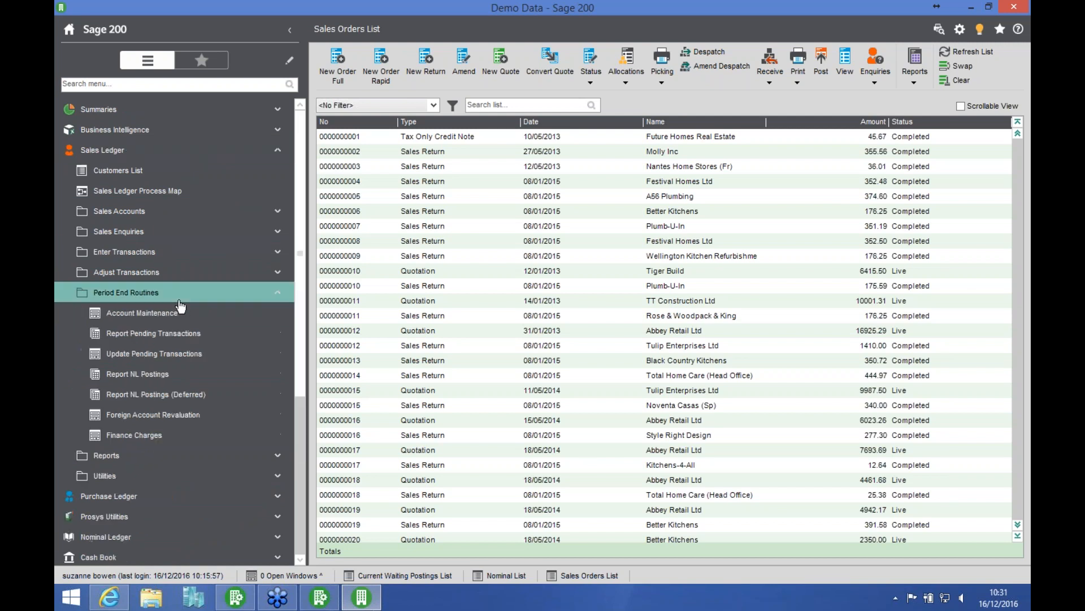
click(165, 317)
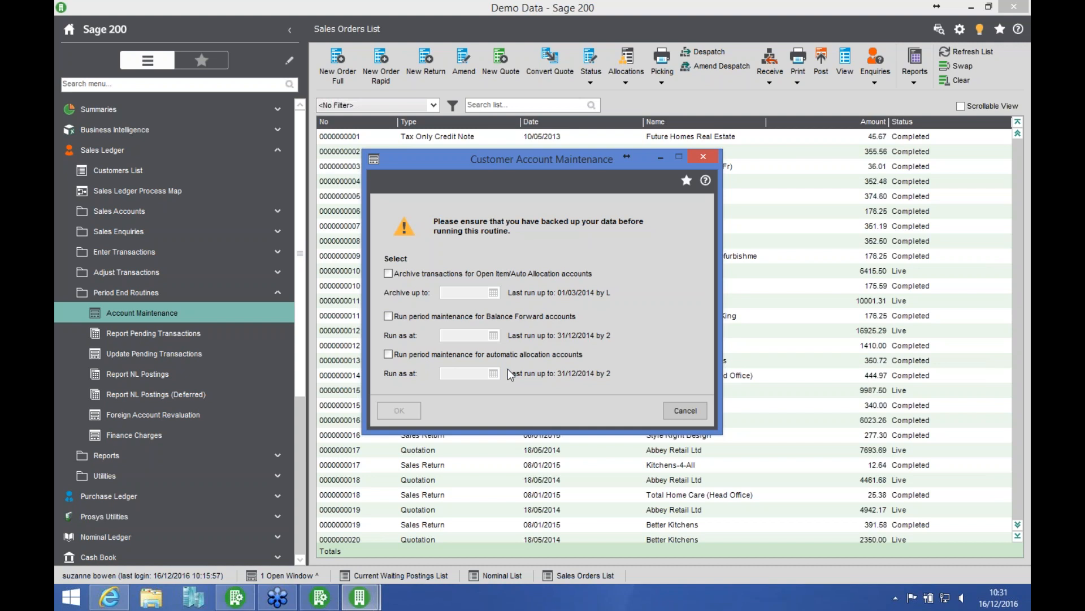
Step: Select archiving of Open Item/Auto Allocation customer transactions up to 31/12/2015, and cancel the maintenance routine
click(389, 273)
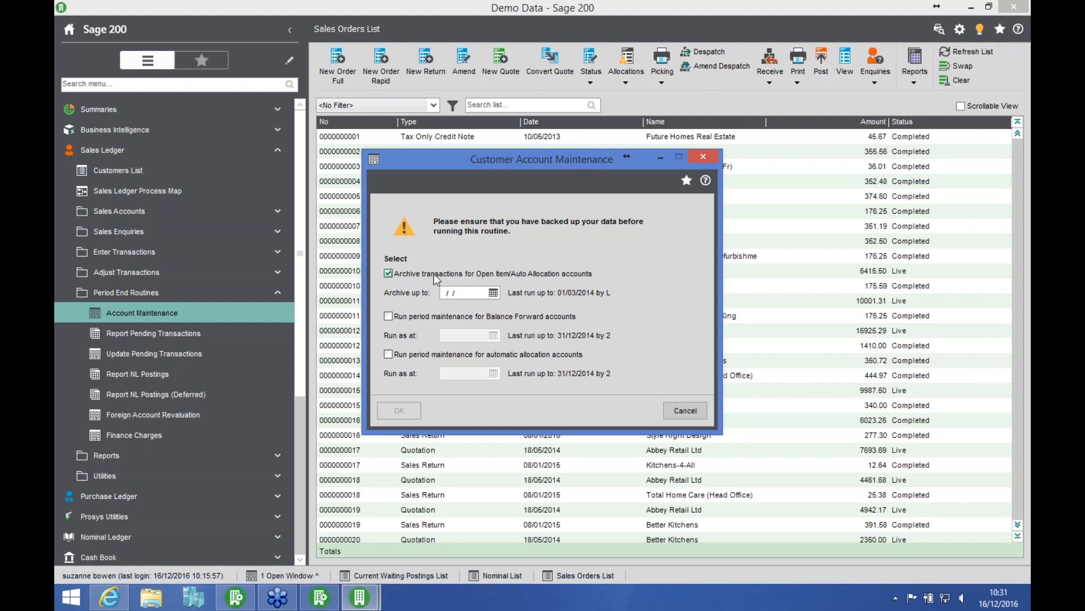
click(473, 292)
text(31/12/2015)
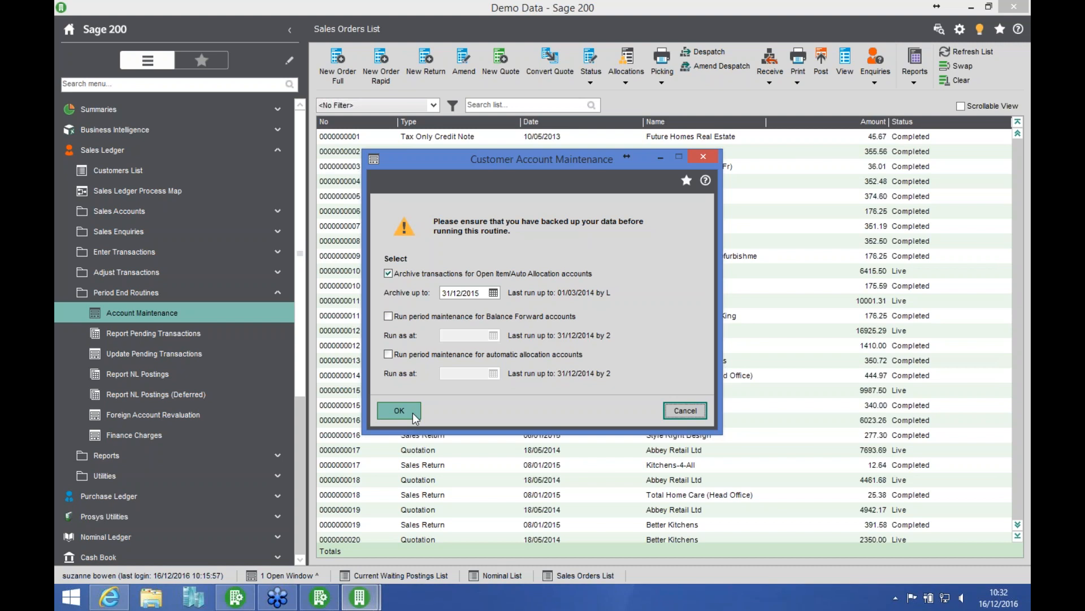
click(684, 411)
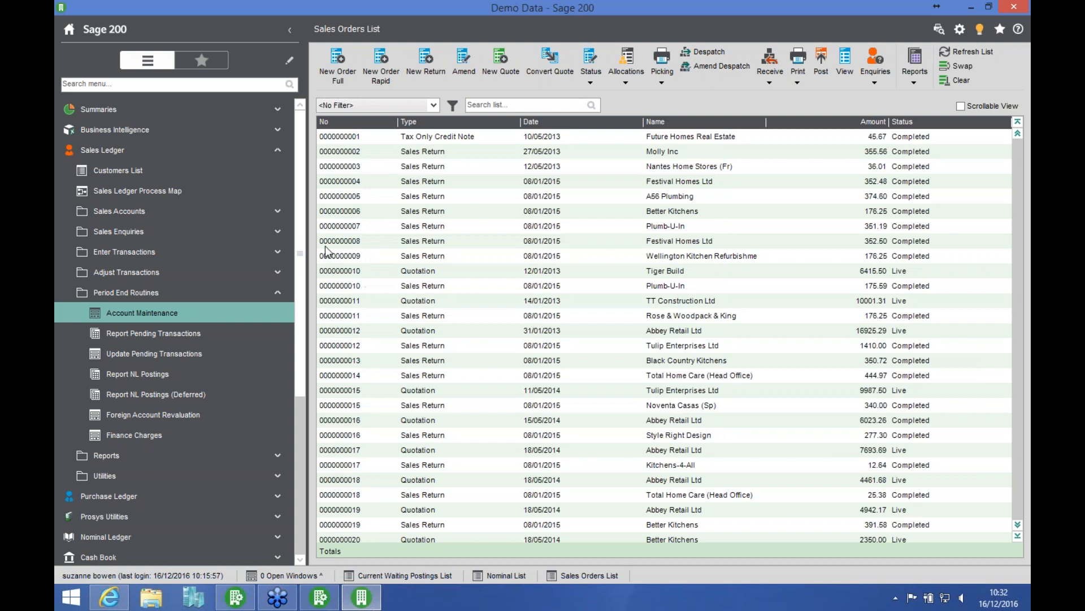
Step: Display the Customers List, view Abbey Retail Ltd's historical transactions in the transaction enquiry, and close the enquiry
click(118, 170)
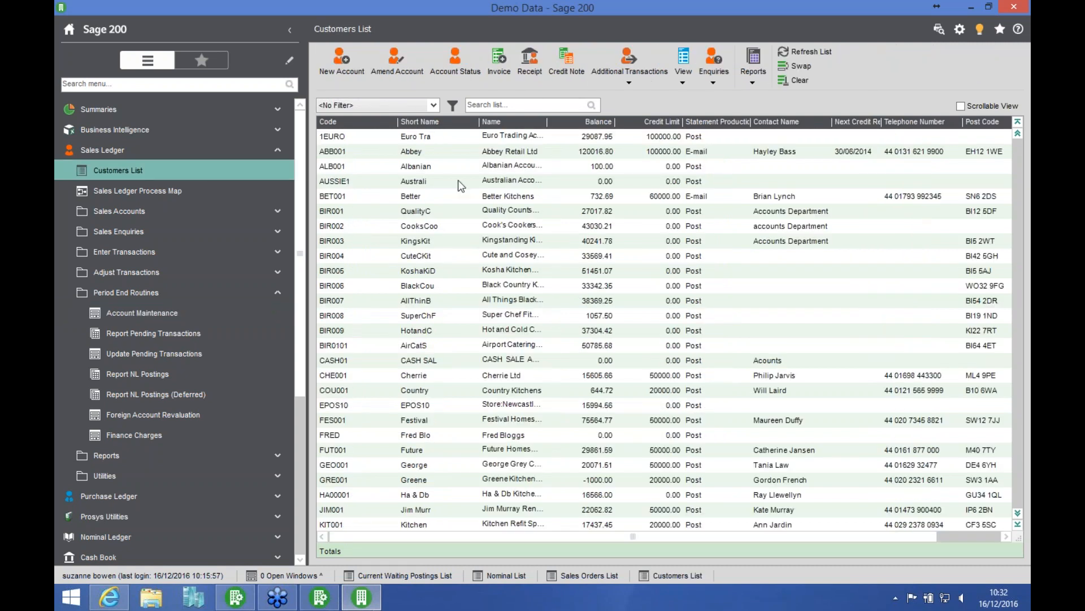
click(434, 152)
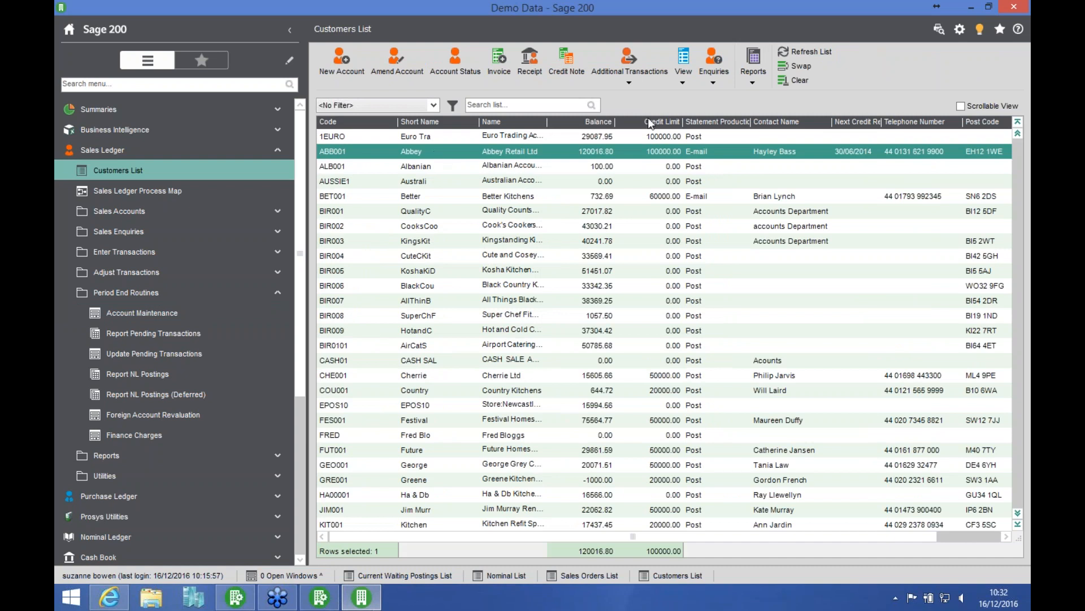
click(683, 70)
click(713, 76)
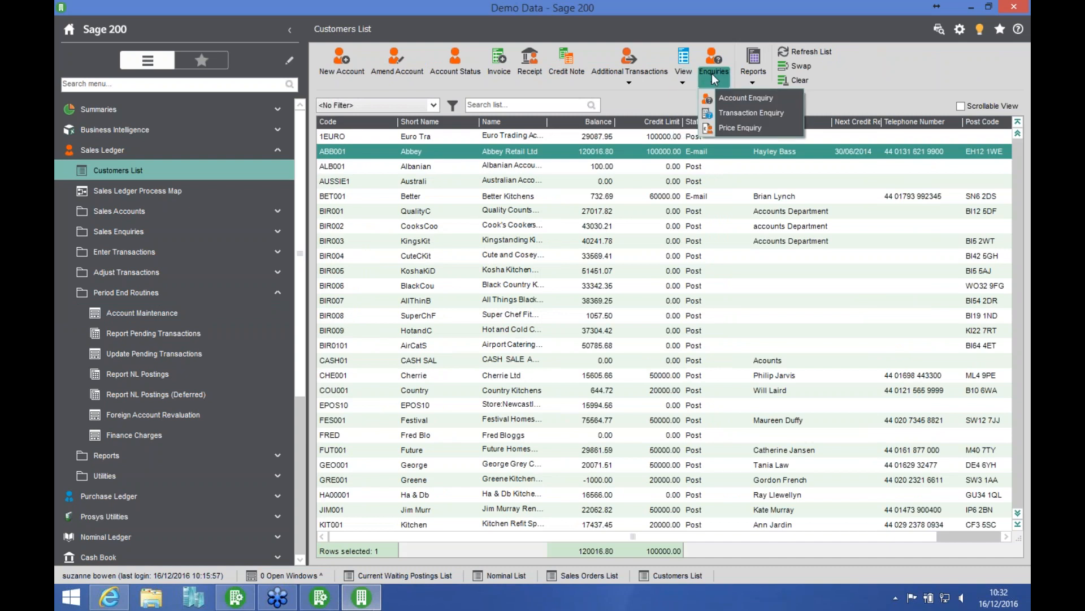
click(739, 127)
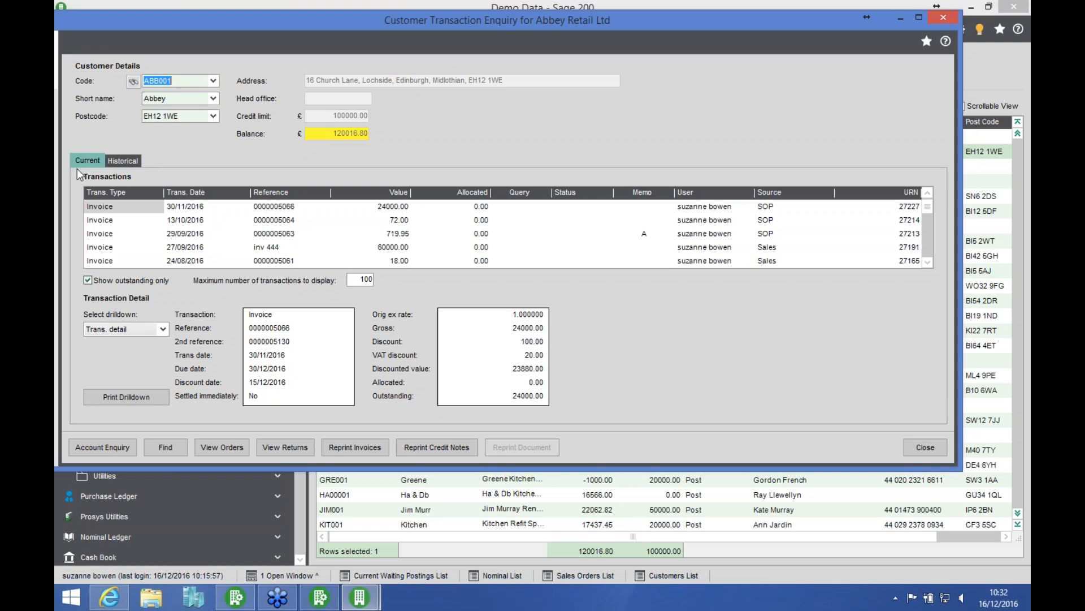
click(116, 163)
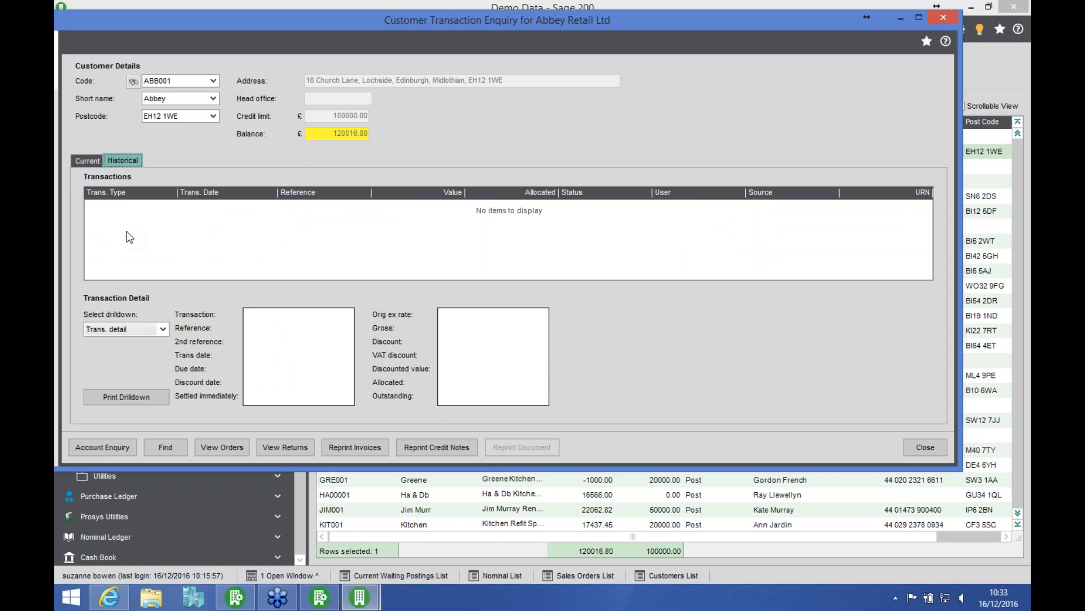
click(925, 447)
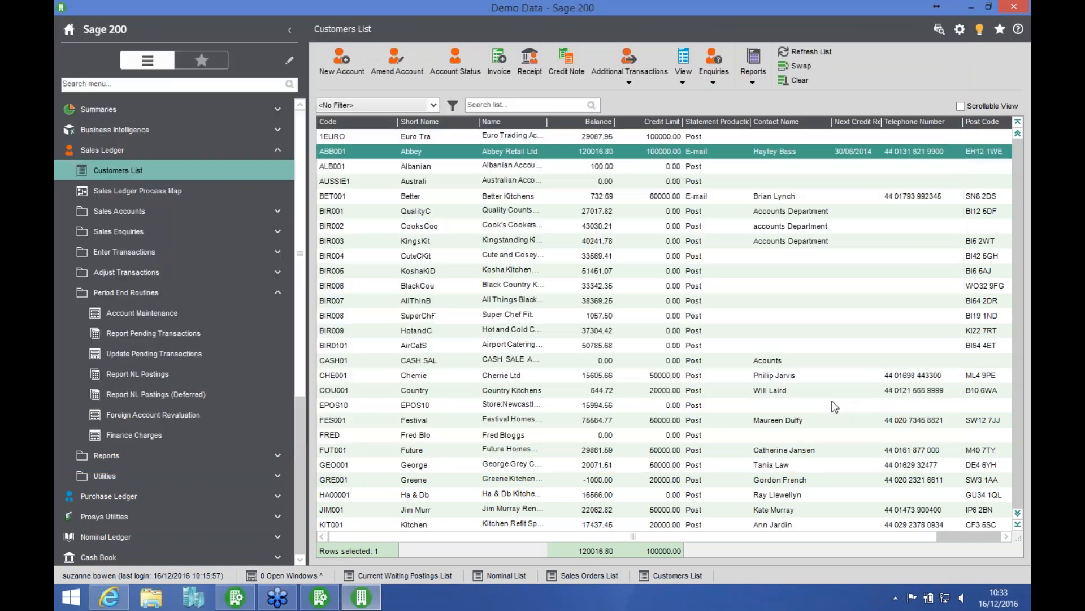
Step: Open the Sales Ledger Purge Transactions utility, choose deletion from all accounts, close it without deleting, and collapse the ledger
click(167, 294)
click(158, 339)
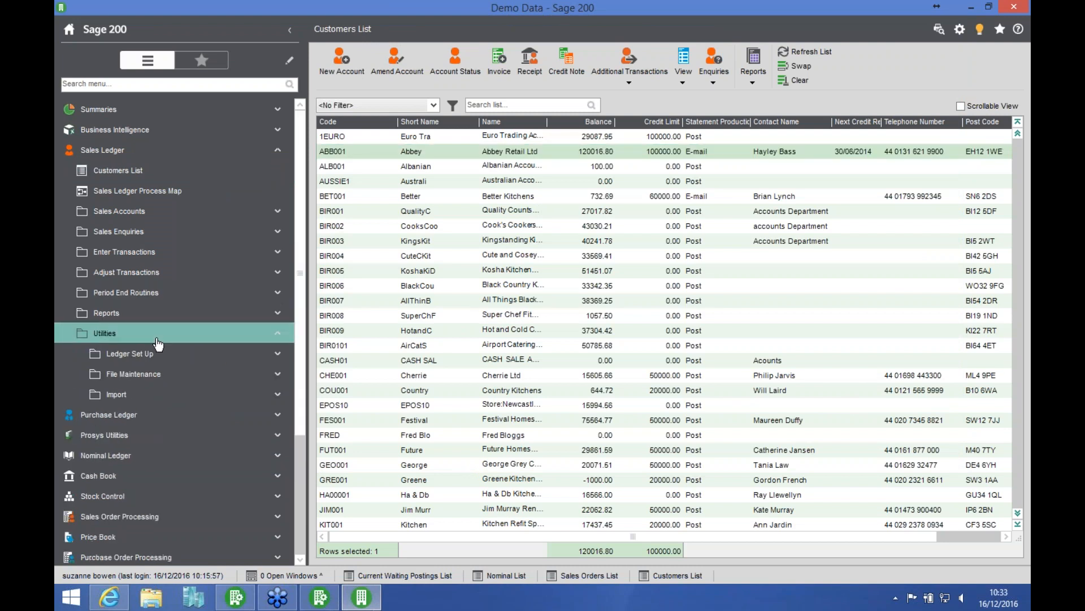
click(165, 379)
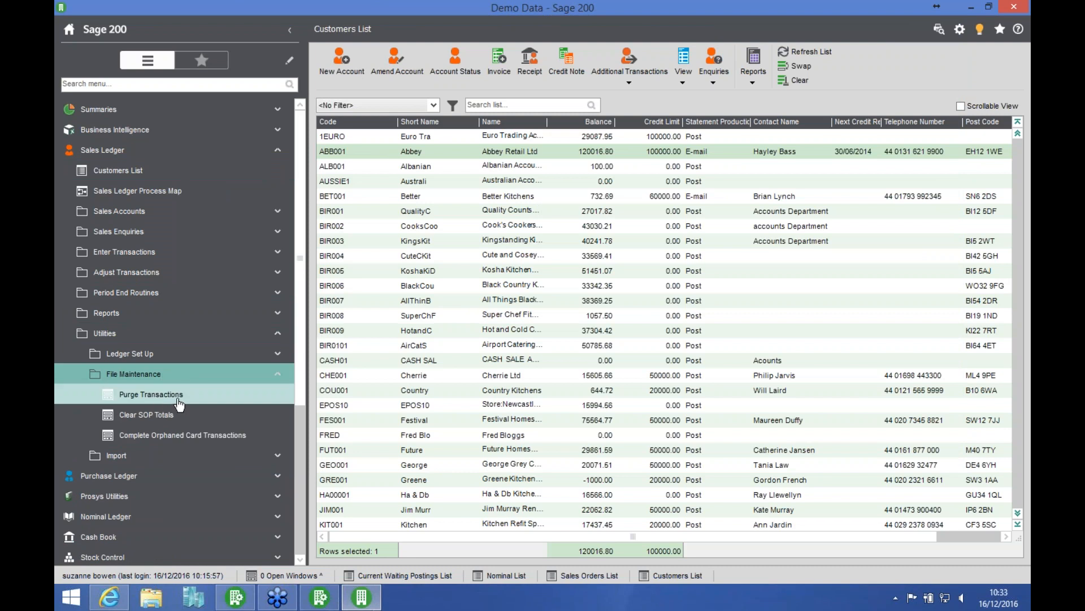
click(177, 400)
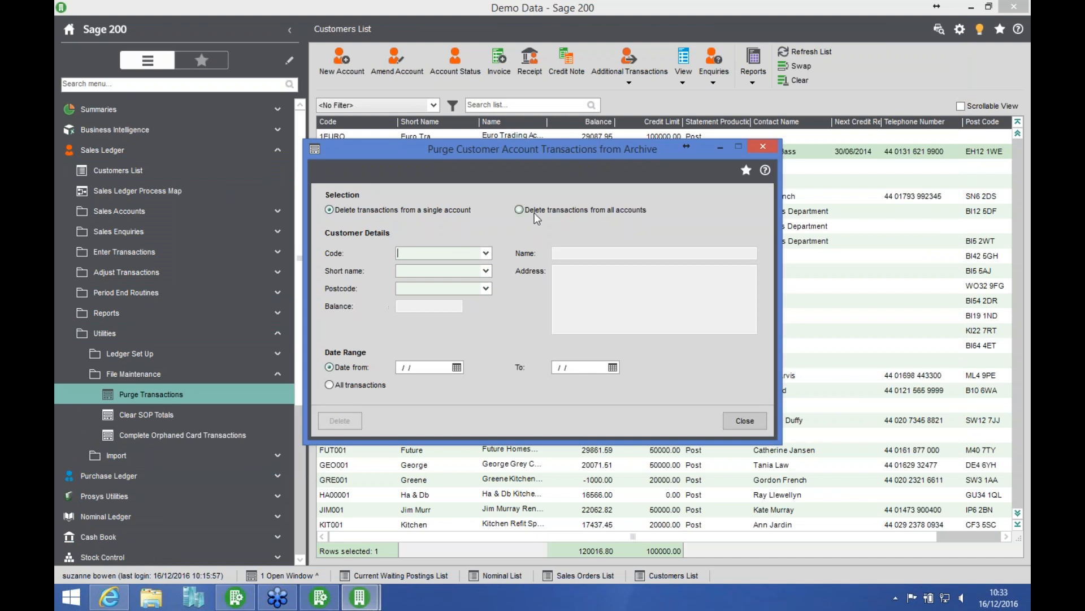
click(520, 212)
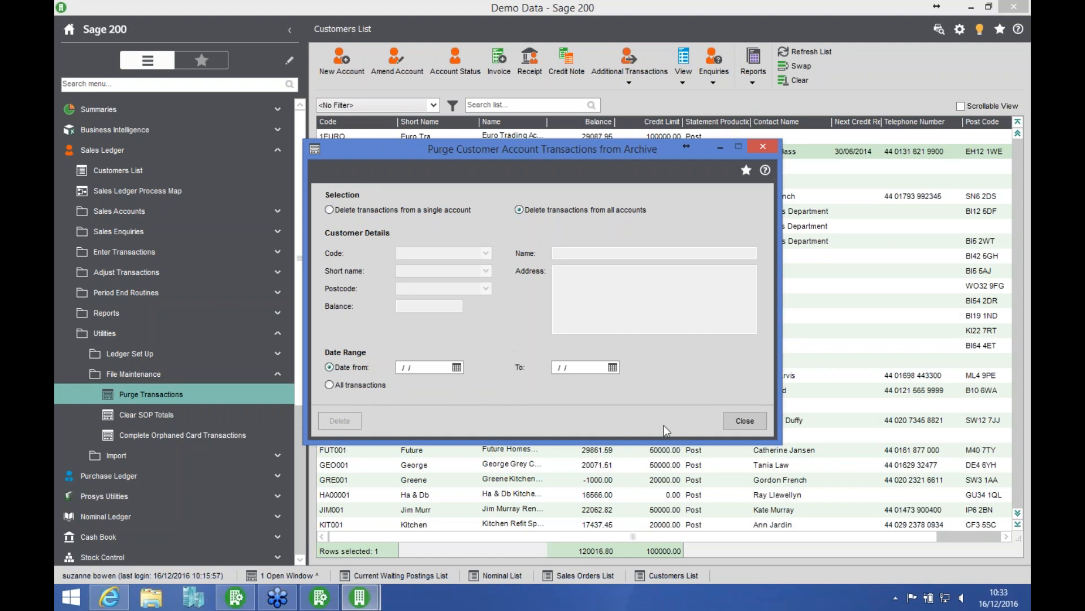
click(755, 419)
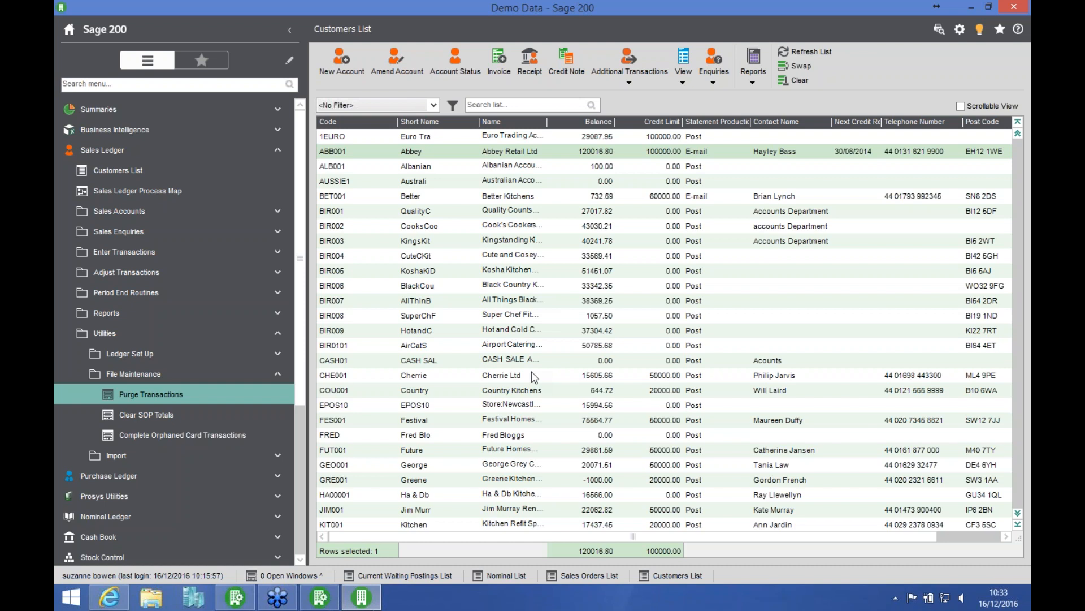
click(154, 158)
Step: View Account Maintenance in the Purchase Ledger period end routines, cancel it, and collapse the routines
click(154, 172)
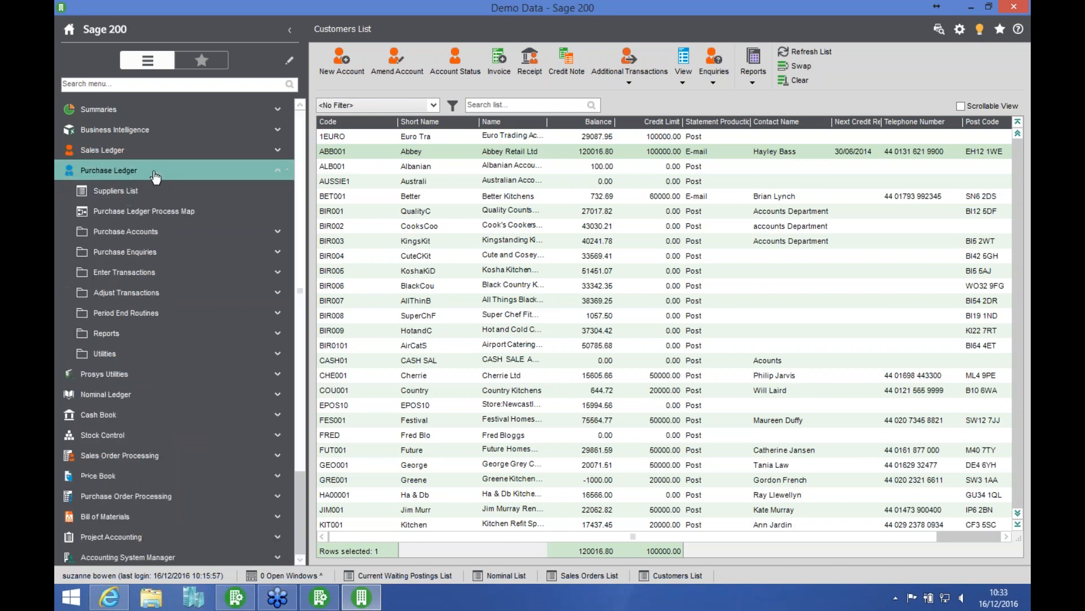
click(153, 314)
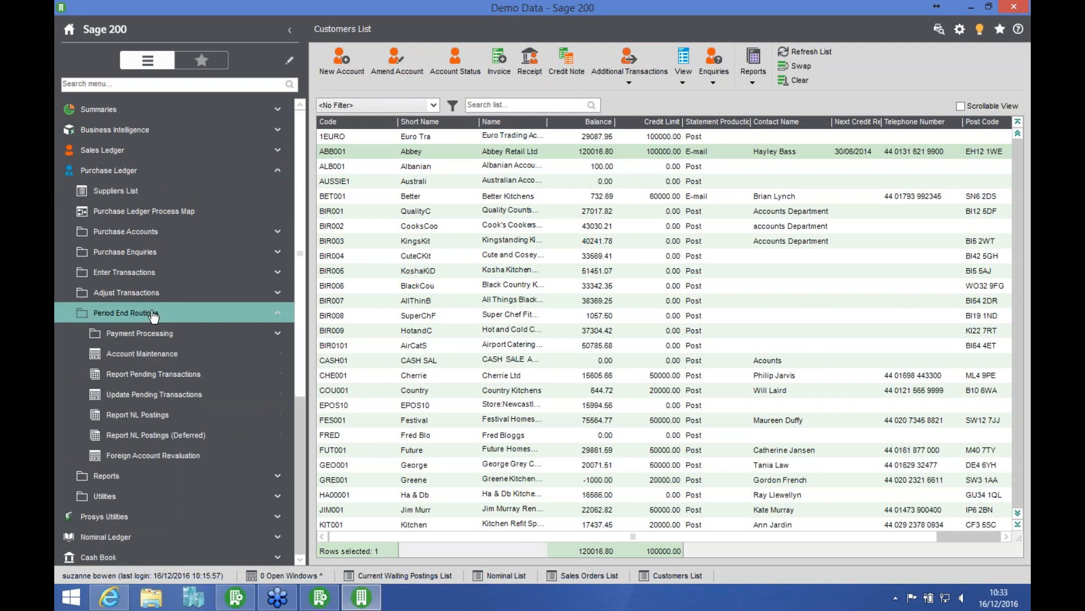
click(195, 354)
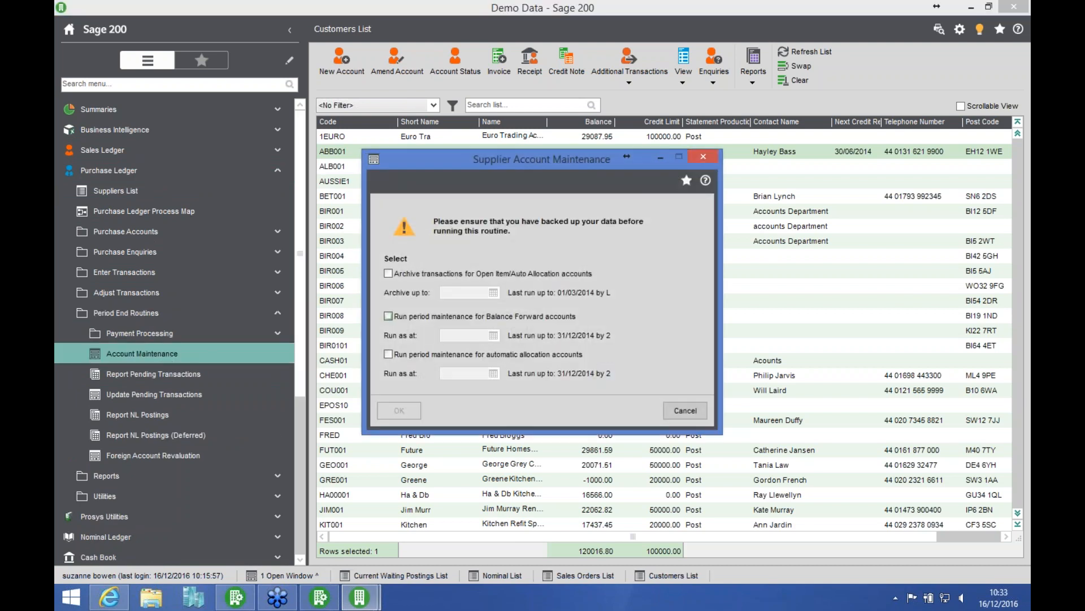
click(684, 412)
click(237, 316)
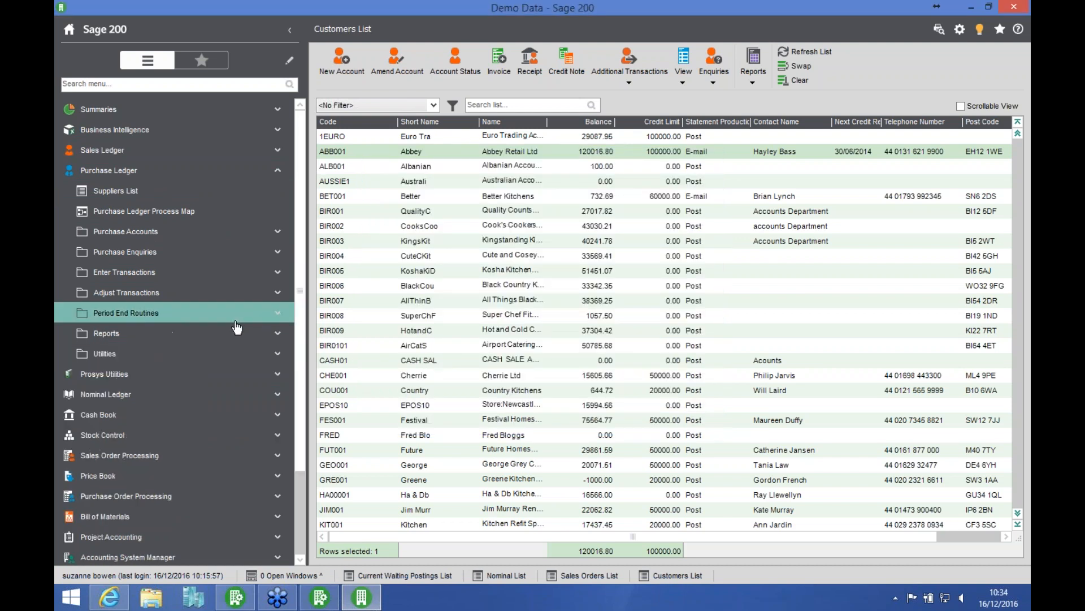
Step: Show the Purge Transactions routine in the Purchase Ledger file maintenance utilities, and collapse the ledger
click(157, 355)
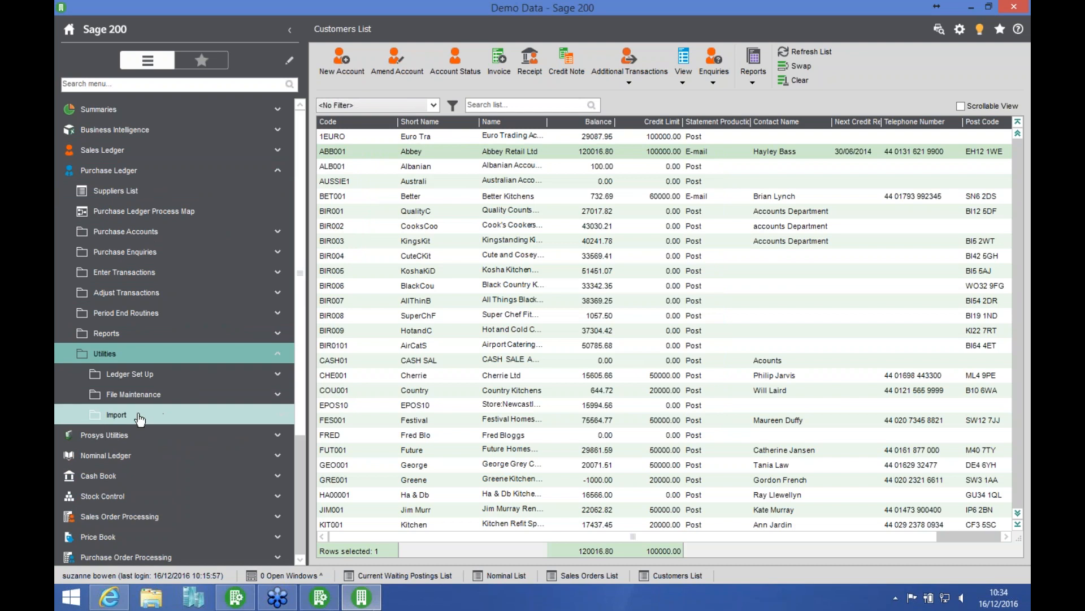
click(136, 394)
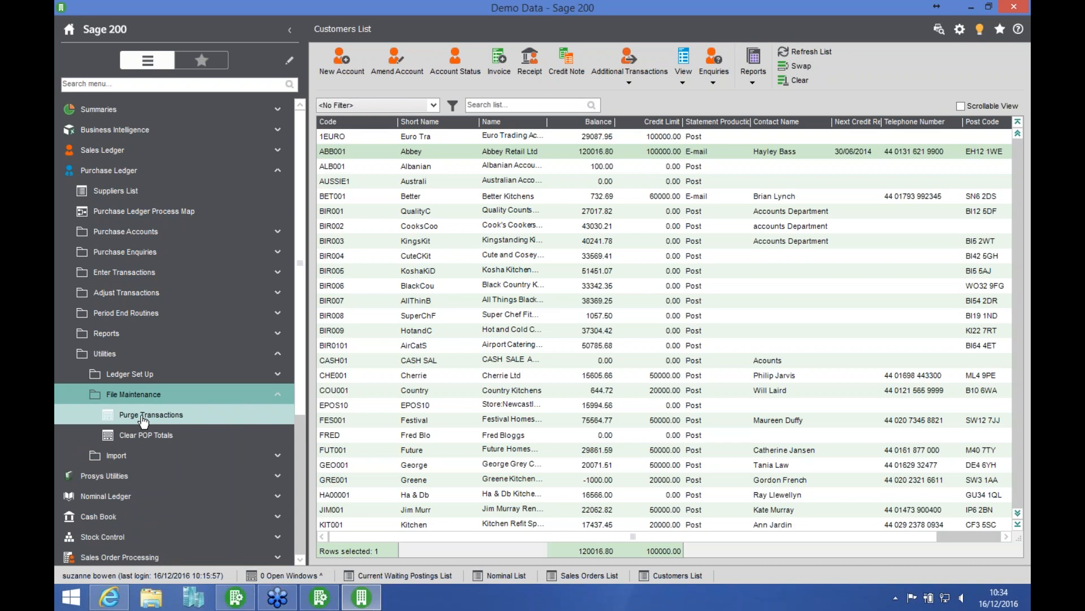
click(145, 171)
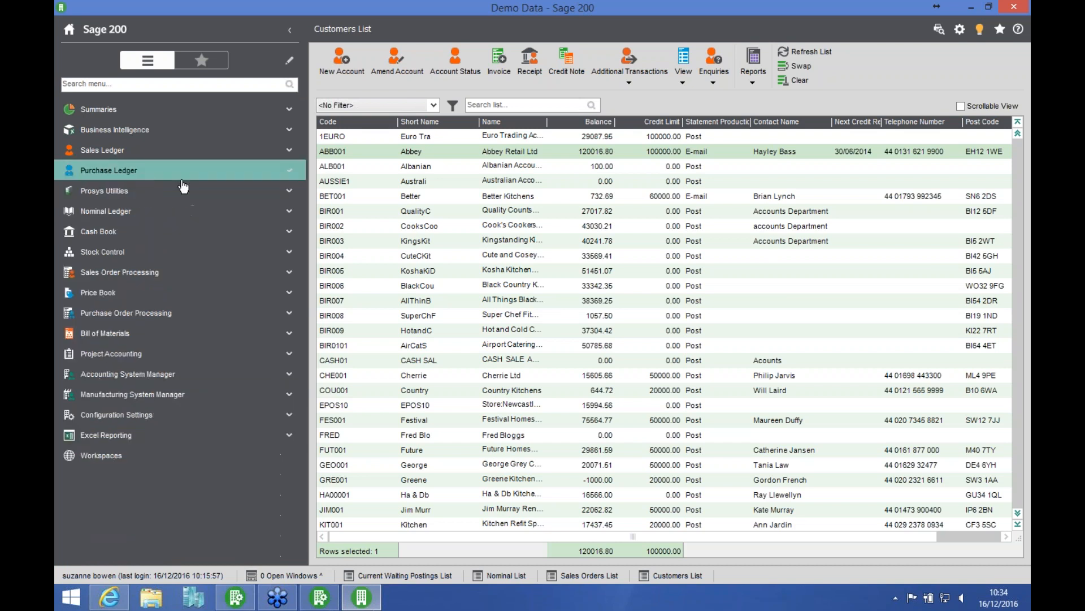
Step: Open Delete Reconciled Cash Book Account Transactions, set deletion for the Main Bank Account up to 31/12/2011, close without deleting, and collapse the Cash Book
click(136, 237)
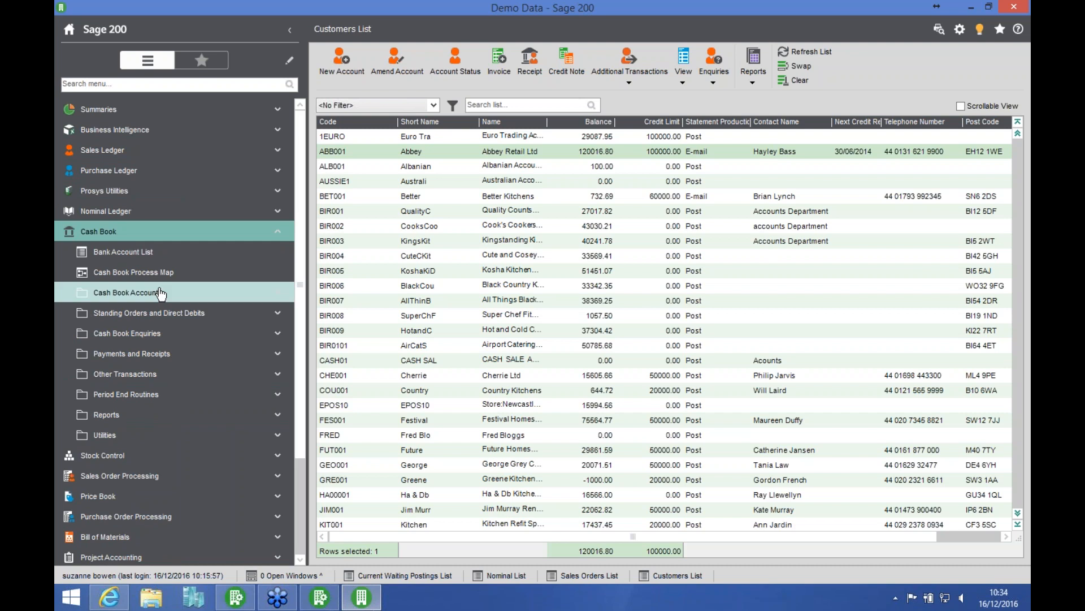
click(146, 375)
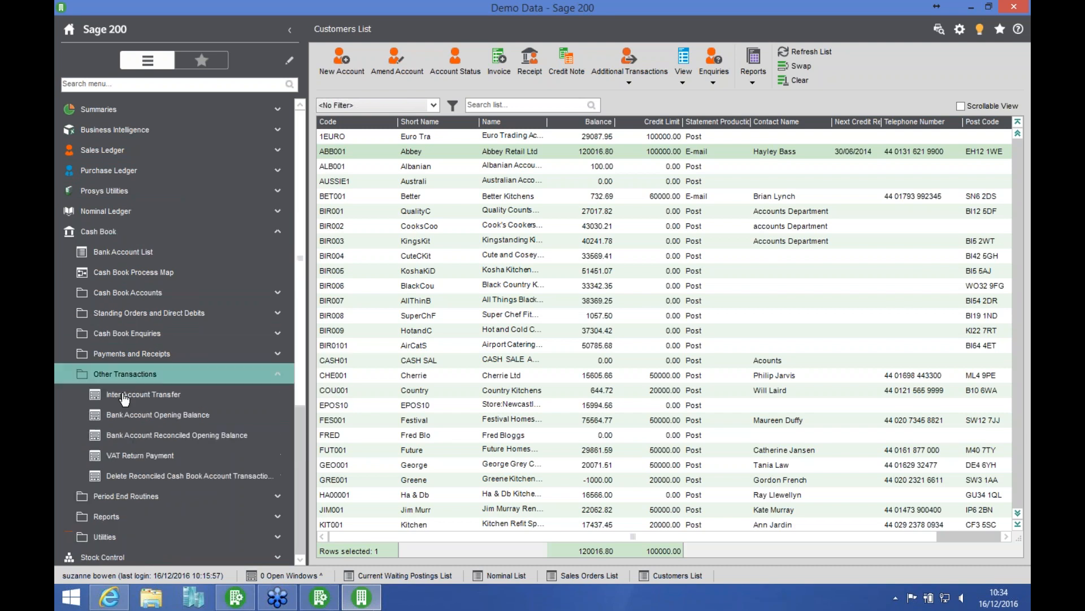
click(197, 478)
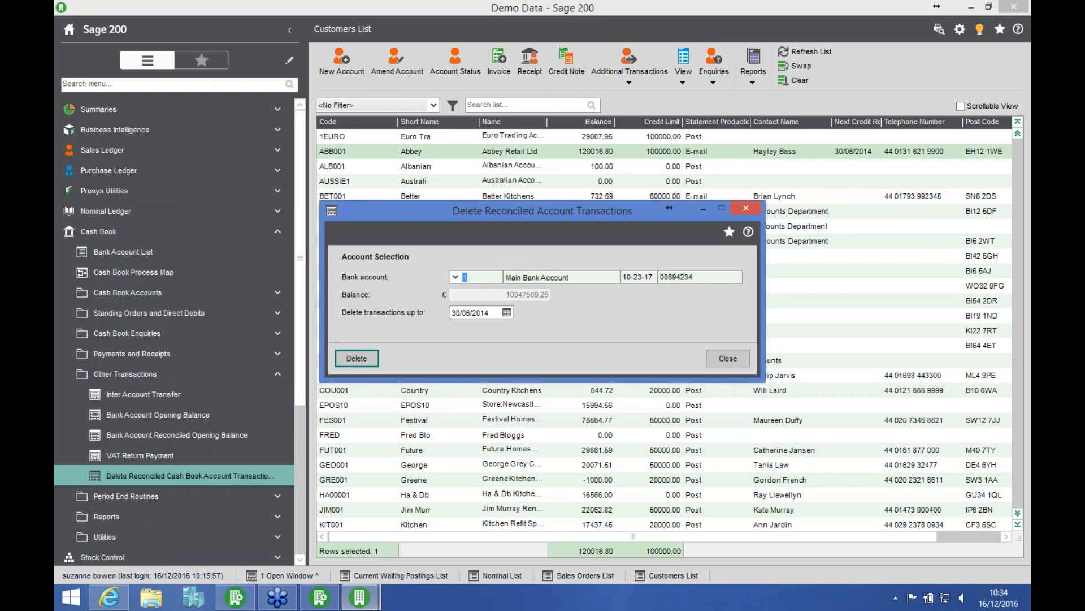
key(Tab)
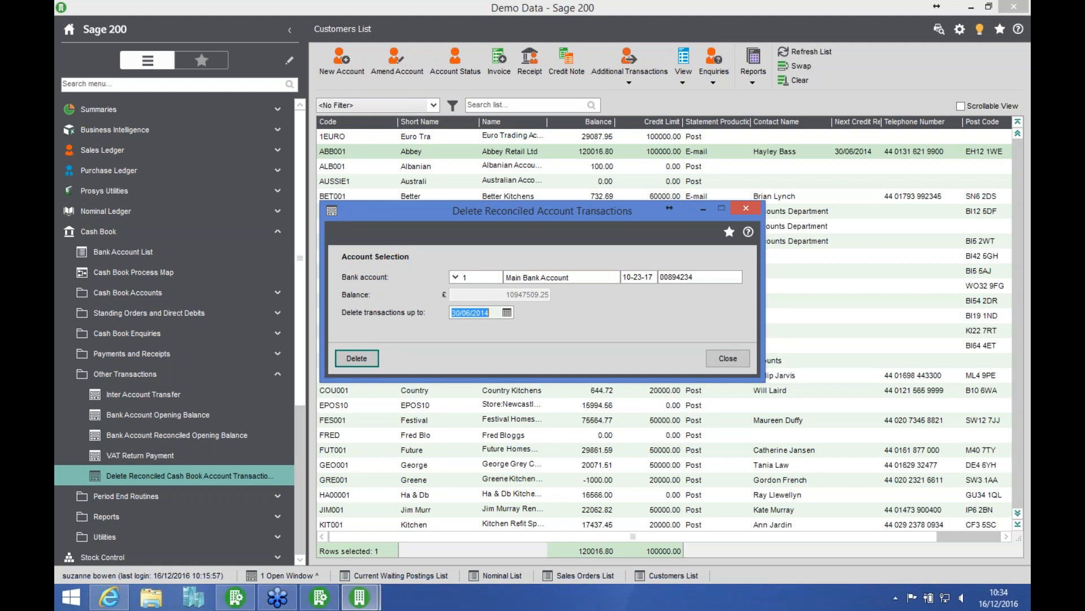
text(31/12/2011)
key(Tab)
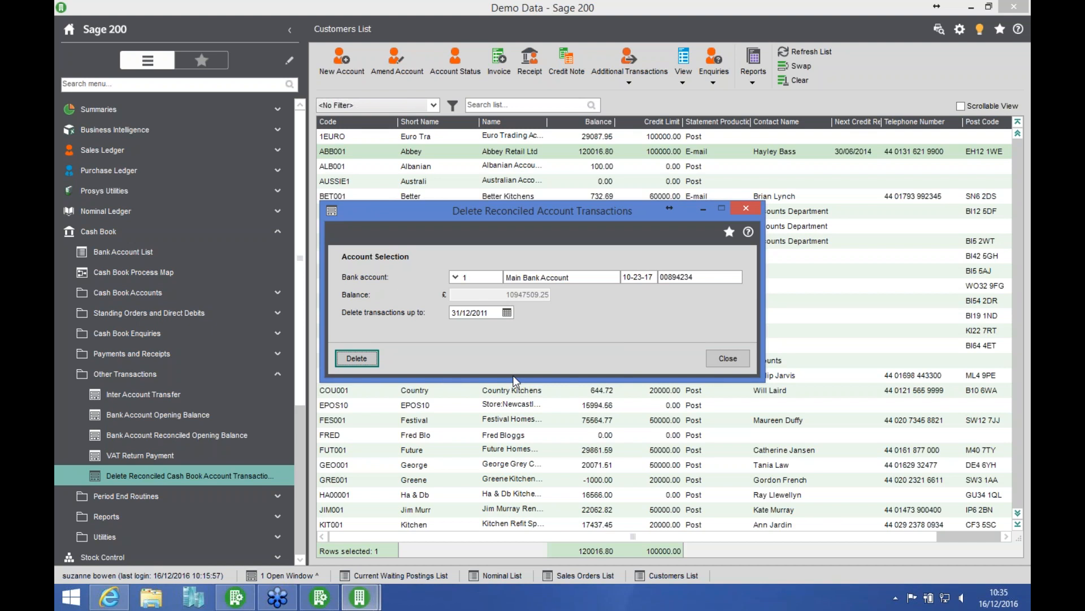
click(731, 357)
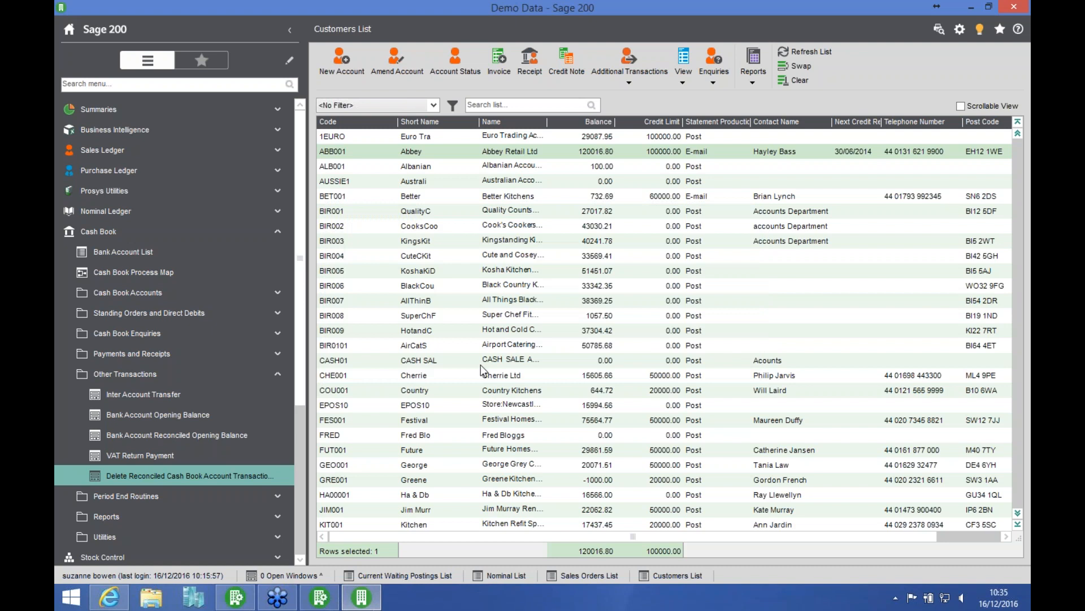
click(171, 376)
click(193, 237)
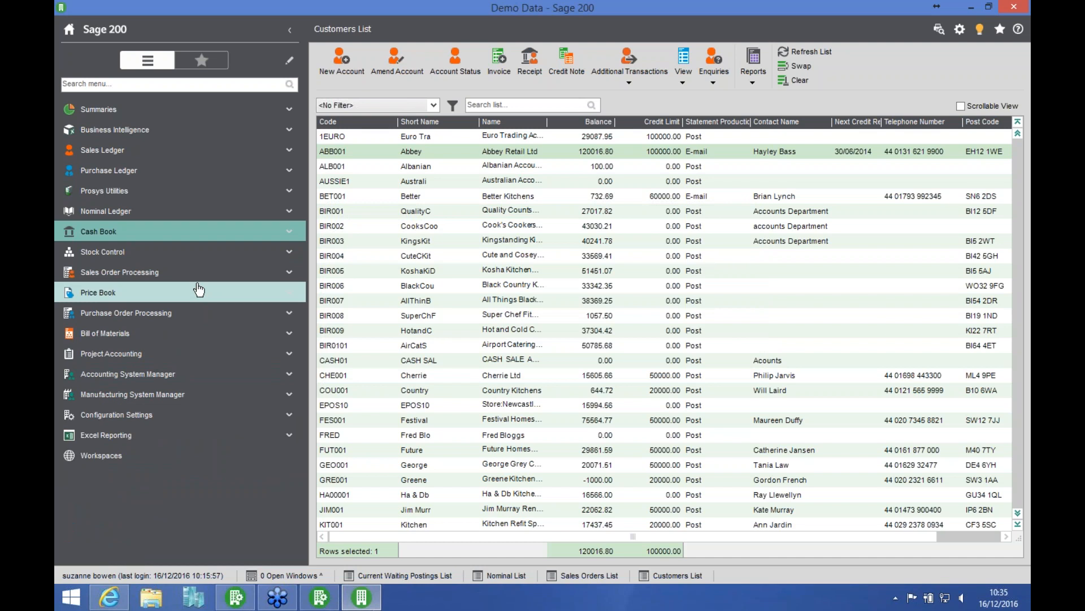
Step: Start a Previous Year Journal Entry in the Nominal Ledger, titled "Auditors Adjustment 2015" with reference AA2015
click(151, 215)
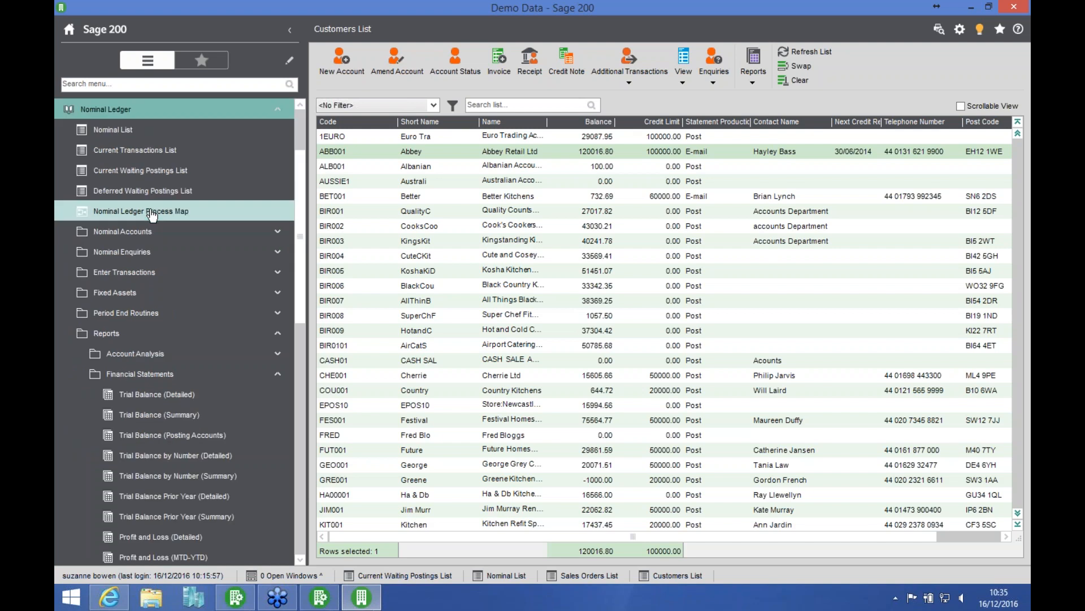
click(128, 335)
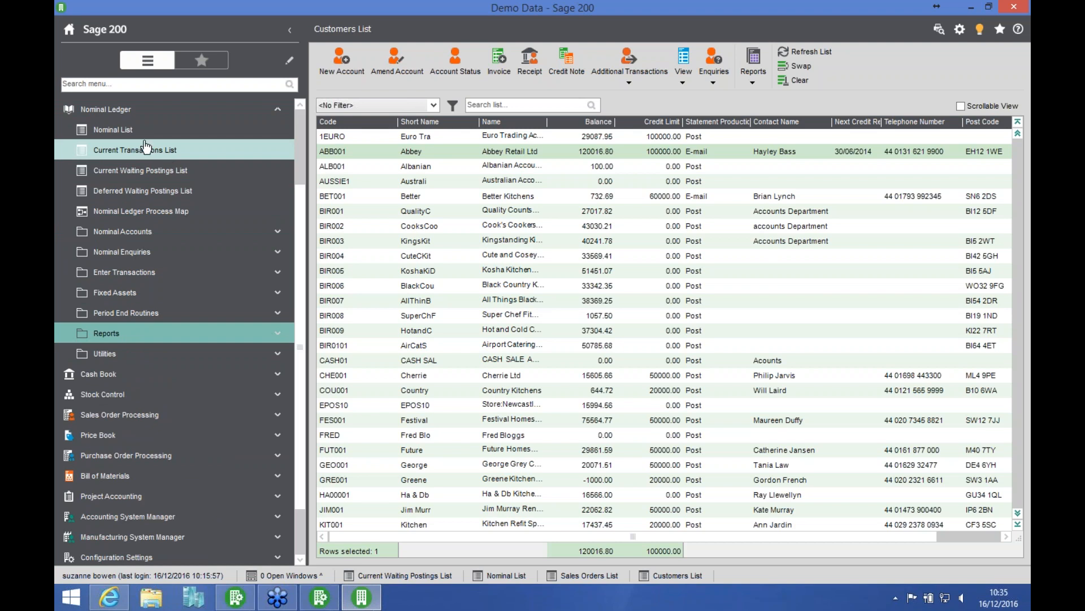
click(148, 273)
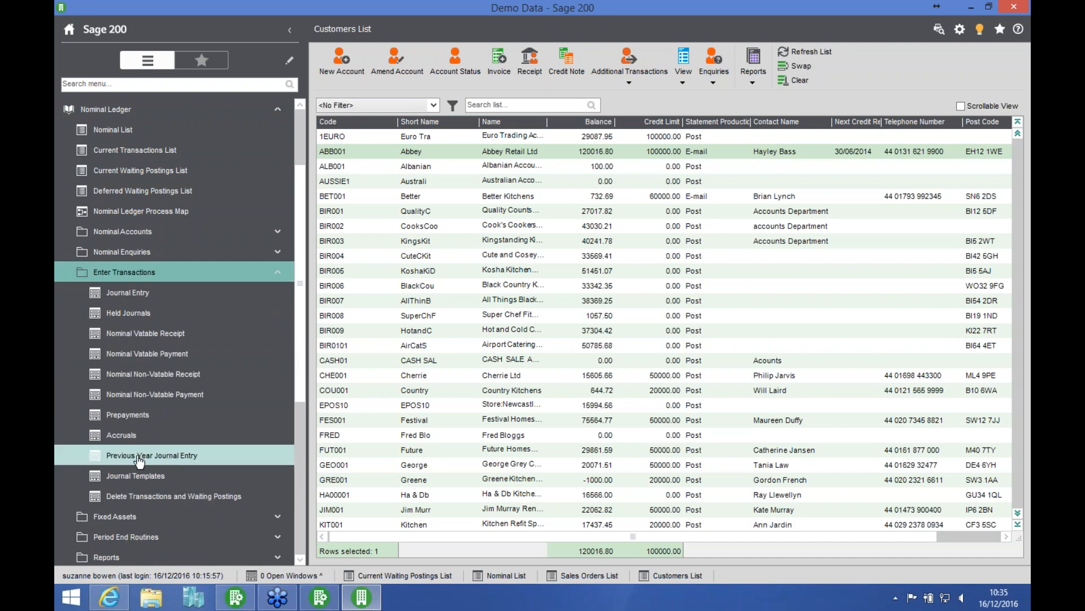
click(171, 459)
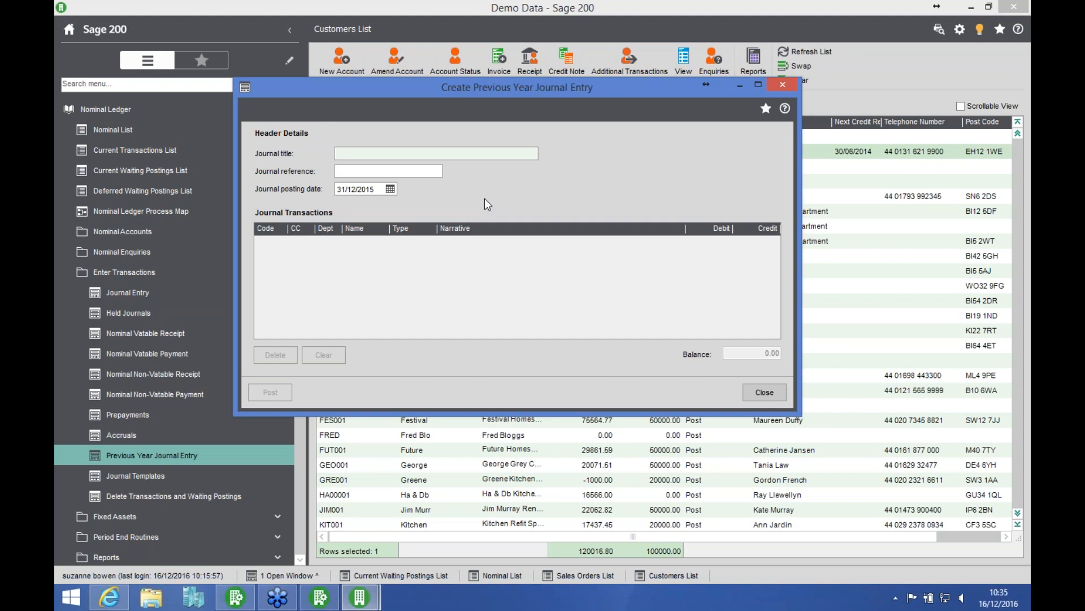
text(Auditors )
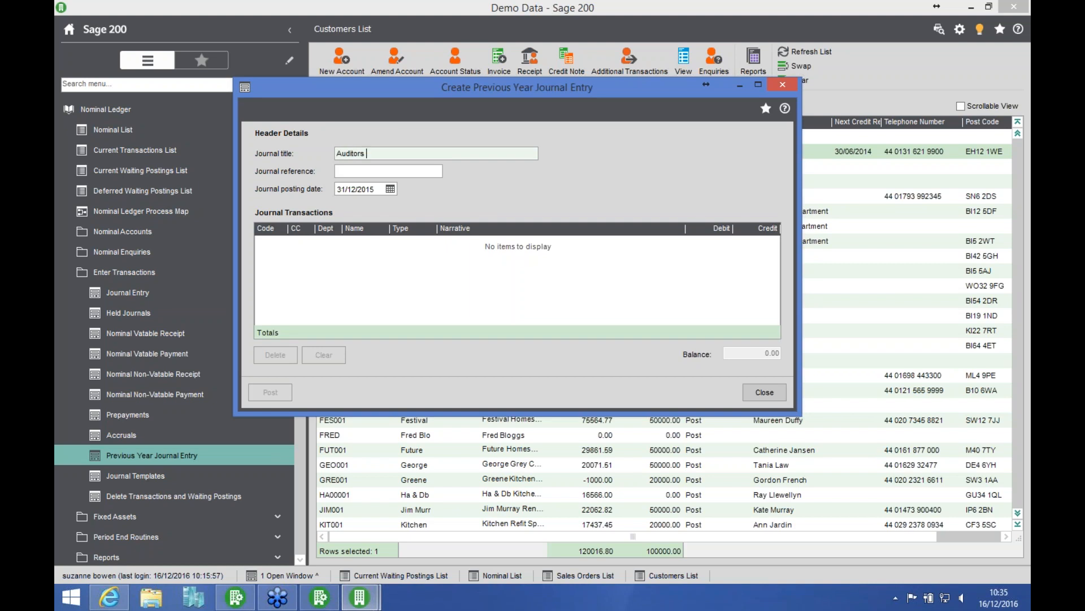
text(Adjustment 2015)
key(Tab)
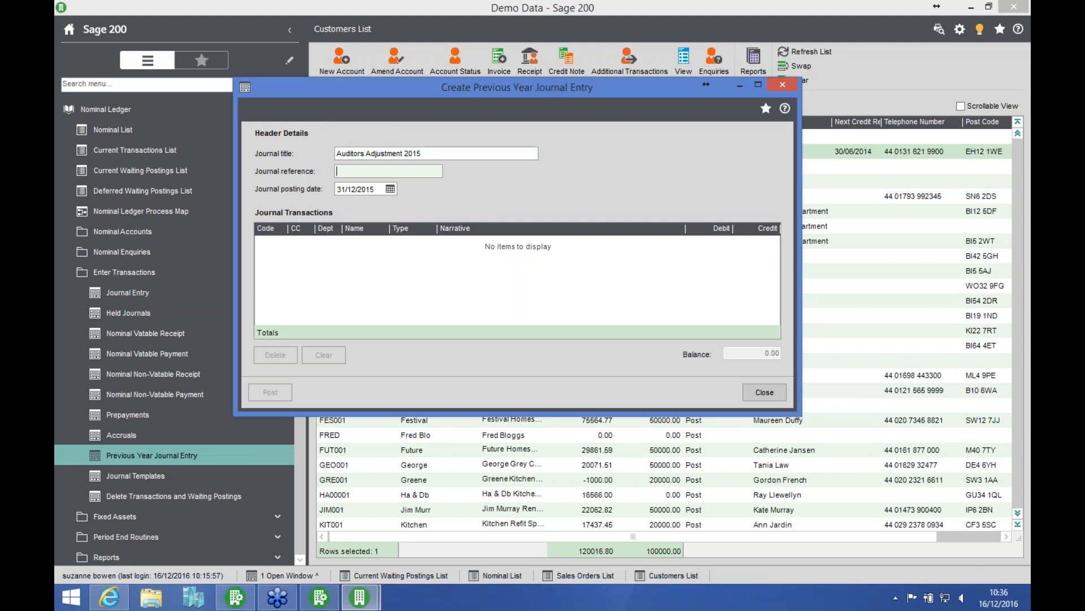
text(AA2015)
key(Tab)
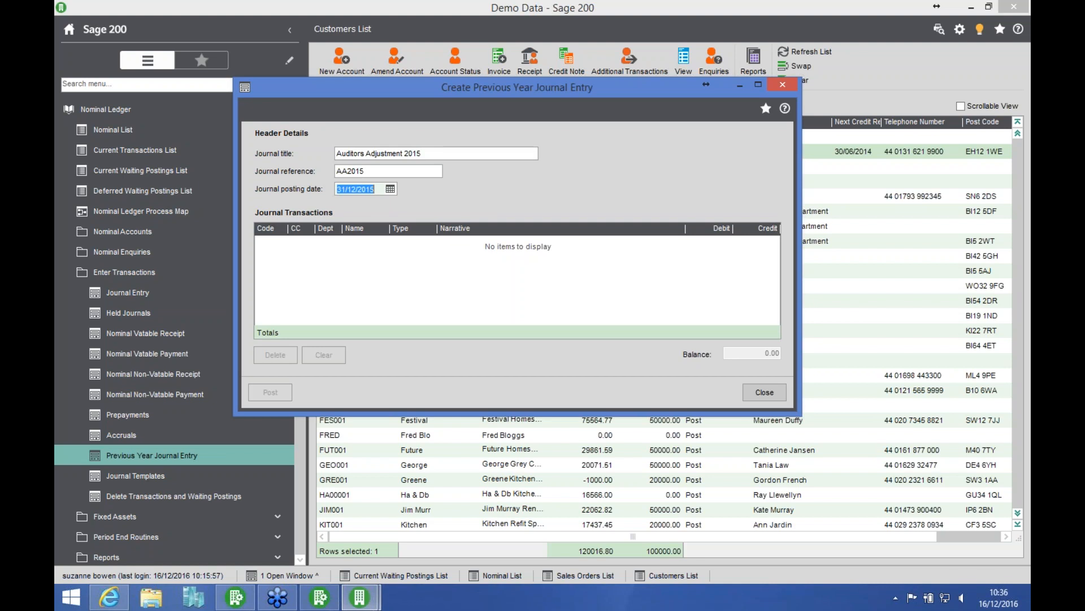
Step: Add a journal line for nominal account 03100 with a debit of 1000
click(269, 246)
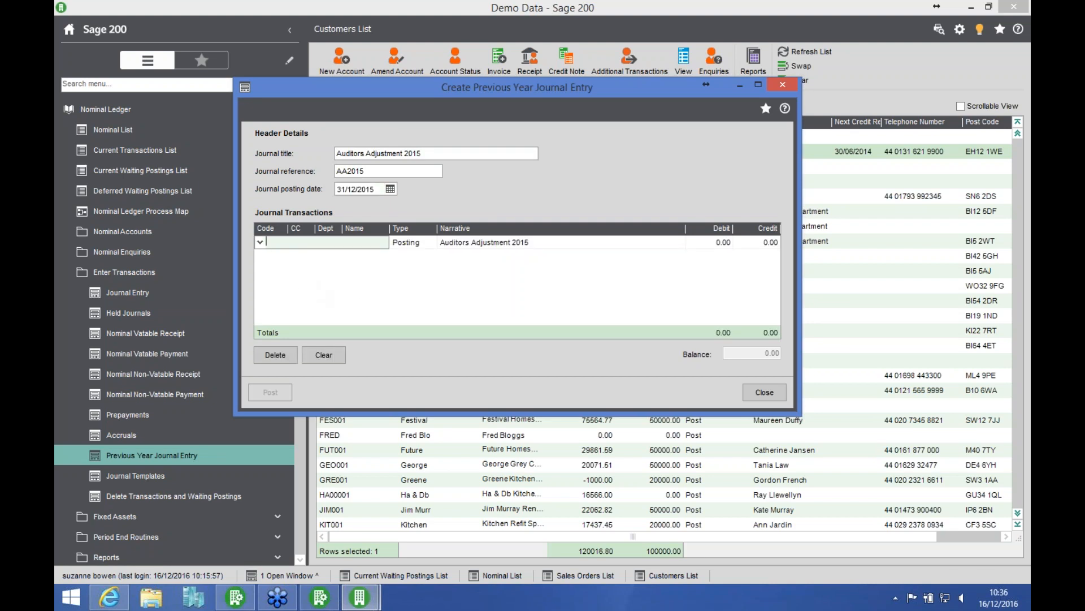
click(260, 243)
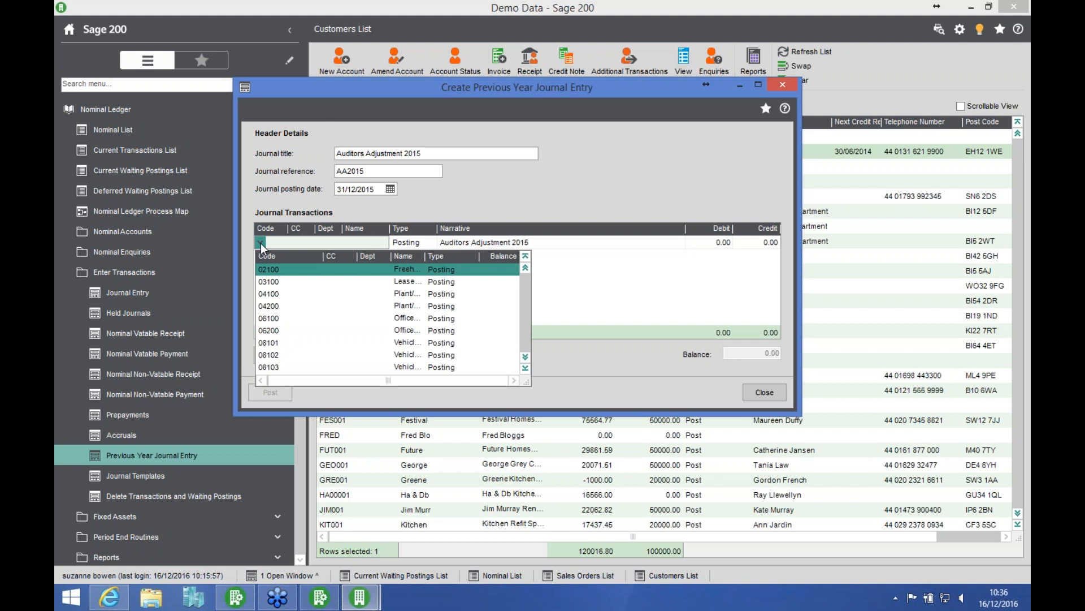
click(304, 287)
key(Tab)
key(Tab)
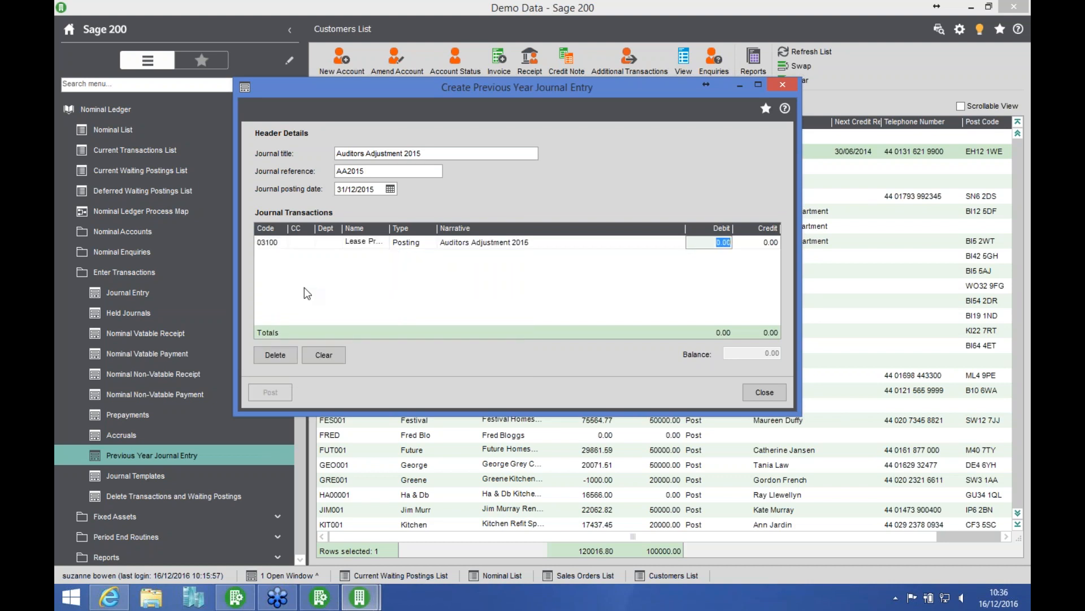
text(1000)
key(Tab)
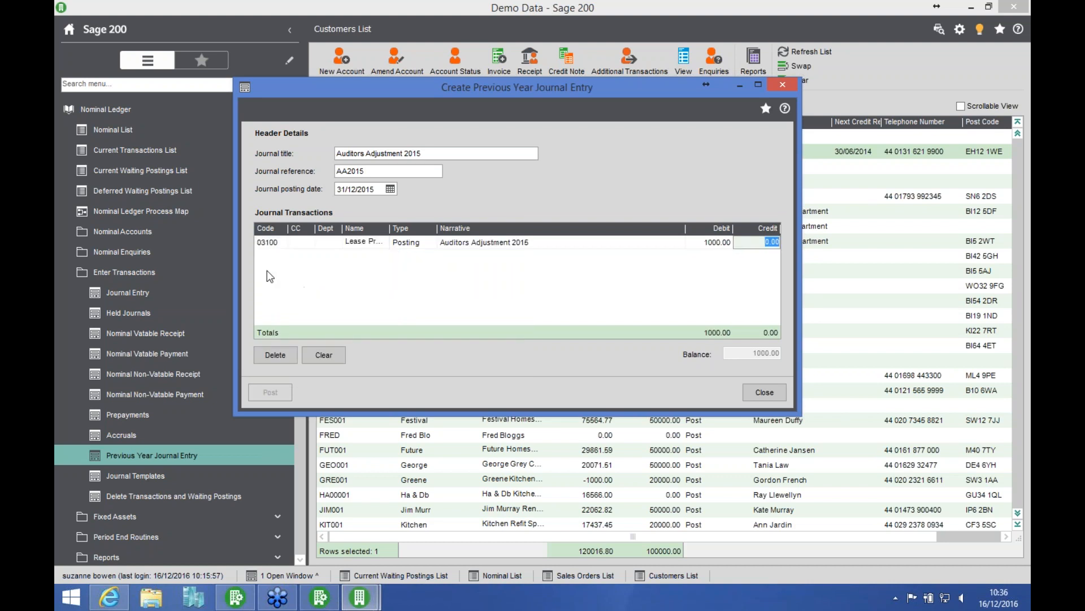
key(Tab)
Step: Add a journal line for nominal account 08101 with a credit of 1000, and post the journal
click(260, 256)
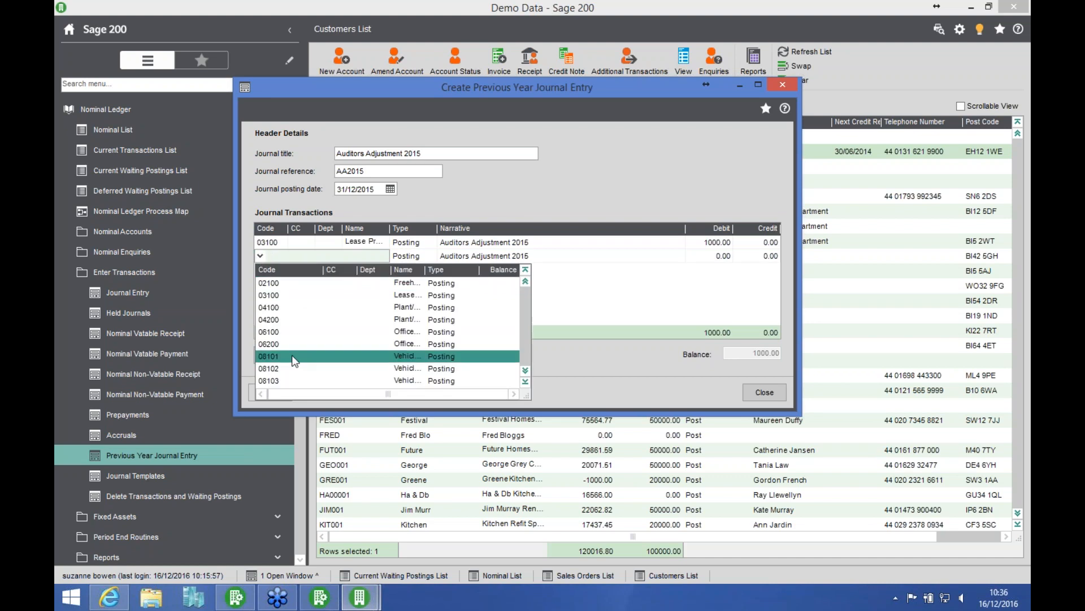
click(293, 357)
key(Tab)
key(Tab)
key(Tab)
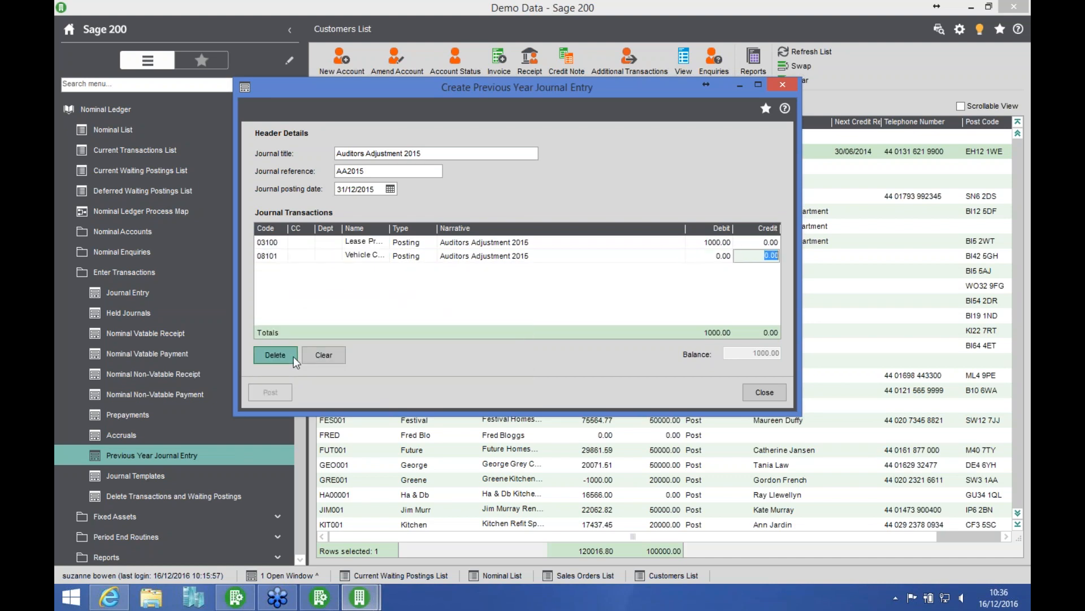
text(1000)
key(Tab)
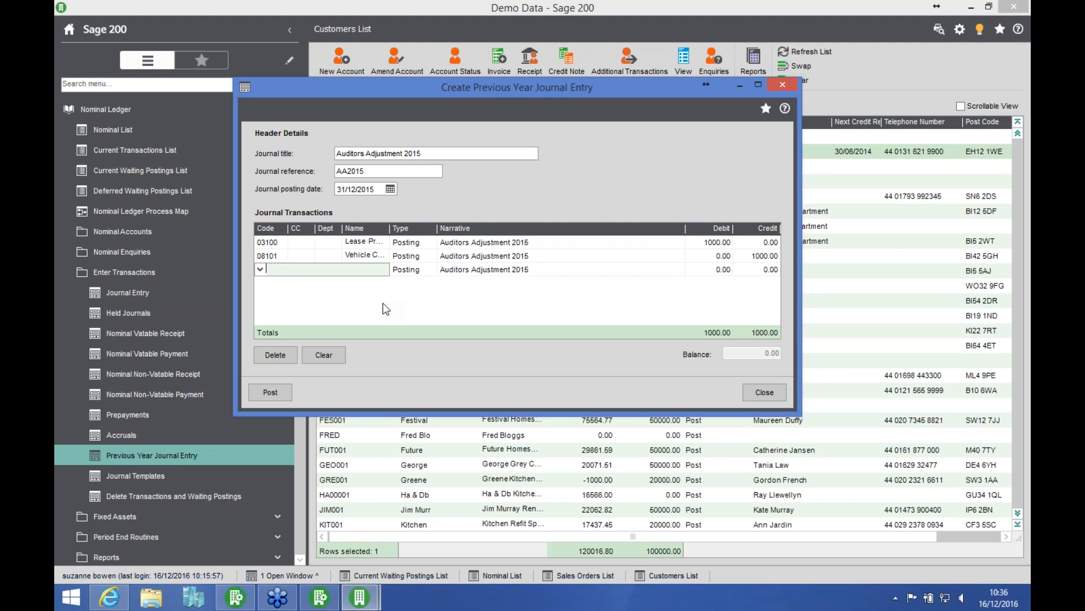
click(273, 390)
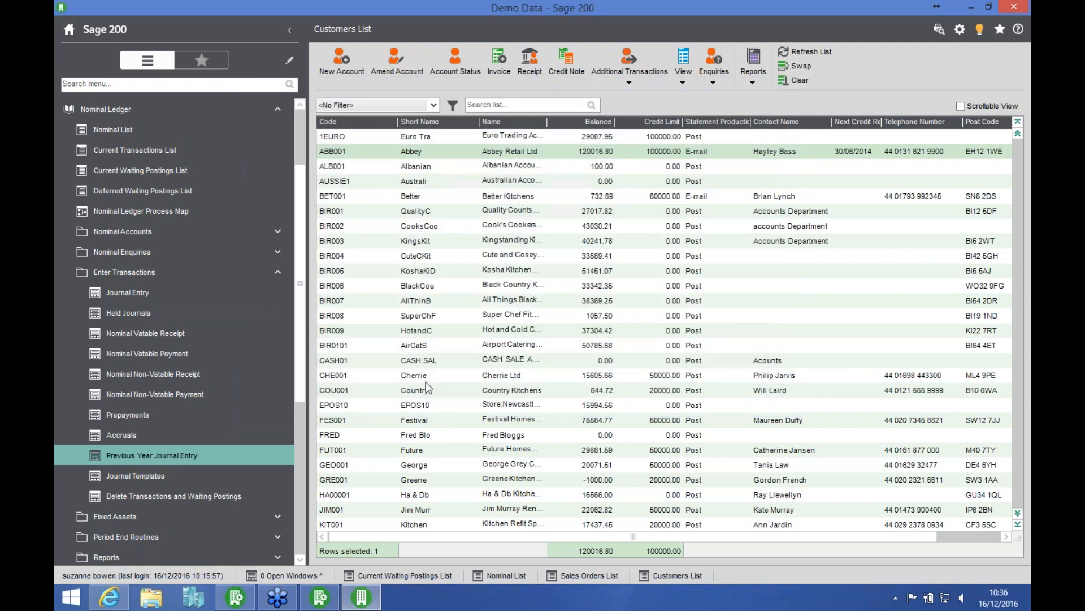
Step: Display the Nominal List, view the posted adjustment in the transaction enquiry for Lease Property account 03100, and close the enquiry
click(199, 131)
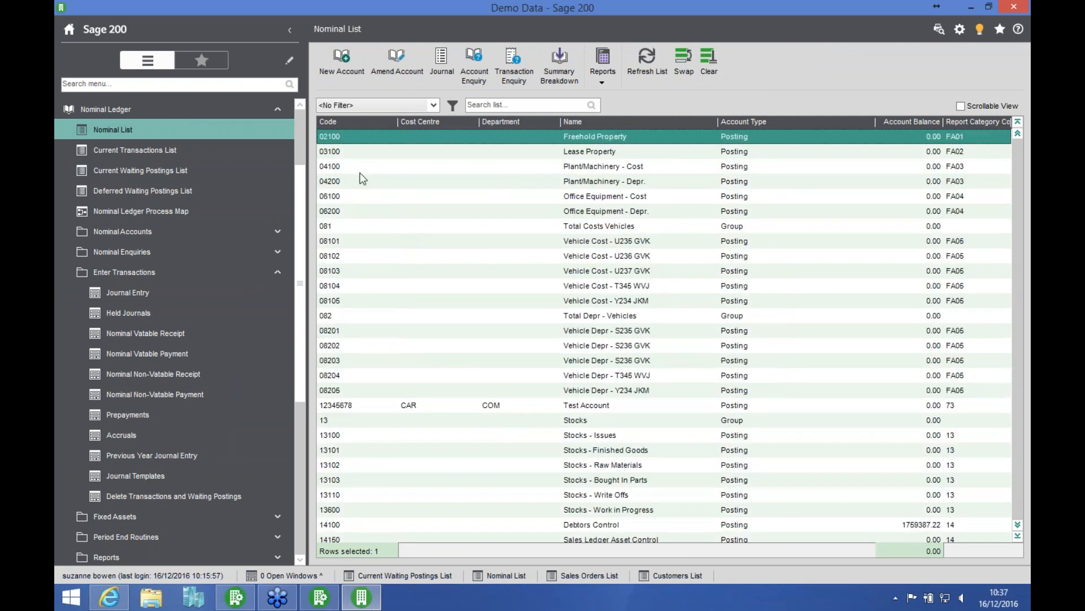
click(339, 154)
click(508, 81)
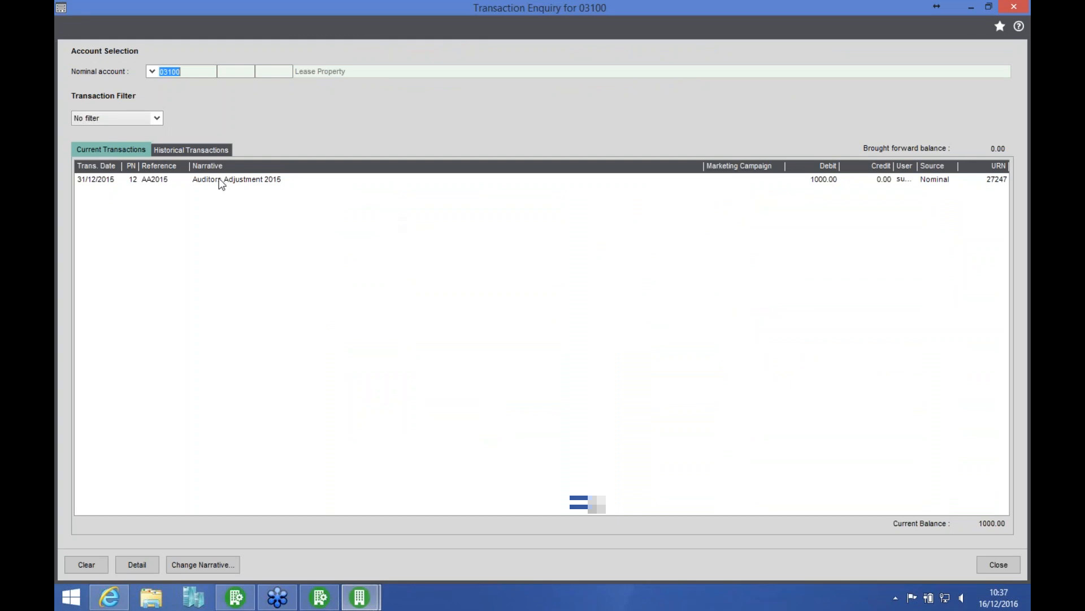
click(221, 181)
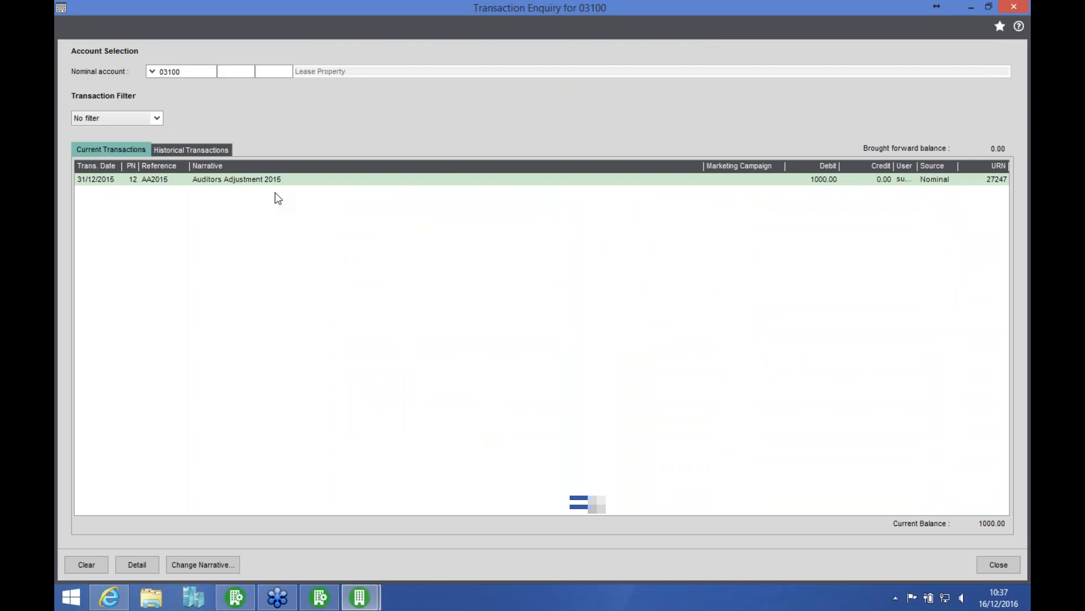
click(994, 568)
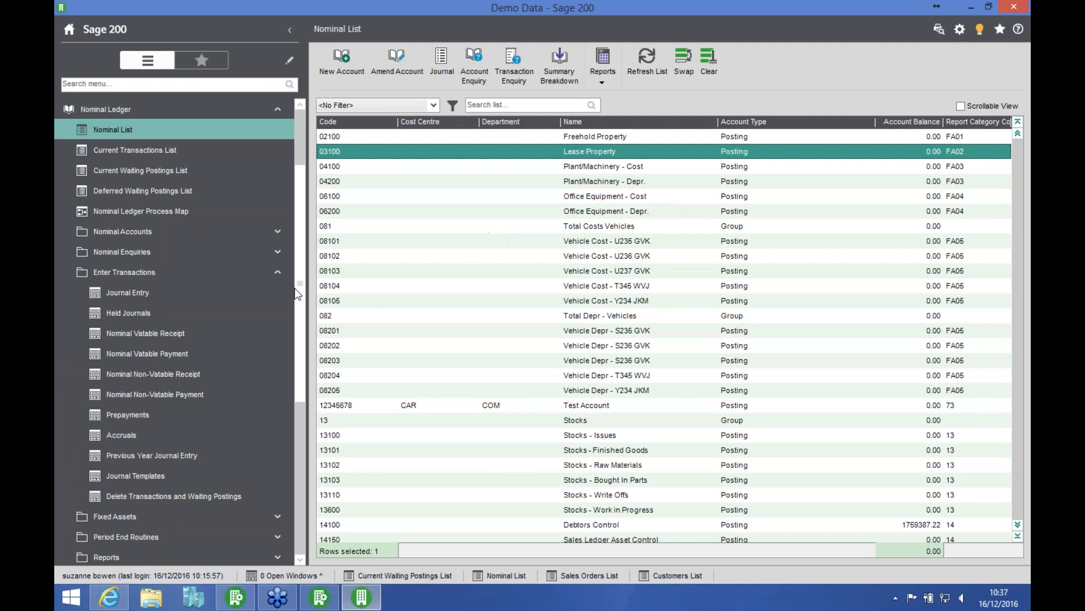
Step: Collapse the Enter Transactions routines and the Nominal Ledger, and open the program's help
click(254, 272)
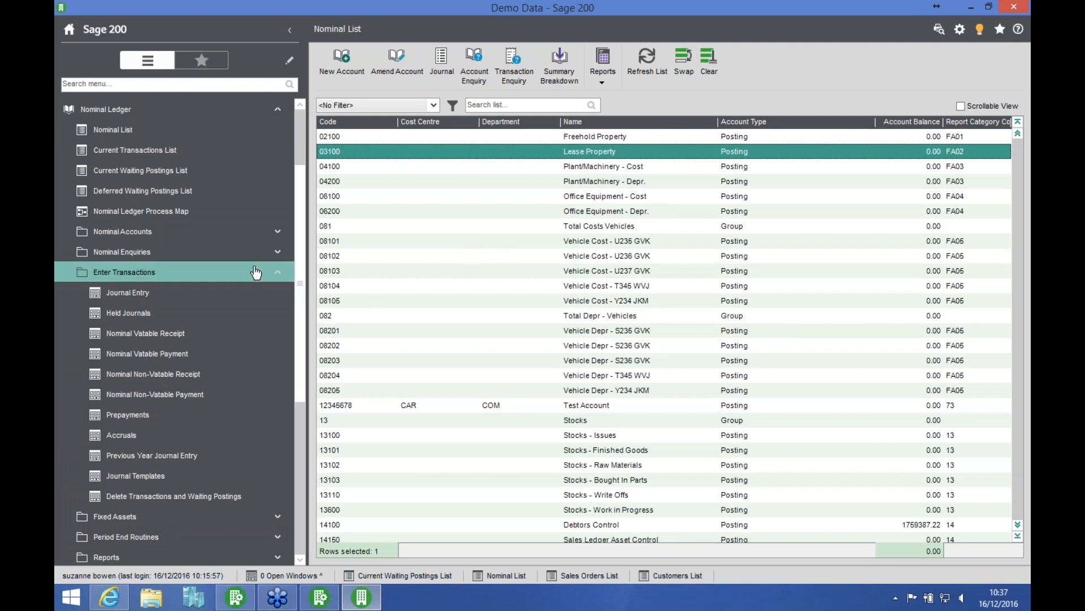
click(182, 113)
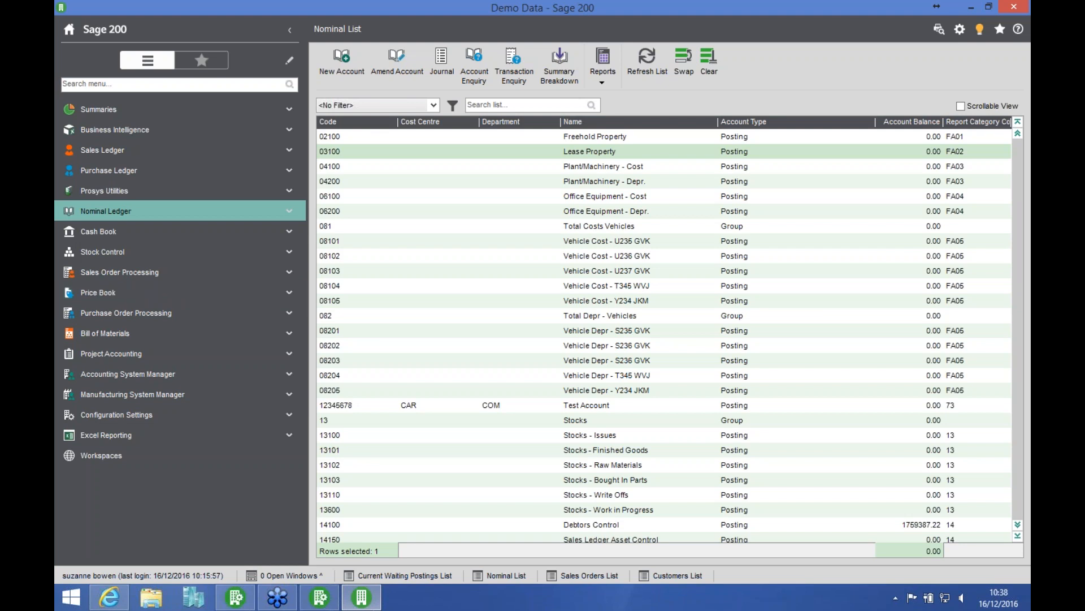
click(1018, 30)
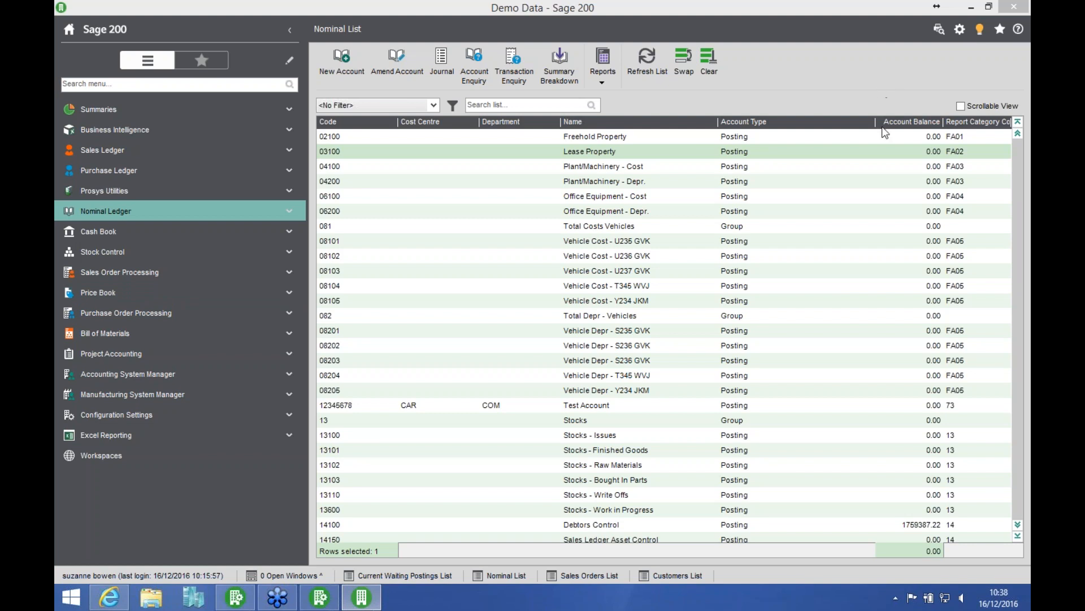